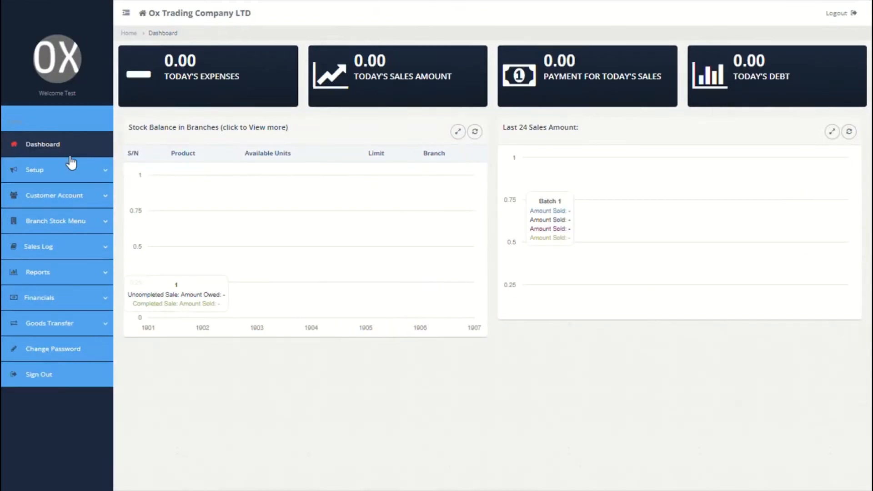
Go to Setup > Product Category and enter the first category, Food
click(72, 169)
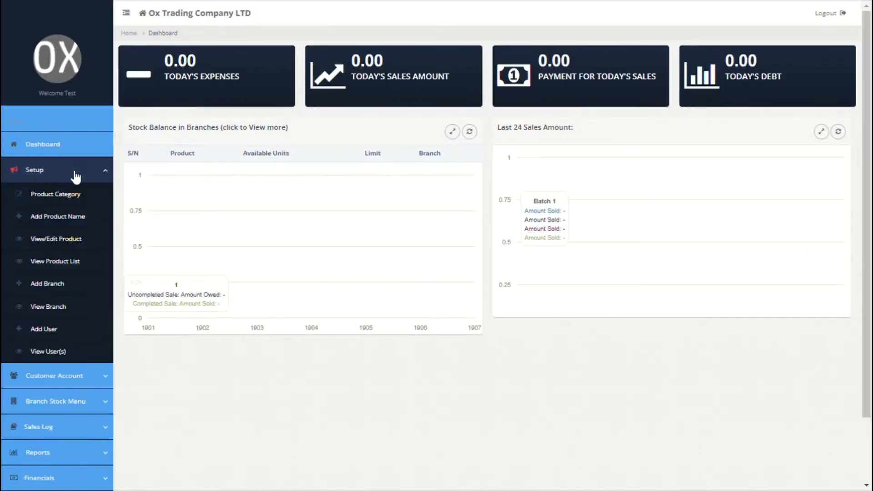
click(56, 198)
click(252, 114)
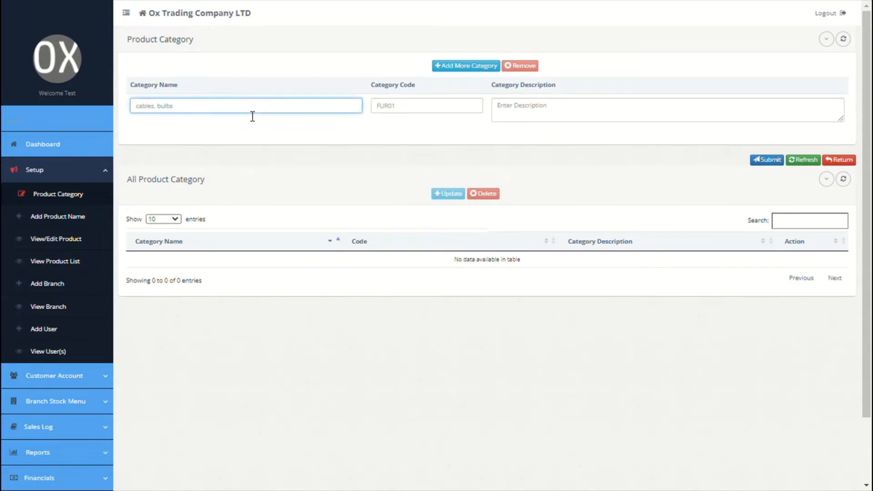
text(Food)
click(435, 106)
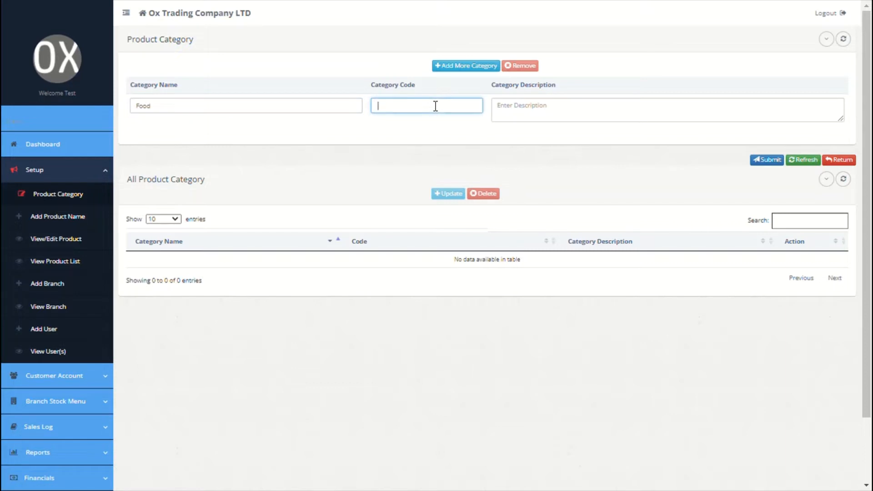
click(574, 114)
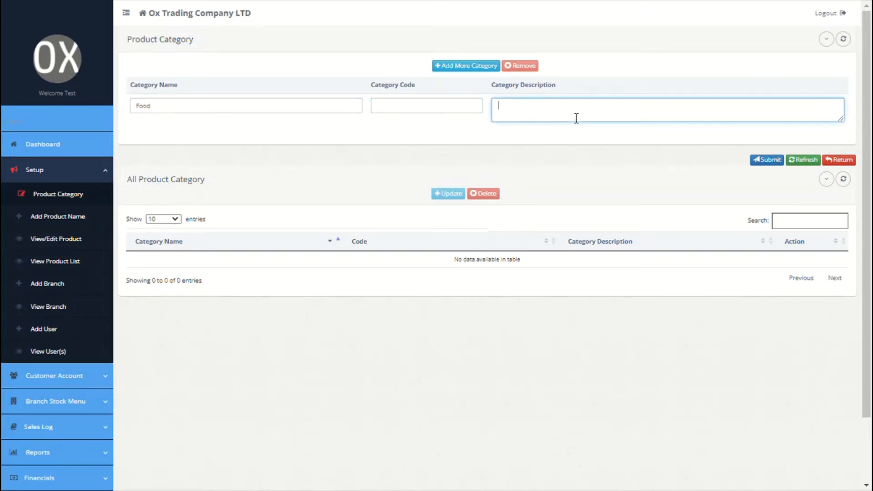
Add two more category rows named Snacks and Cables
click(474, 68)
click(280, 117)
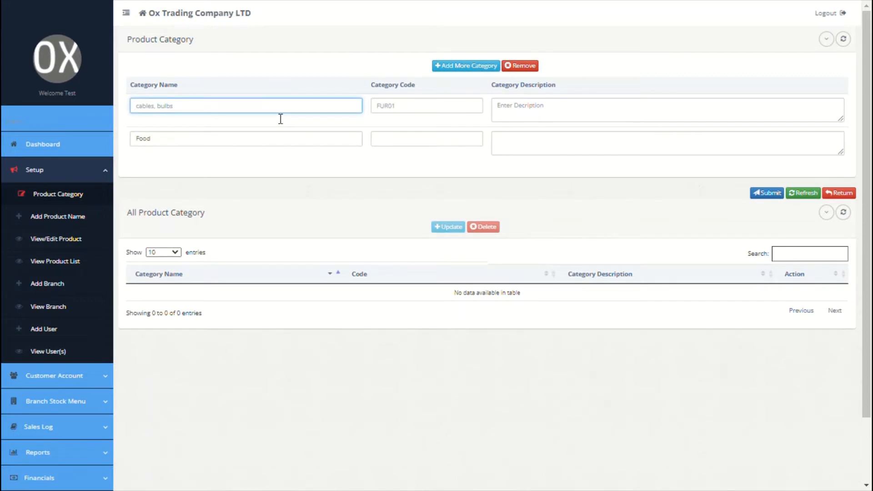
text(Snacks)
click(426, 106)
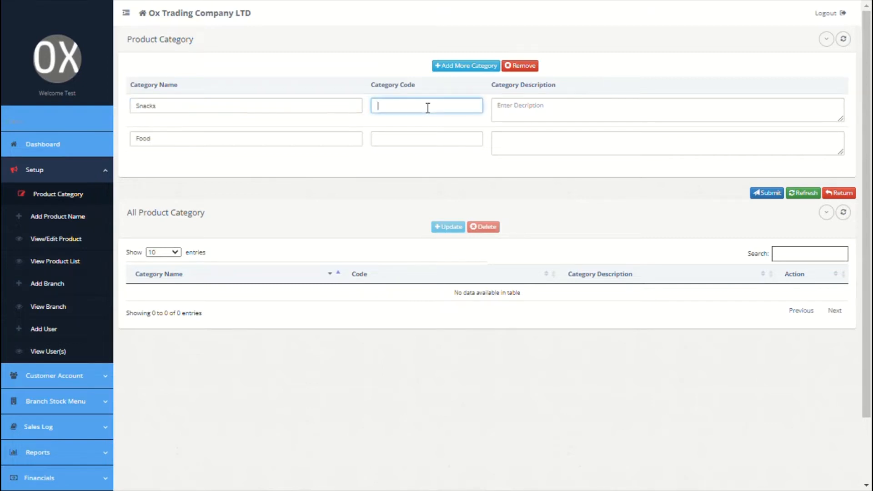
click(512, 110)
click(460, 67)
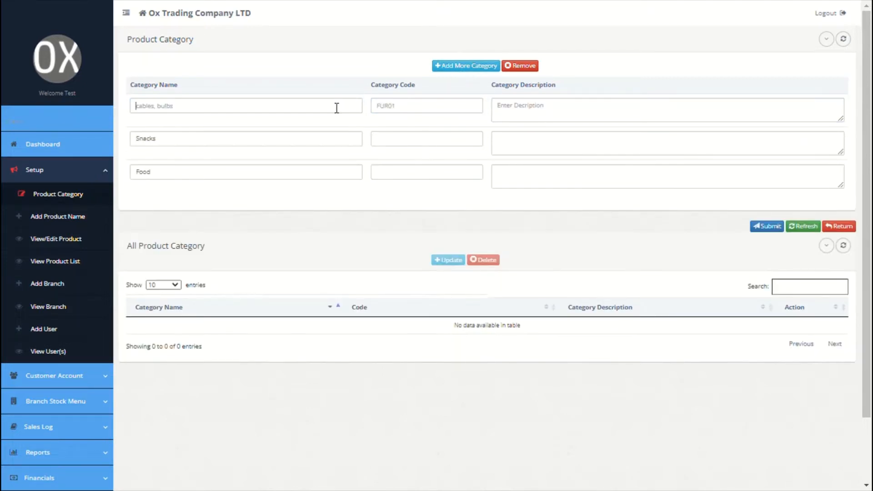
click(336, 108)
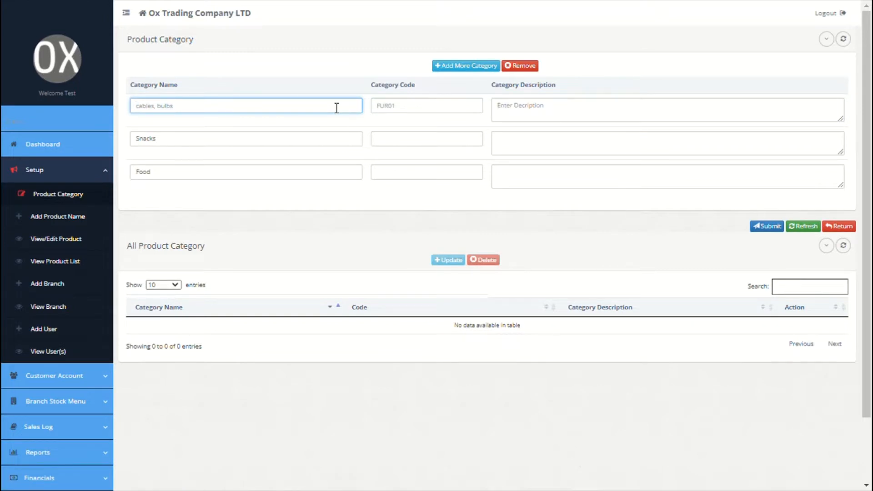
text(Cables)
click(400, 110)
click(560, 114)
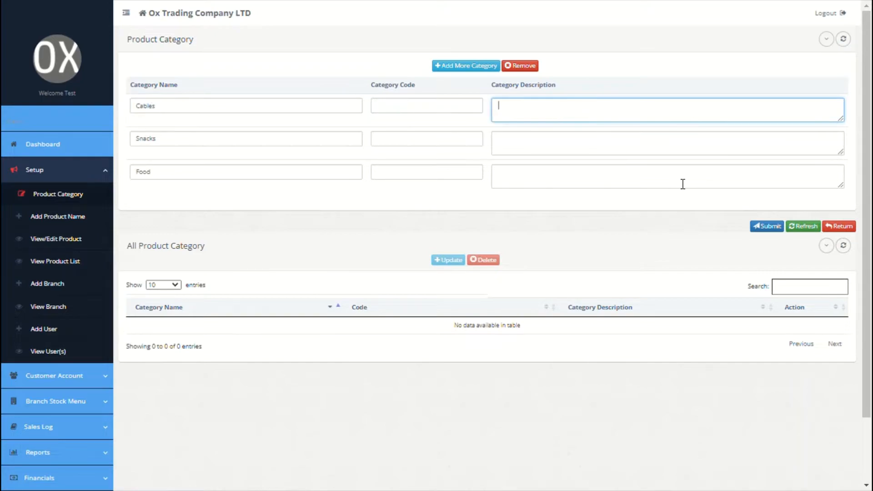
Submit the three categories, confirm the success message, then tick and untick the Food row
click(764, 227)
click(636, 238)
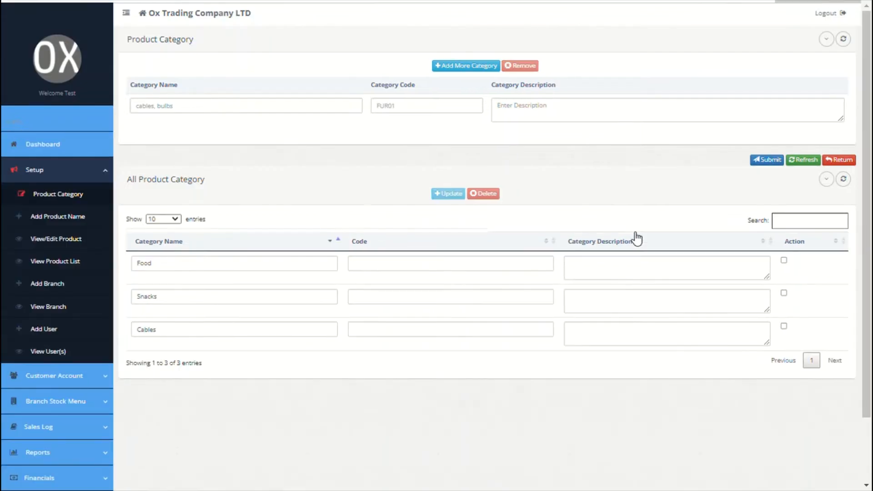
click(784, 261)
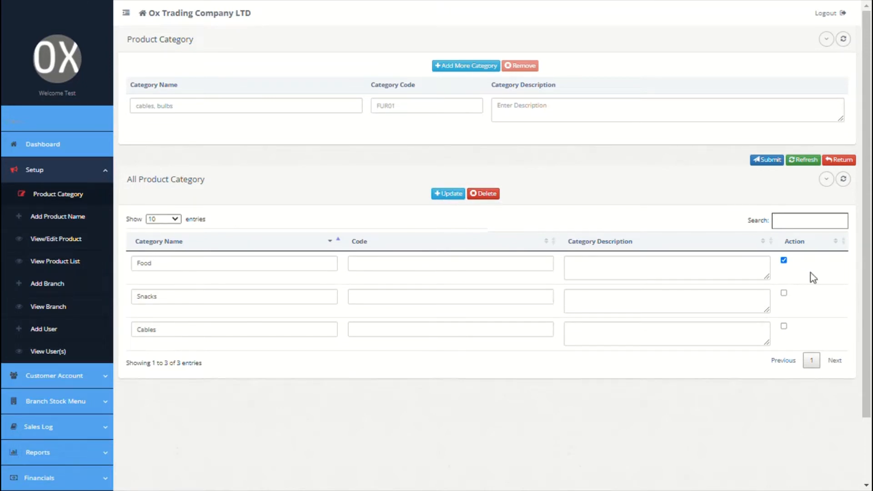
click(783, 261)
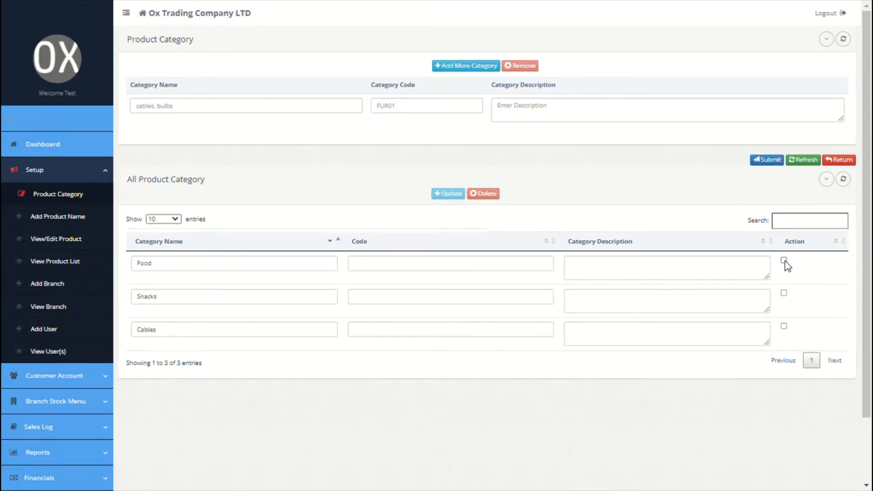
Add product Mexican pasta 200ML in category Food with unit plate
click(80, 218)
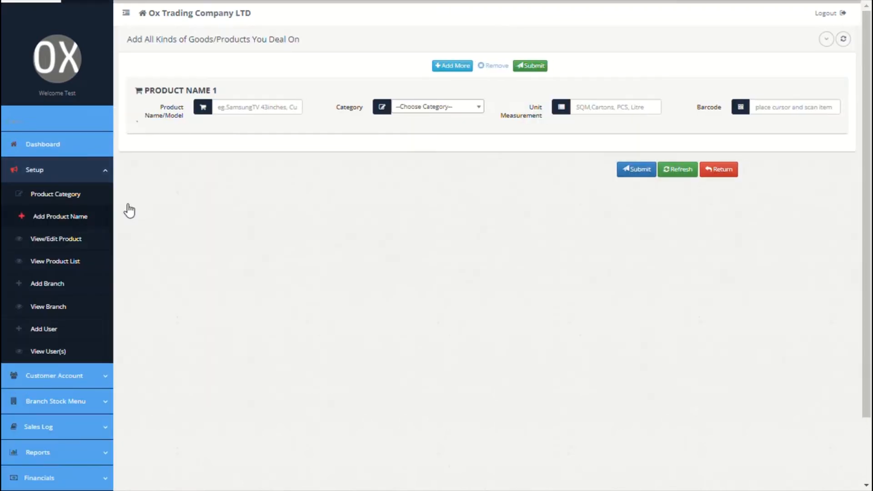
click(260, 112)
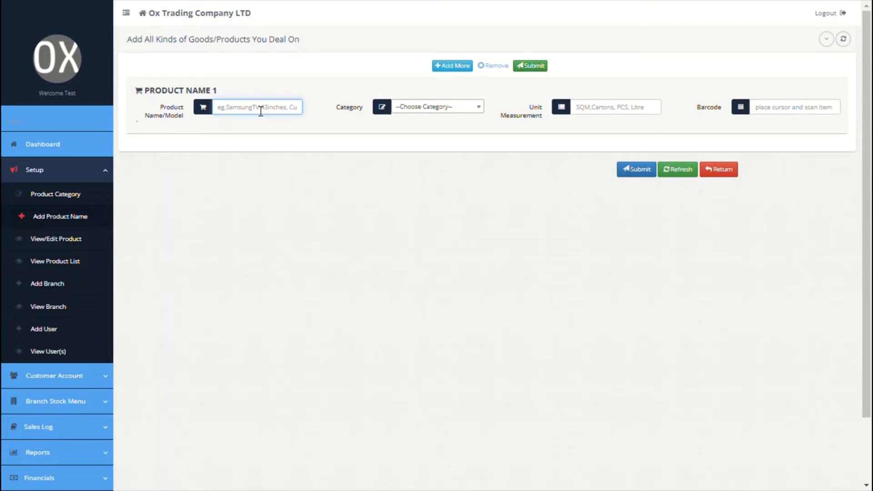
text(Mexican pasta 200ML)
click(435, 107)
click(432, 154)
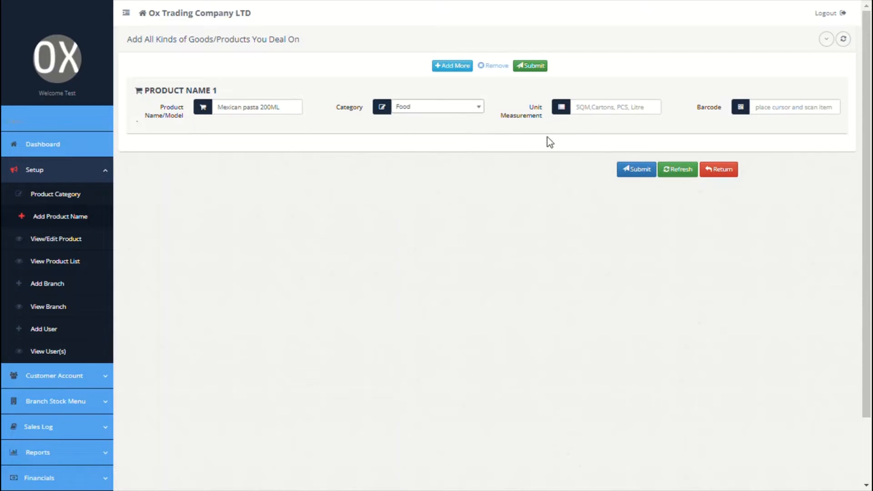
click(598, 110)
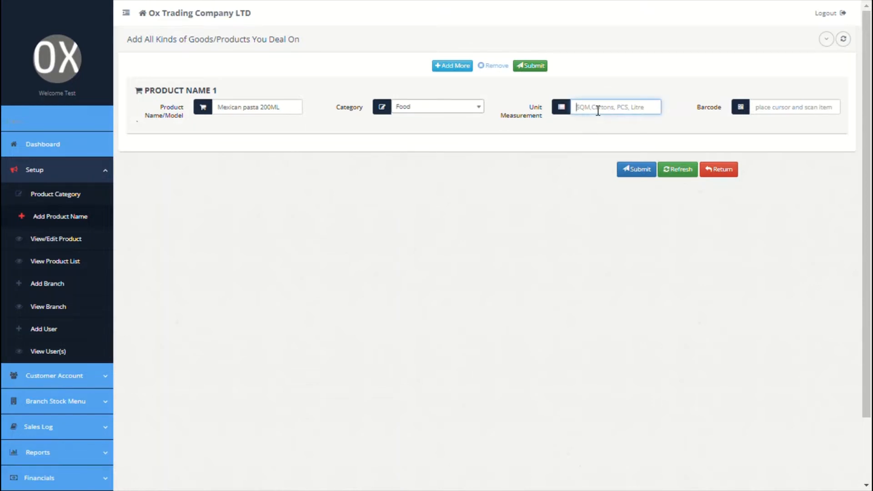
text(plate)
Add a second product, ABB Copper cables, in category Cables with unit Metre
click(460, 67)
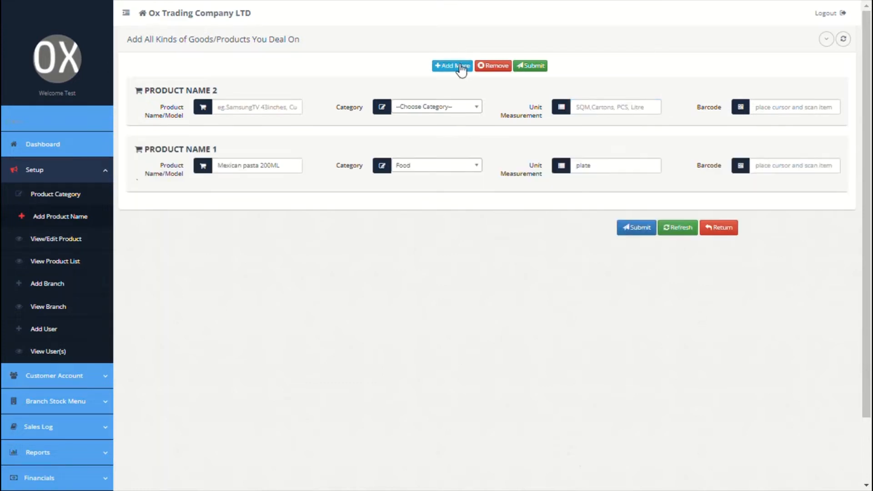
click(270, 111)
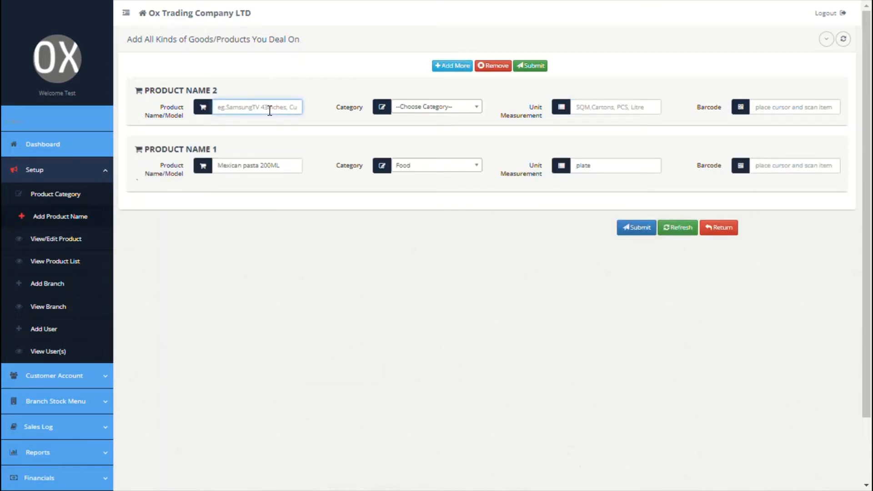
text(Copper cables)
key(ctrl+Left)
key(ctrl+Left)
text(ABB)
click(411, 108)
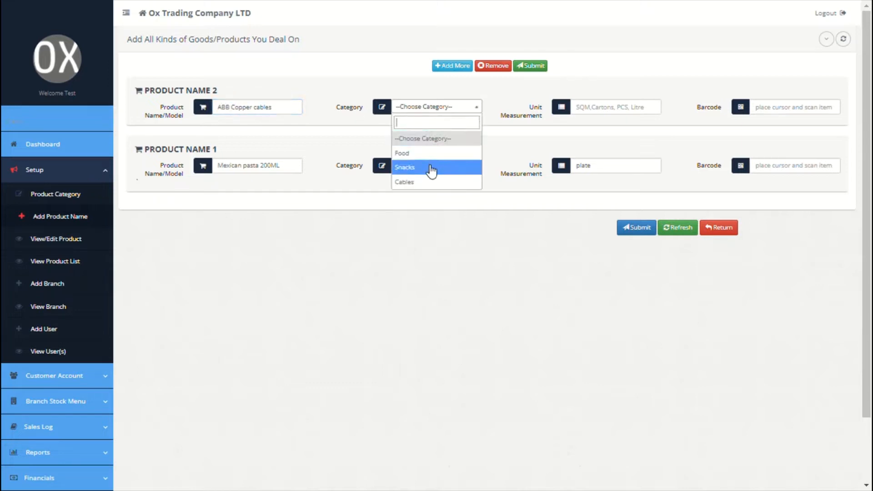
click(432, 183)
click(615, 109)
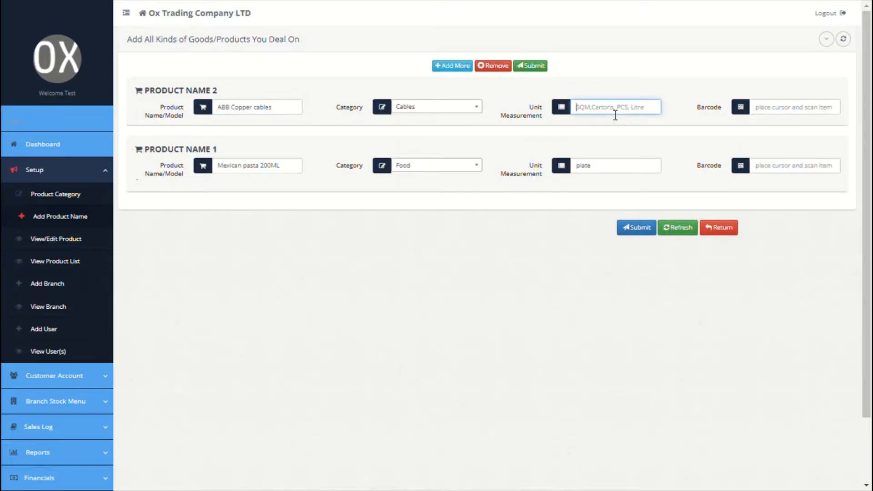
text(Metre)
Add a third product, Sharwama, in Snacks with unit pcs, and submit all three
click(450, 67)
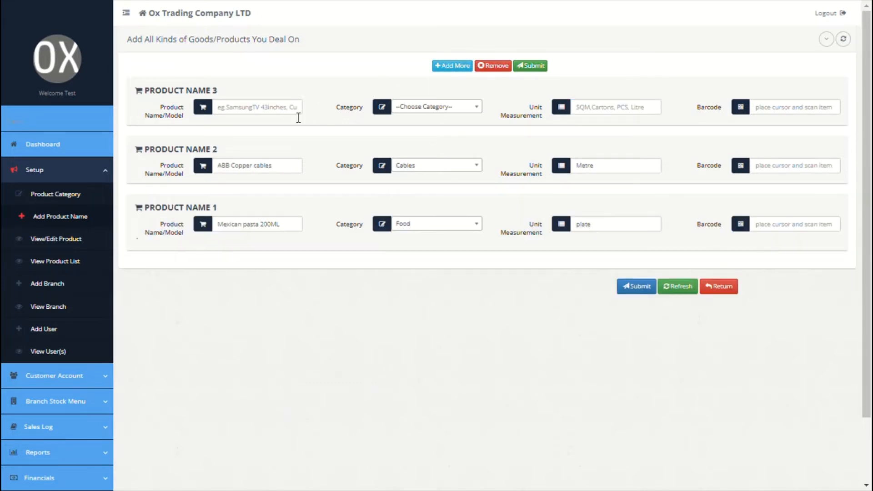
click(277, 115)
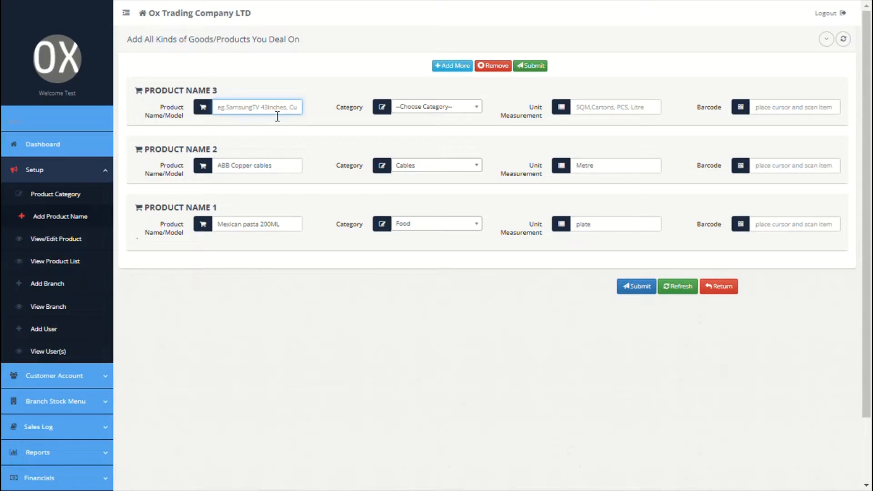
text(Sharwama)
click(421, 109)
click(423, 167)
click(599, 115)
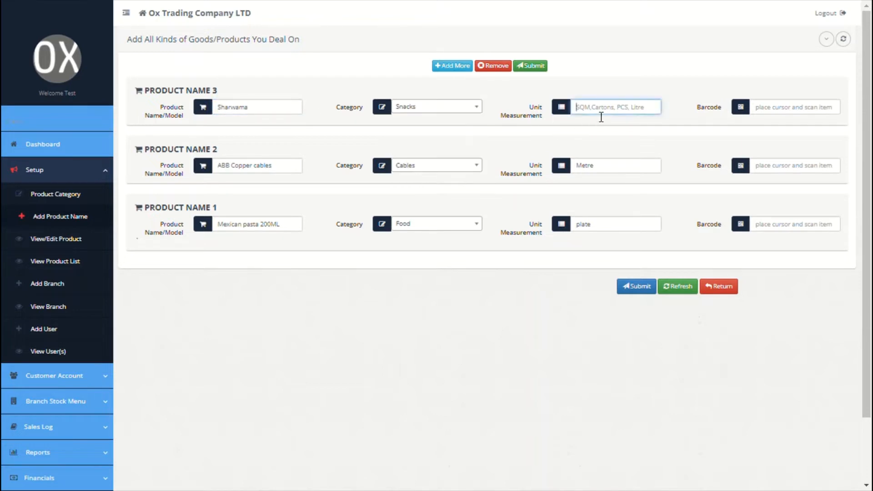
text(pcs)
click(641, 285)
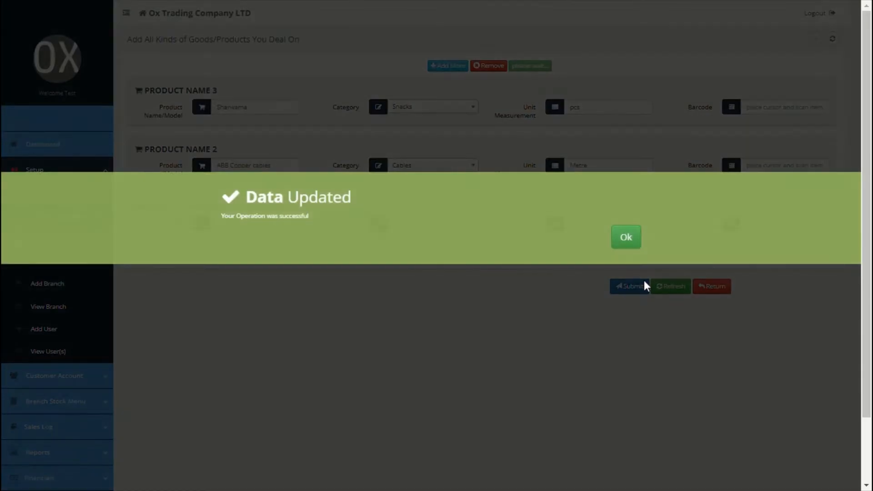
click(626, 237)
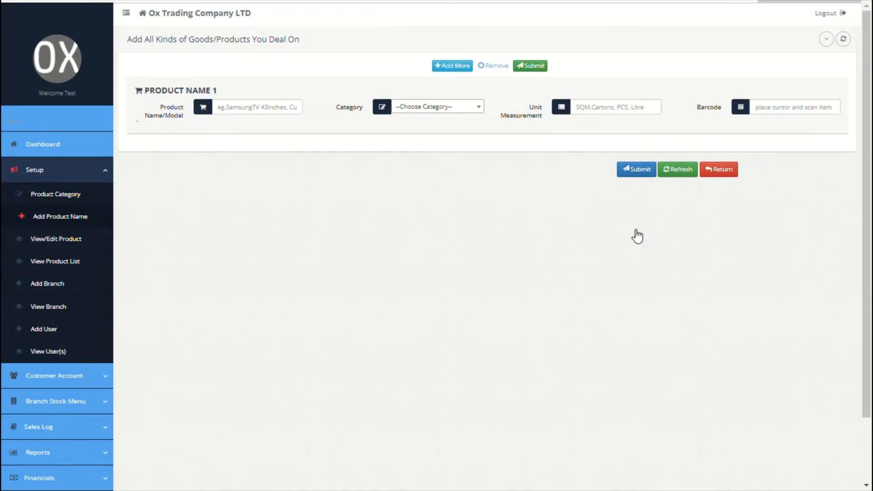
Check the saved products in View/Edit Product and the product list, and view Download Report formats
click(74, 241)
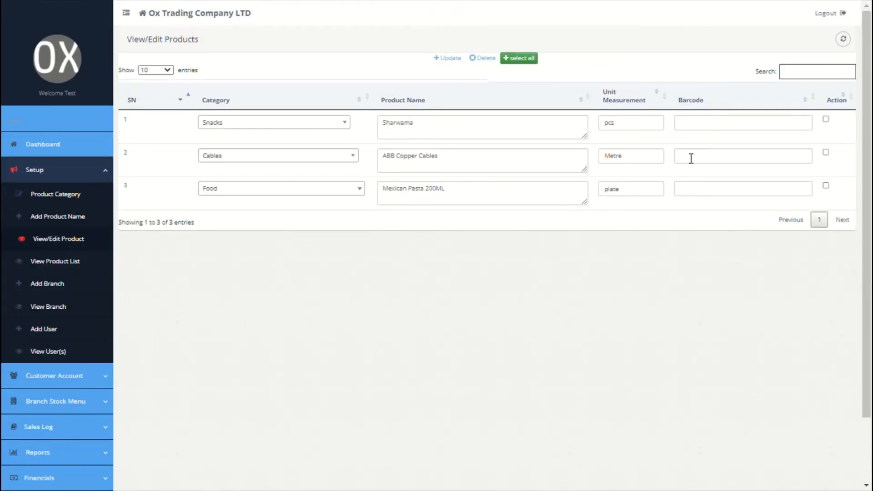
click(826, 120)
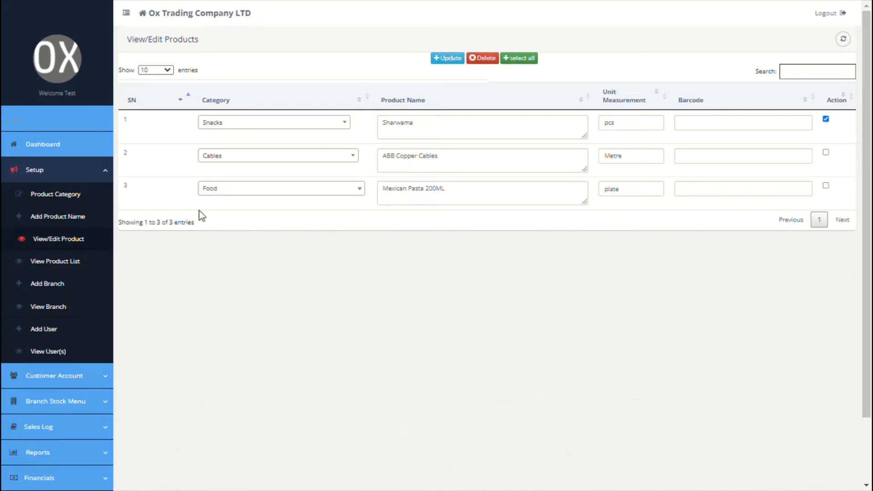
click(61, 273)
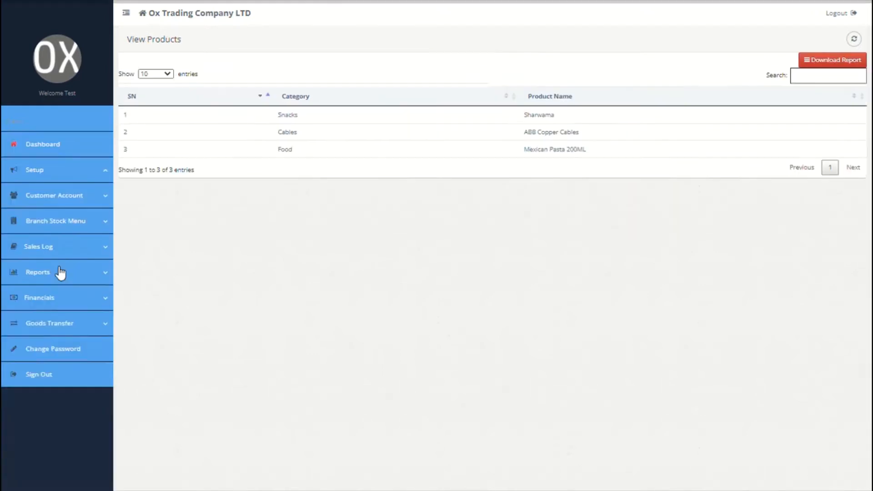
click(822, 68)
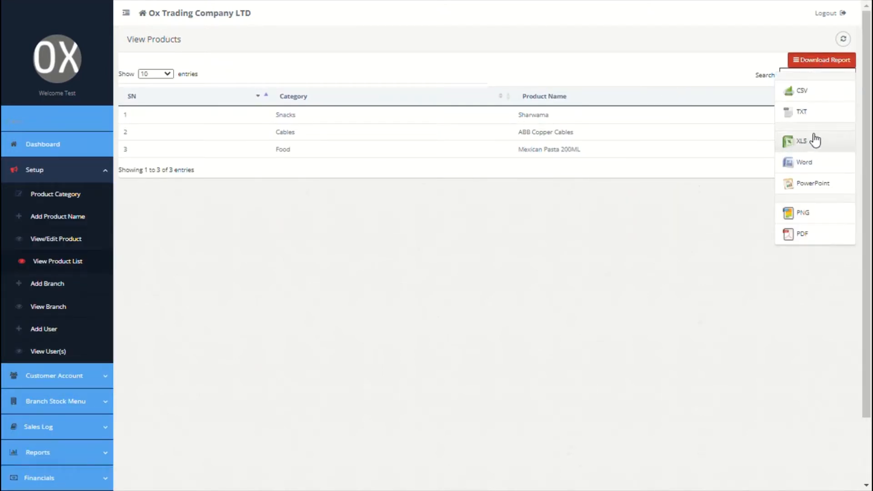
click(604, 296)
Add branch HQ with a description holding its street address, phone number and e-mail
click(30, 286)
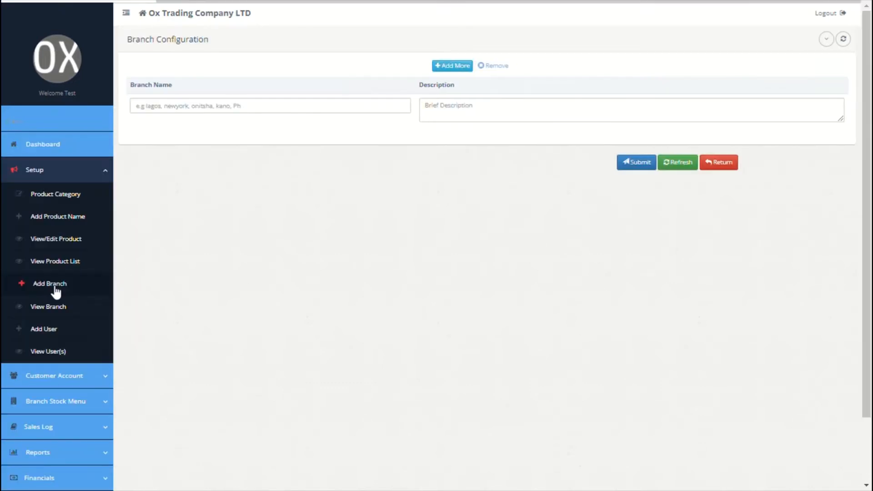
click(282, 111)
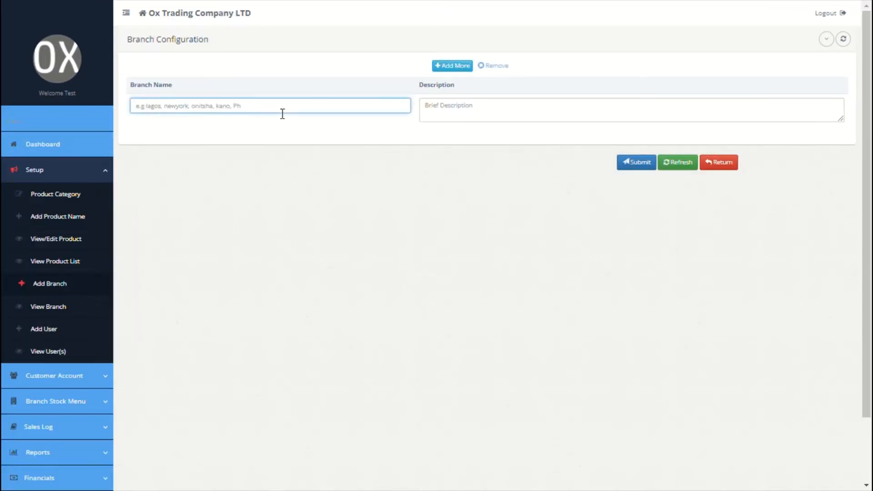
text(HQ)
click(471, 113)
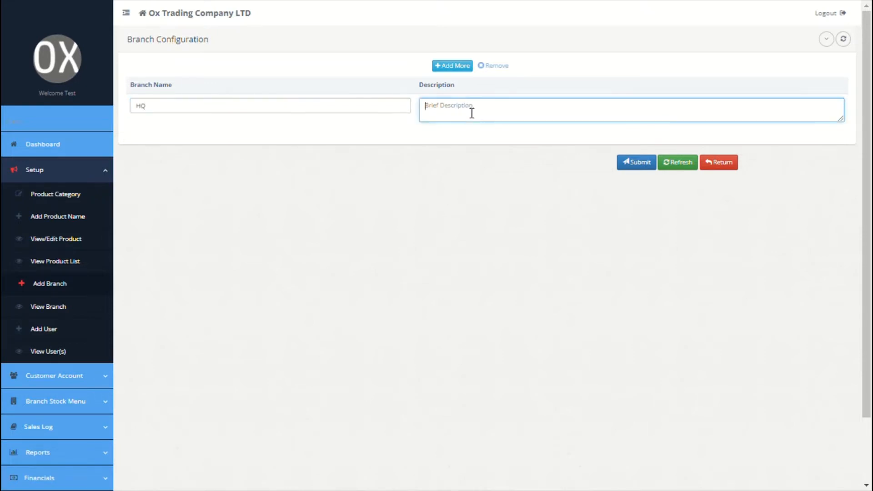
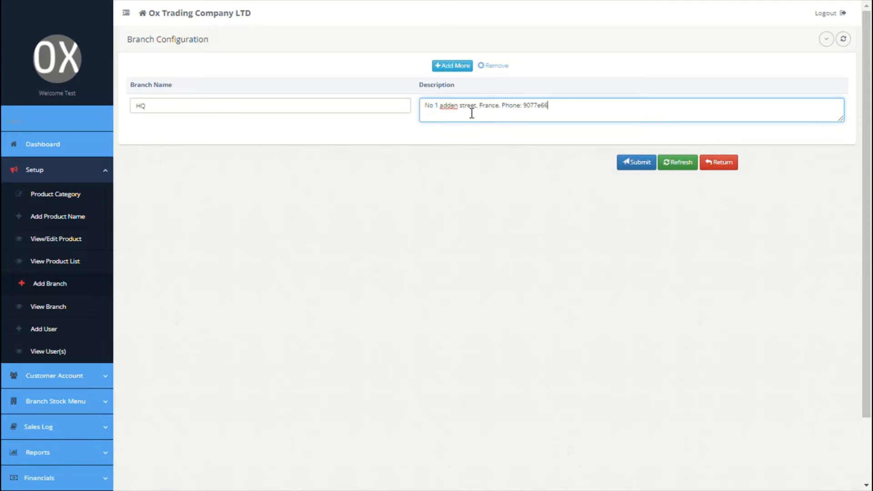
click(477, 110)
key(ctrl+a)
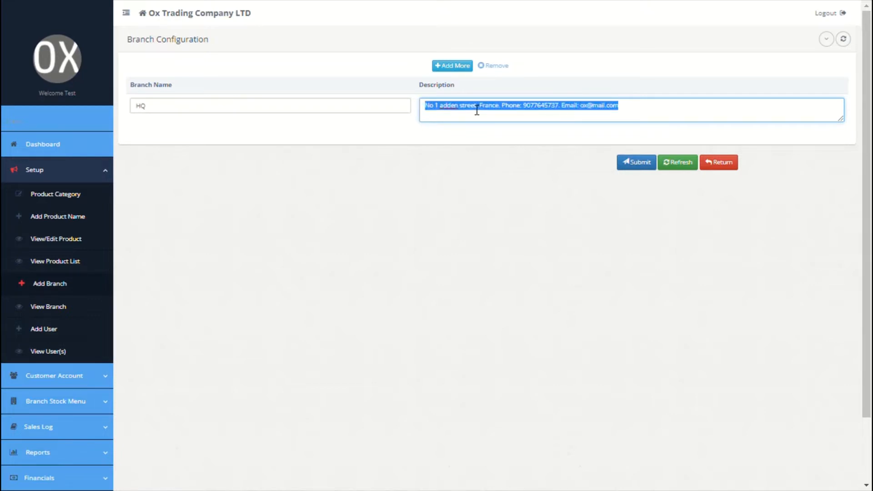
Add a second branch, Paris, with its address description, and submit both branches
click(443, 68)
click(326, 115)
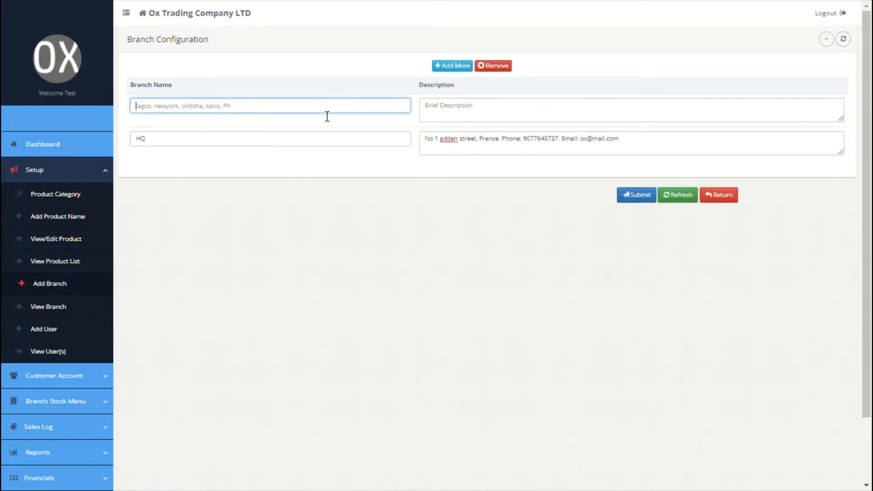
text(Paris)
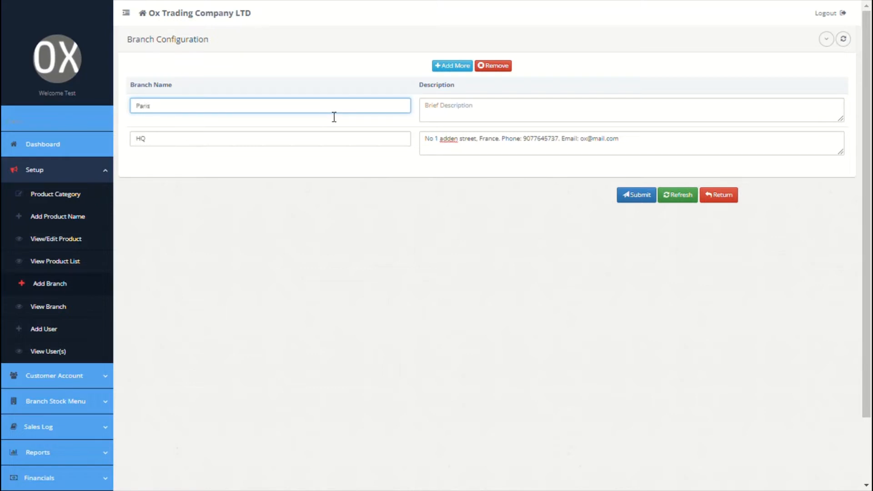
click(516, 121)
text(No par)
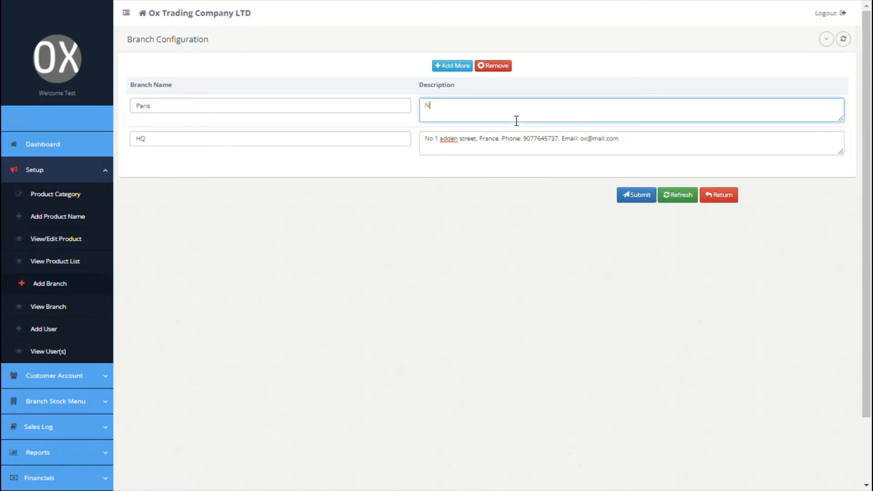
text(is road, france)
click(626, 193)
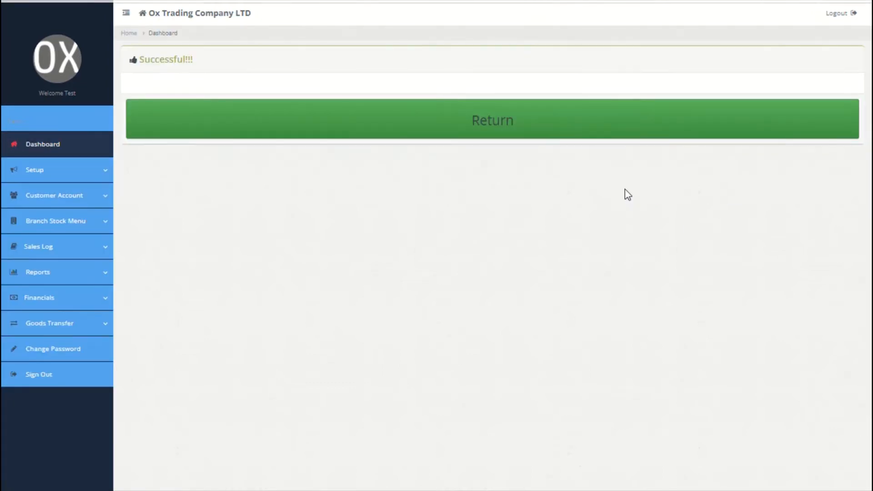
click(104, 180)
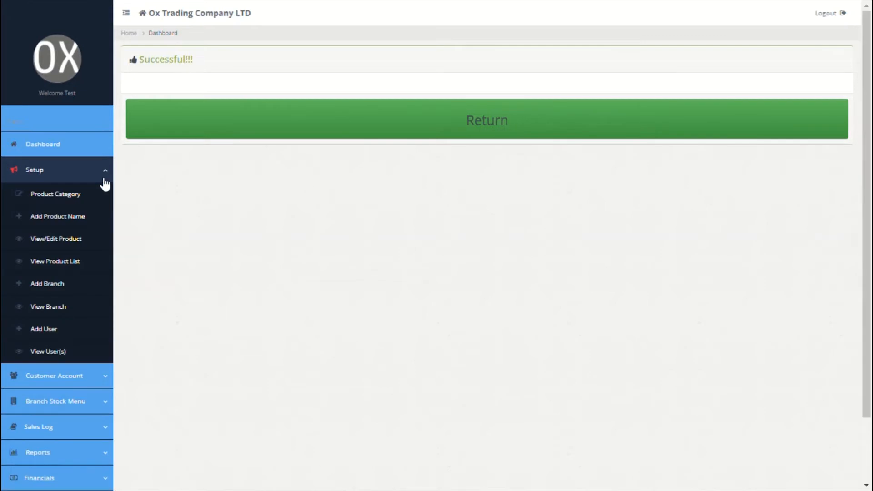
Confirm HQ (ID 87) and Paris (ID 88) in the branch list, then go to Add User
click(60, 309)
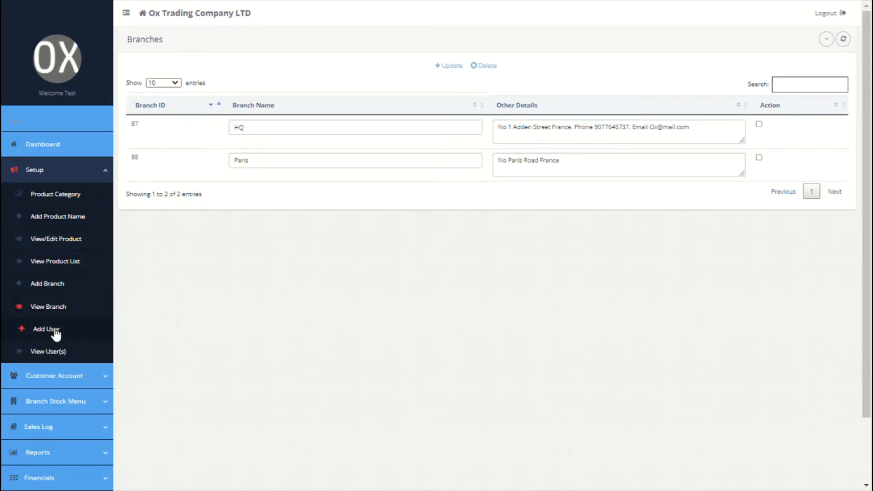
click(55, 334)
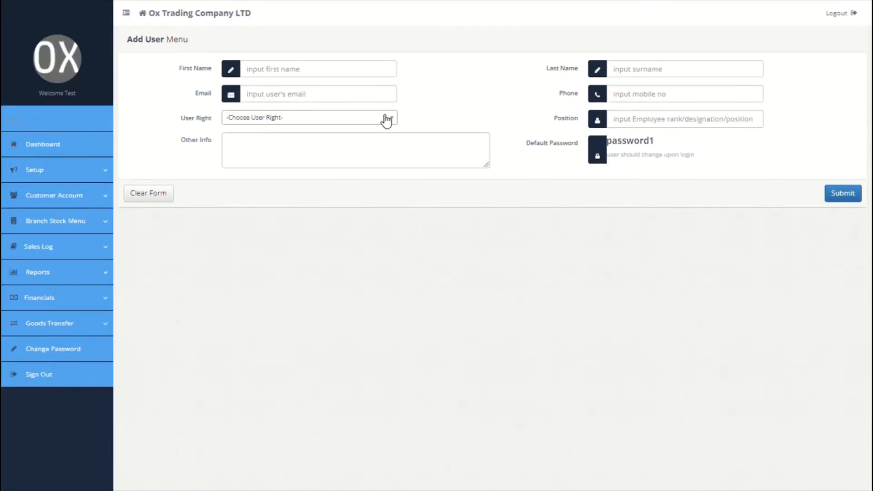
Switch the new user's right from Stock Officier to Sales, leaving Branch rights unchosen
click(378, 121)
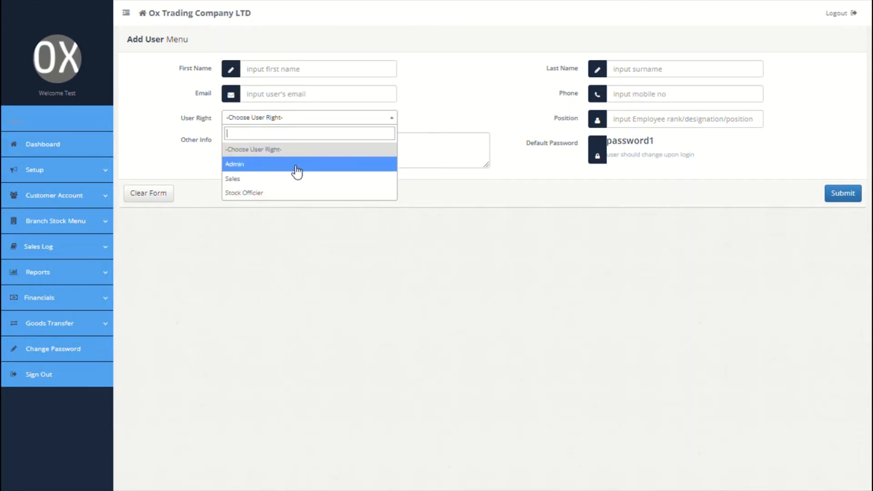
click(257, 196)
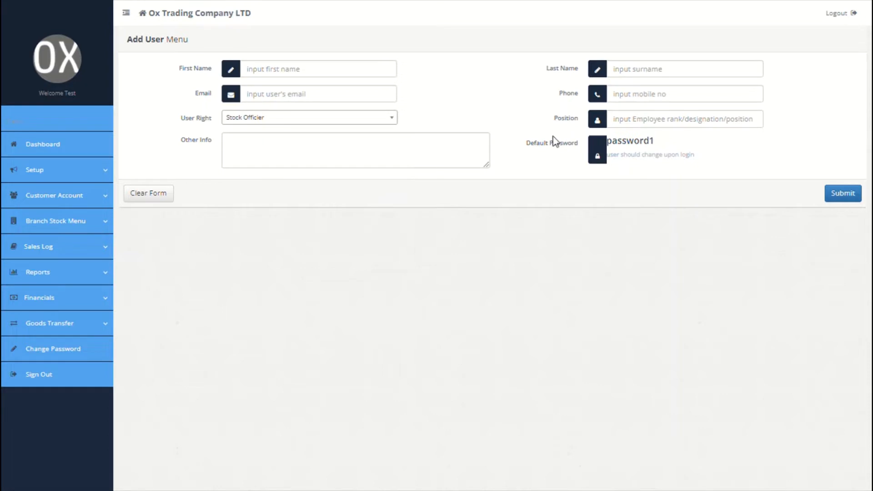
click(301, 120)
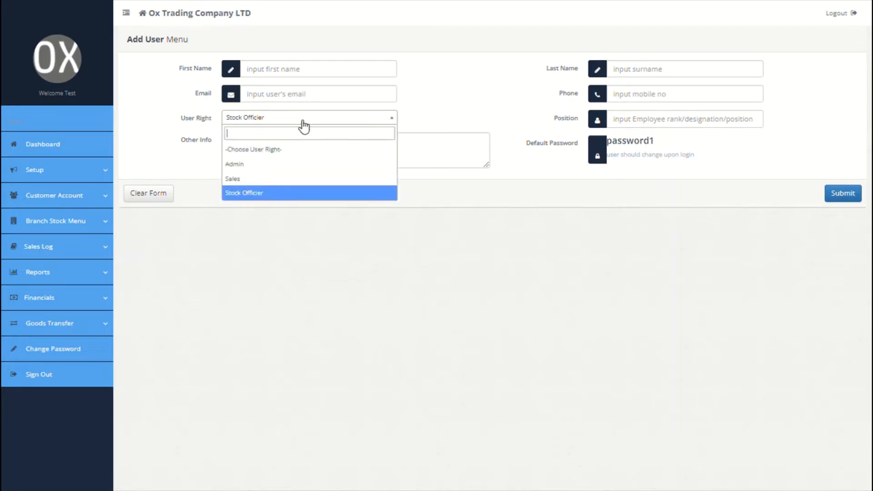
click(253, 178)
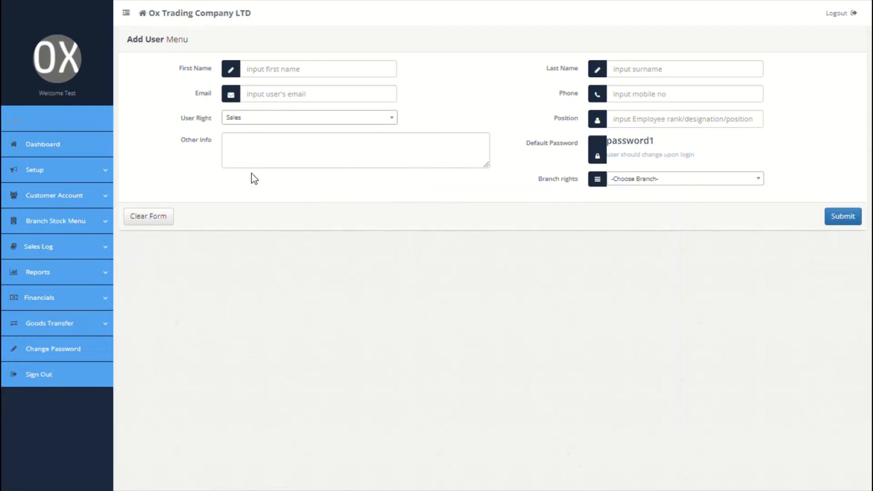
click(695, 183)
click(694, 183)
click(80, 179)
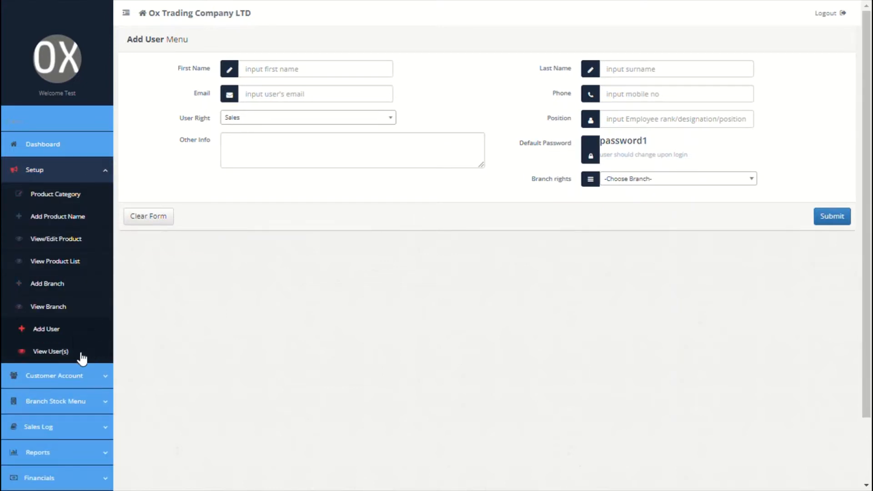
click(73, 380)
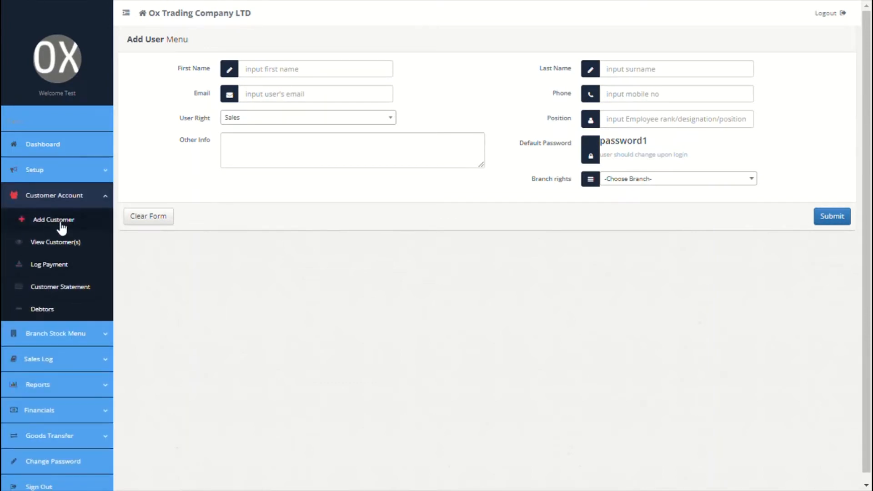
In Add Customer, enter first name Ox, last name Accounting LLC, and the customer's London address
click(54, 219)
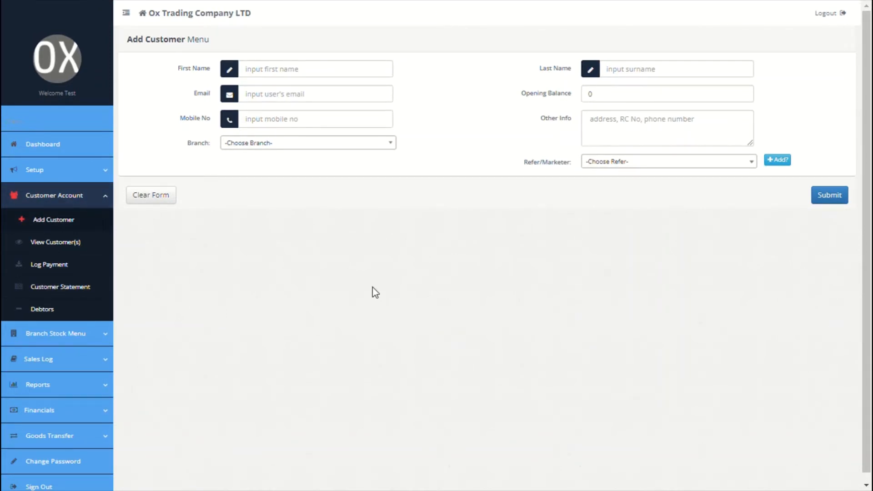
click(346, 69)
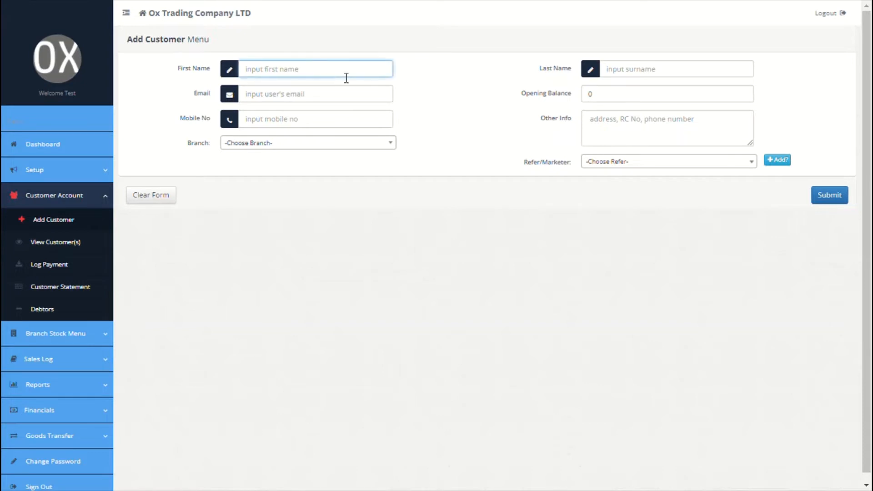
text(Ox)
click(634, 77)
text(Accoun)
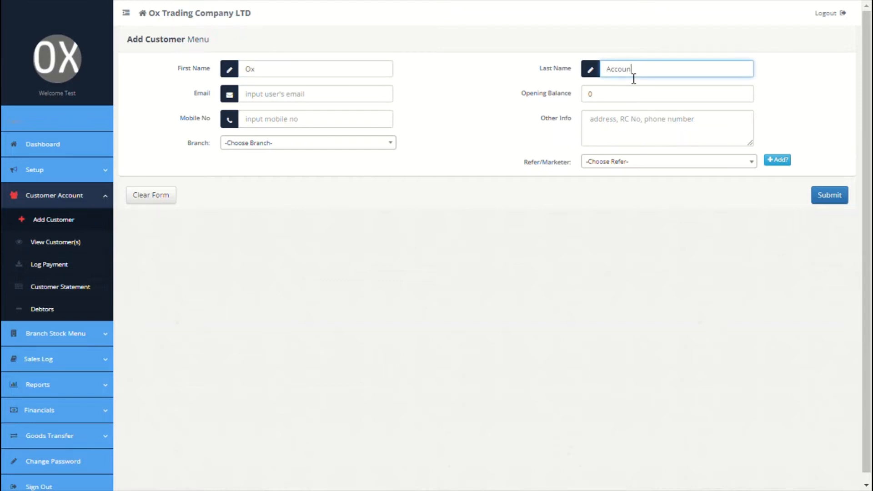
text(ting LLC)
click(610, 102)
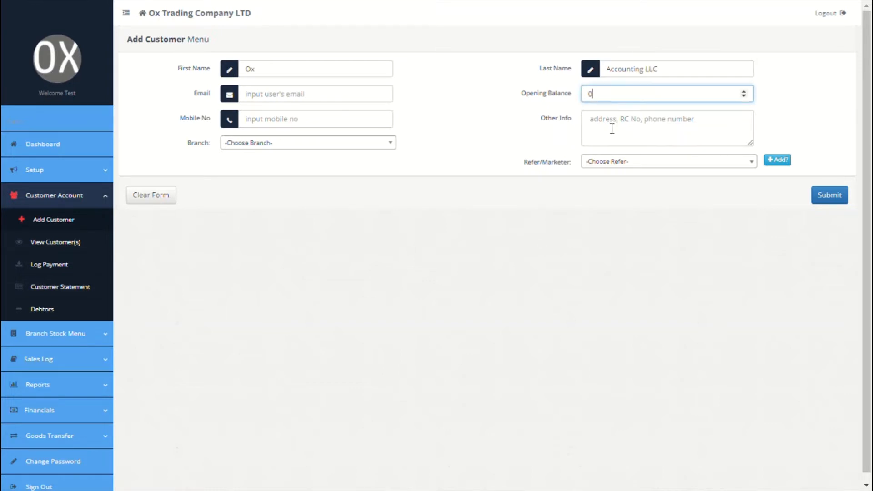
click(610, 125)
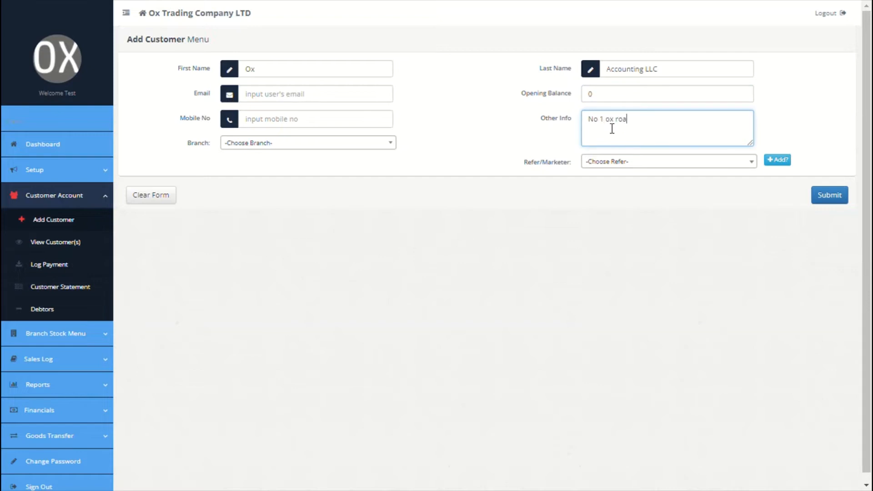
Assign the customer to the HQ branch and save it
click(289, 99)
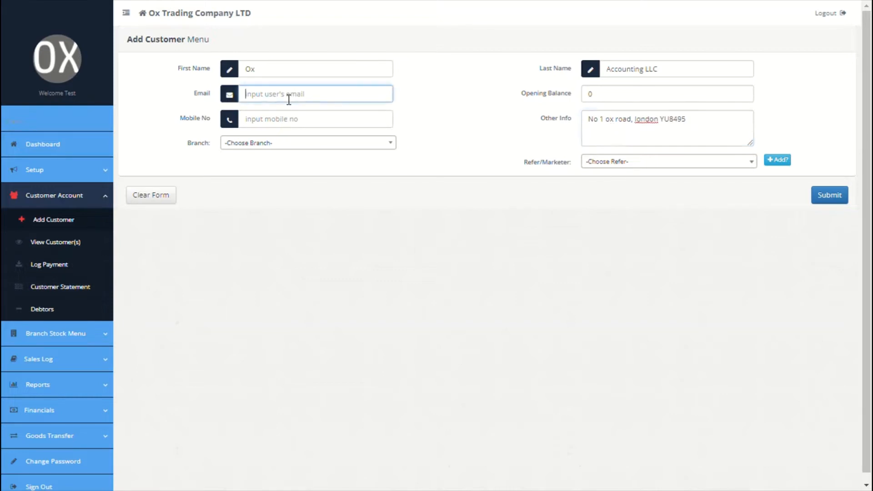
click(290, 118)
click(281, 143)
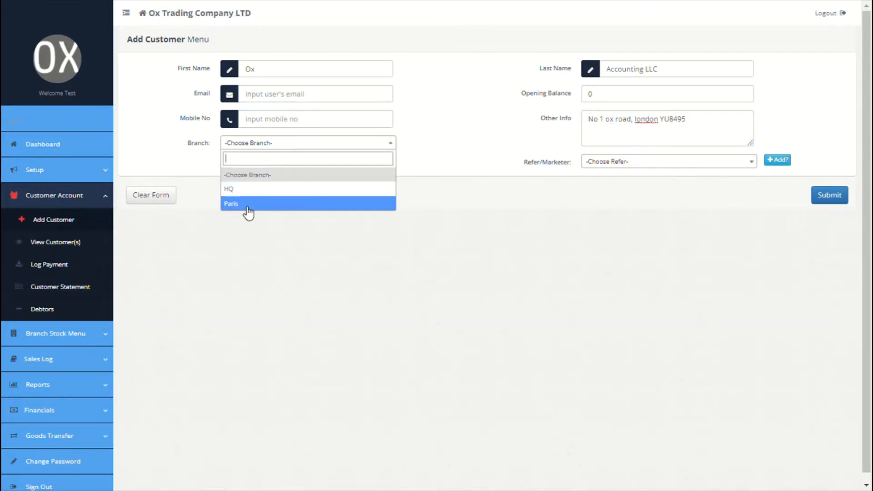
click(245, 189)
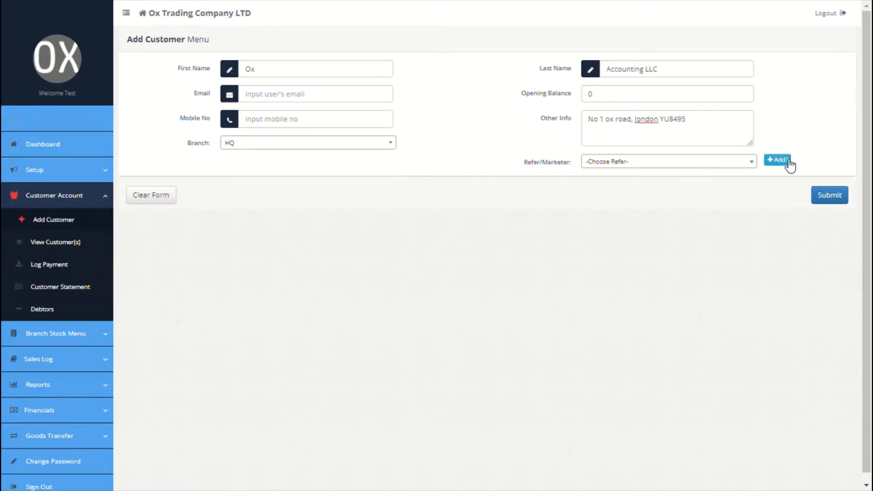
click(839, 196)
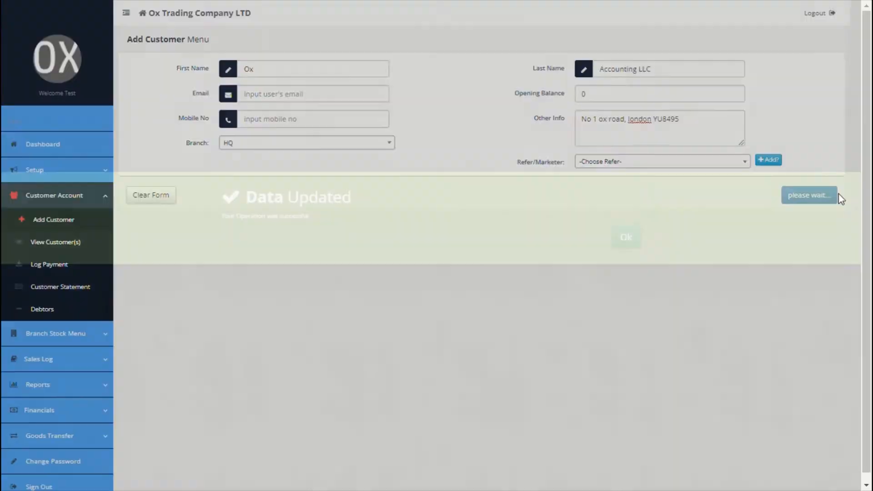
click(628, 242)
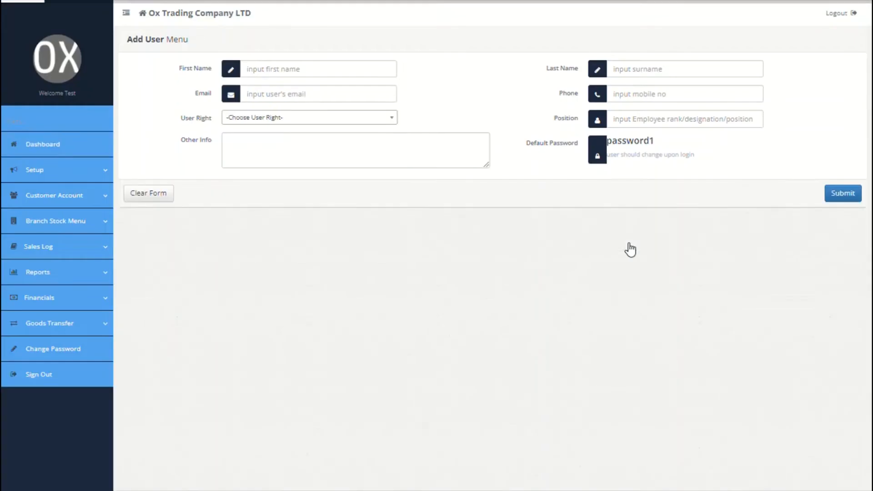
Log a 25000 deposit for Ox Accounting LLC with payment details 'paid cash'
click(104, 206)
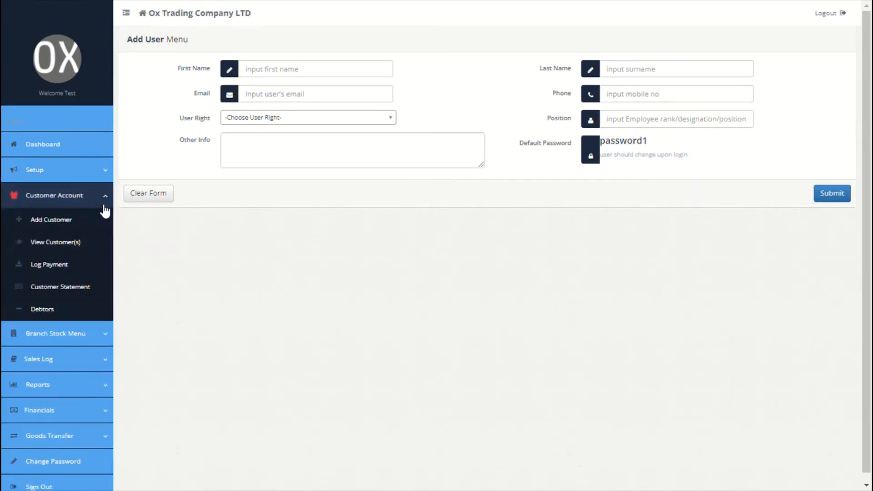
click(59, 270)
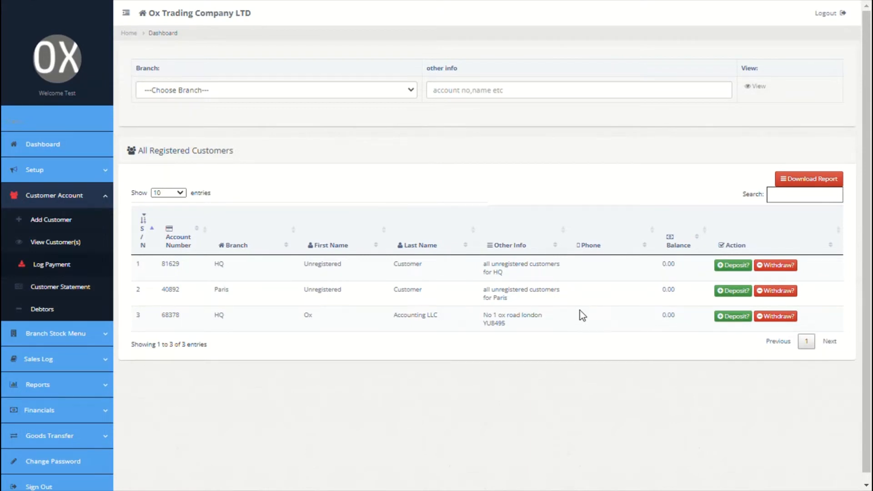
click(732, 318)
click(641, 107)
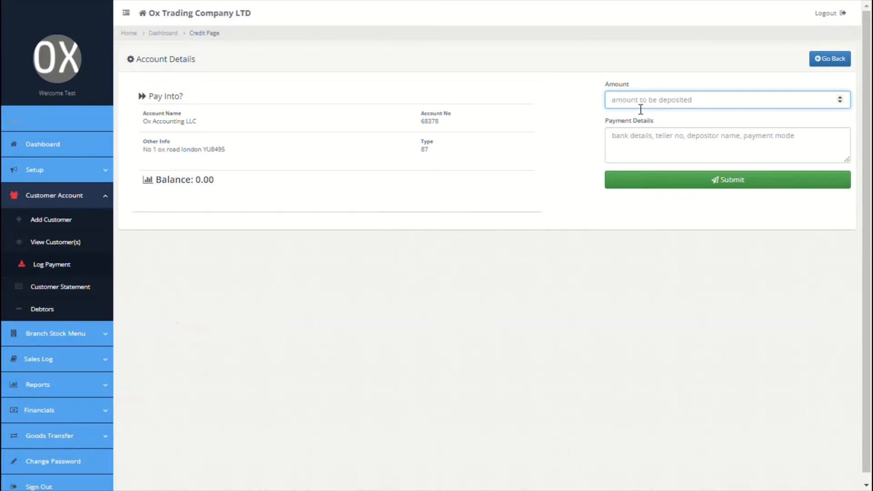
text(25000)
click(641, 144)
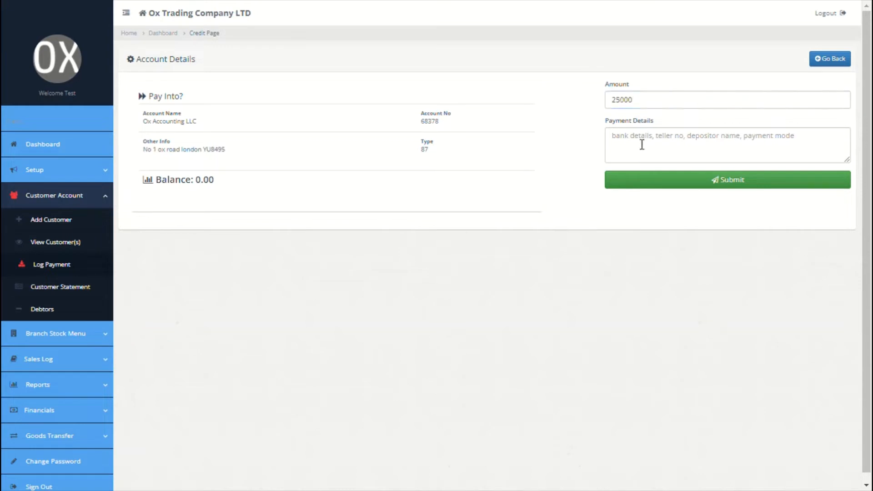
text(paid cash)
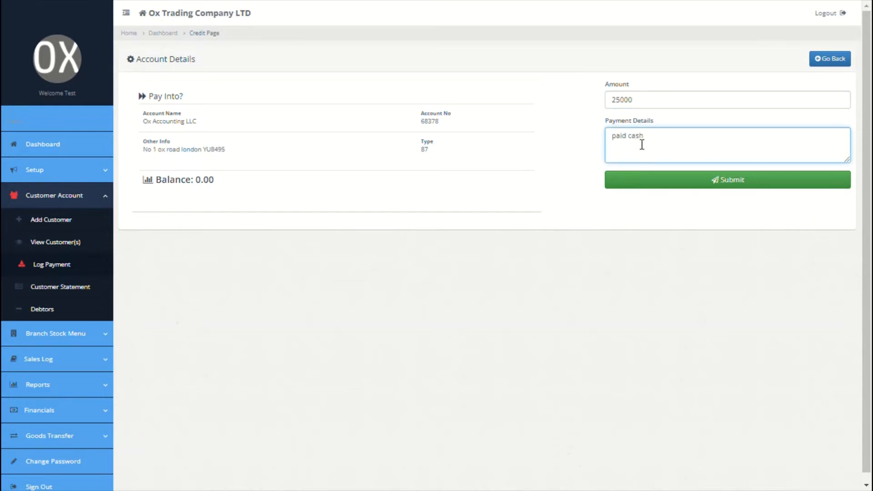
click(687, 182)
click(633, 246)
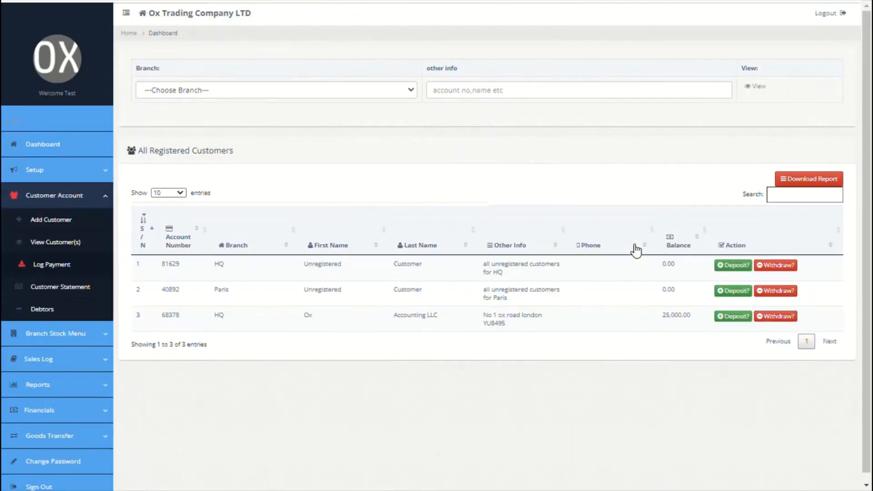
Record a 25000 debit for Ox Accounting LLC with the note 'reversal of wrong posting'
click(790, 326)
click(646, 100)
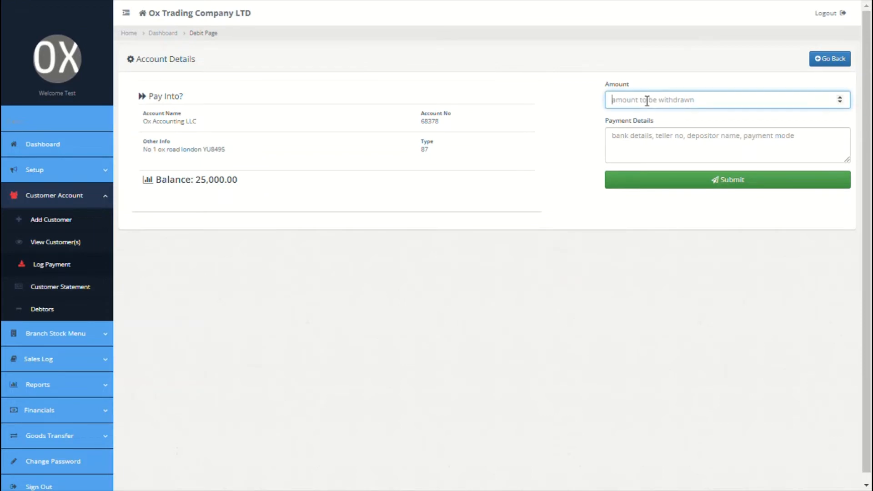
text(25000)
click(646, 142)
text(rev)
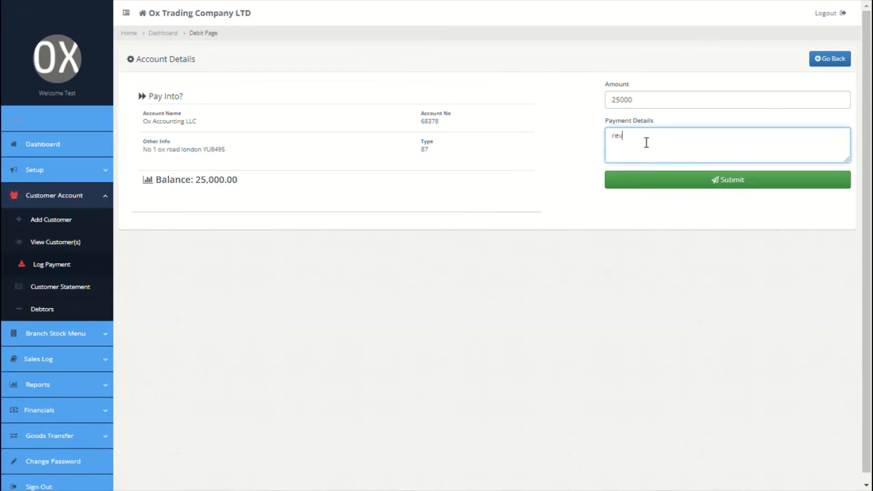
text(ersal of wrong posting)
click(668, 181)
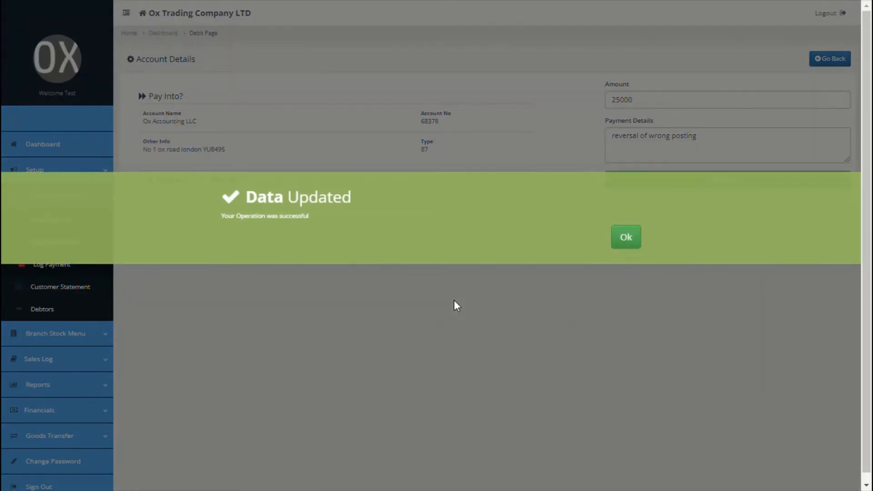
click(634, 243)
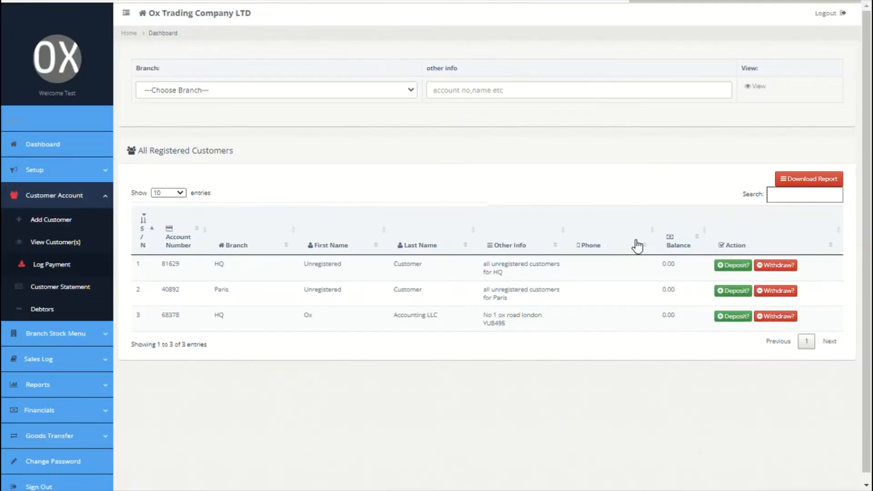
Choose Ox Accounting LLC ( HQ ) for 09/01/2021–09/26/2021, then open the debtors aging statement
click(71, 291)
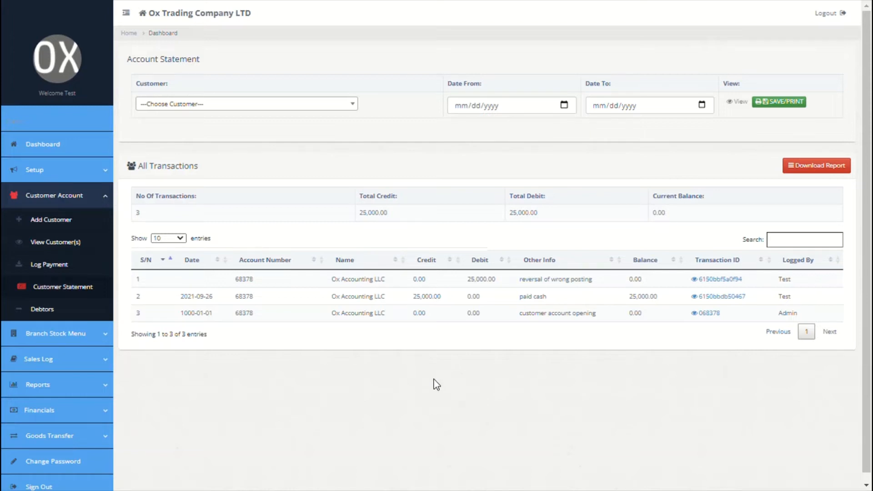
click(322, 108)
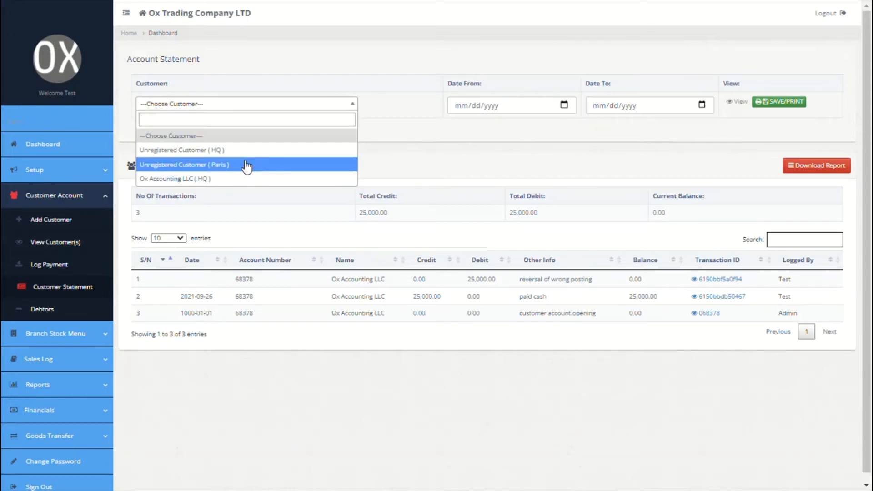
click(214, 179)
click(561, 110)
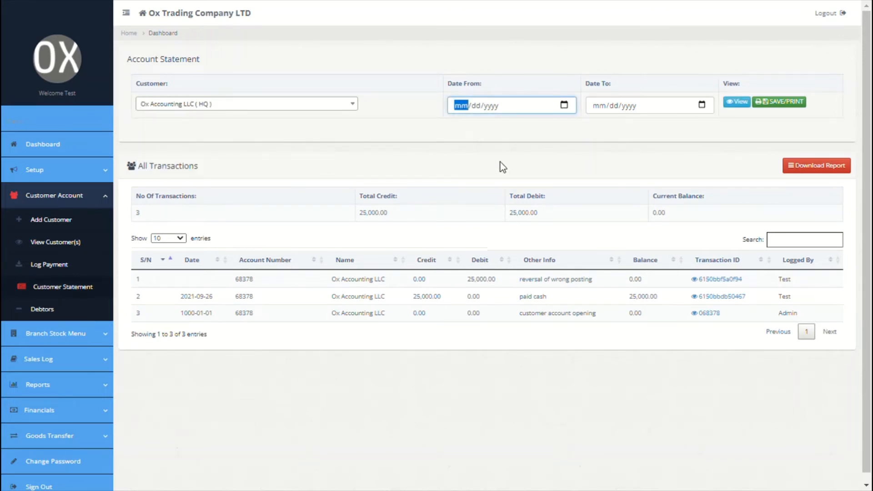
text(09012021)
click(696, 106)
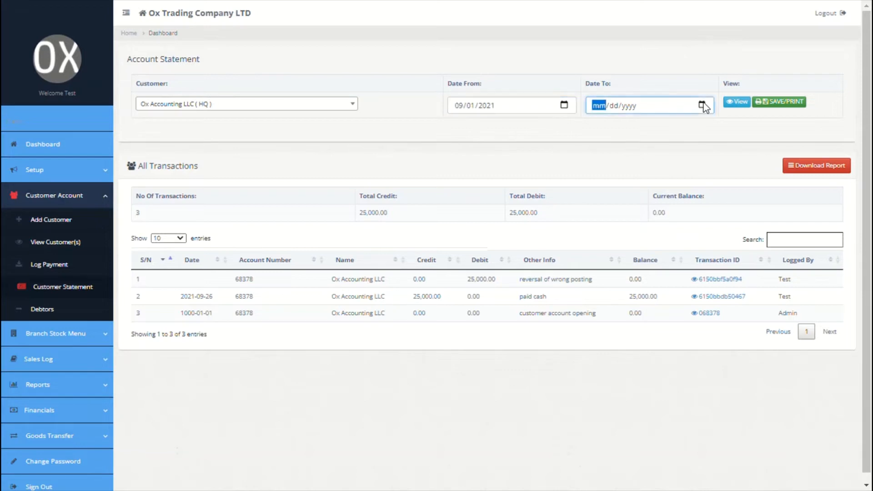
text(09262021)
click(45, 309)
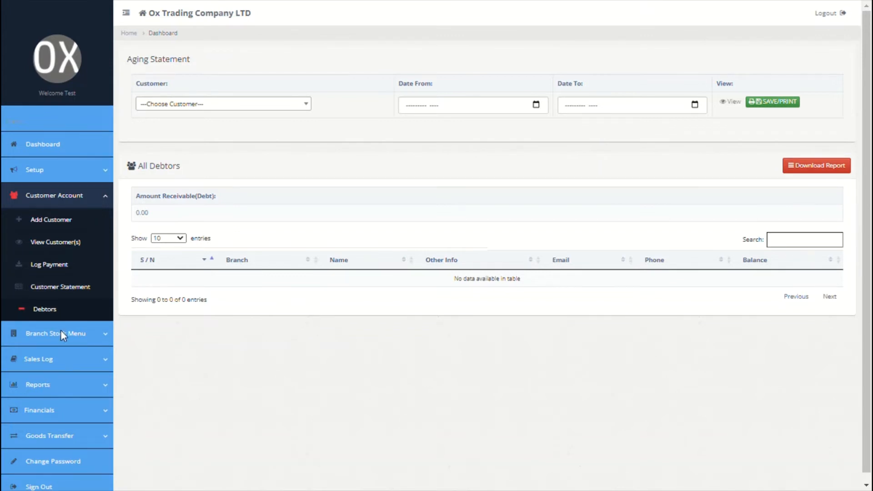
Open the Add Goods to Branch form from the Branch Stock menu
click(78, 344)
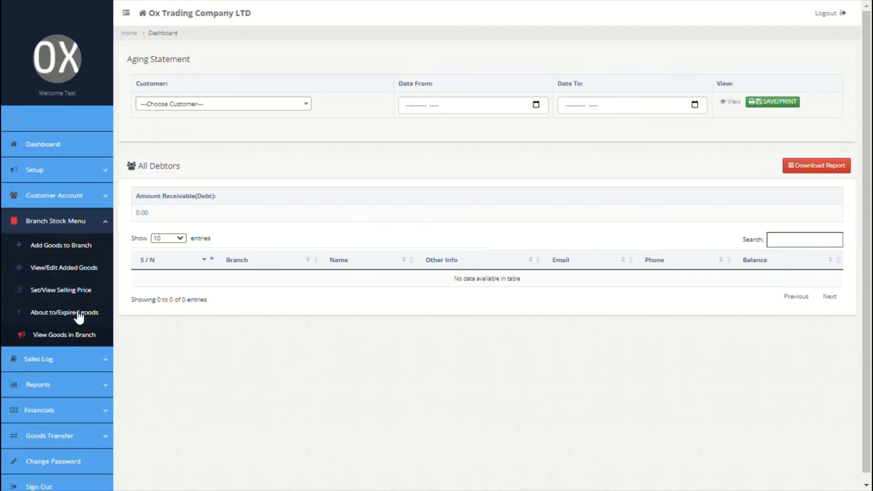
click(55, 250)
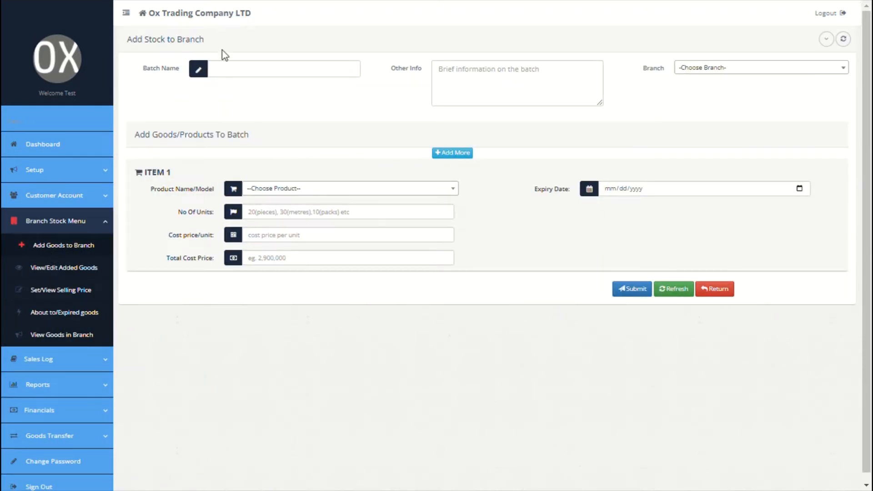
Name the batch OPENING STOCK, describe it as 'all available stock', and assign branch HQ
click(238, 74)
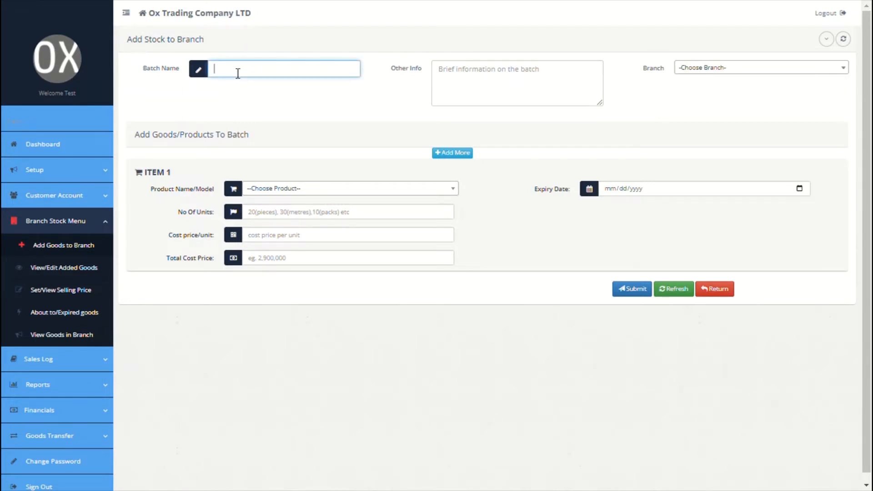
text(OPEN STOCK)
click(241, 75)
text(ING)
click(478, 84)
text(all a)
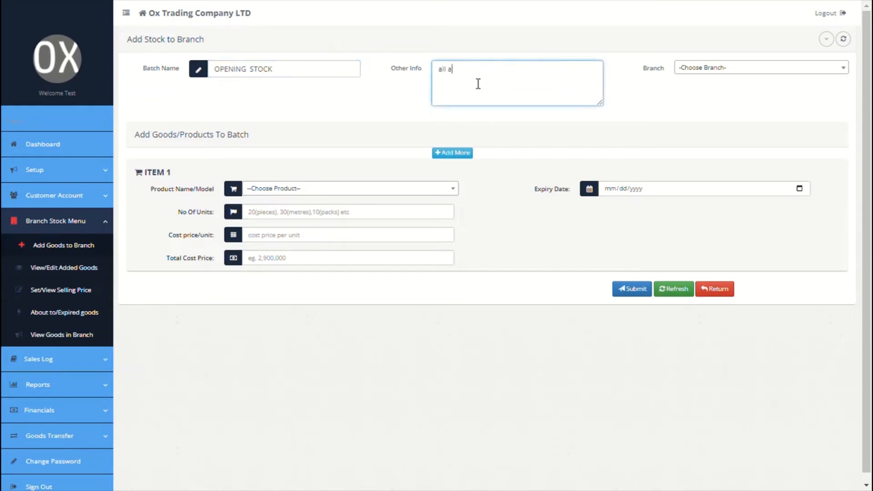
text(vailable stock)
click(733, 68)
click(684, 112)
Add Mexican Pasta 200ML: 400 units at 350 each, expiring 09/28/2021
click(337, 188)
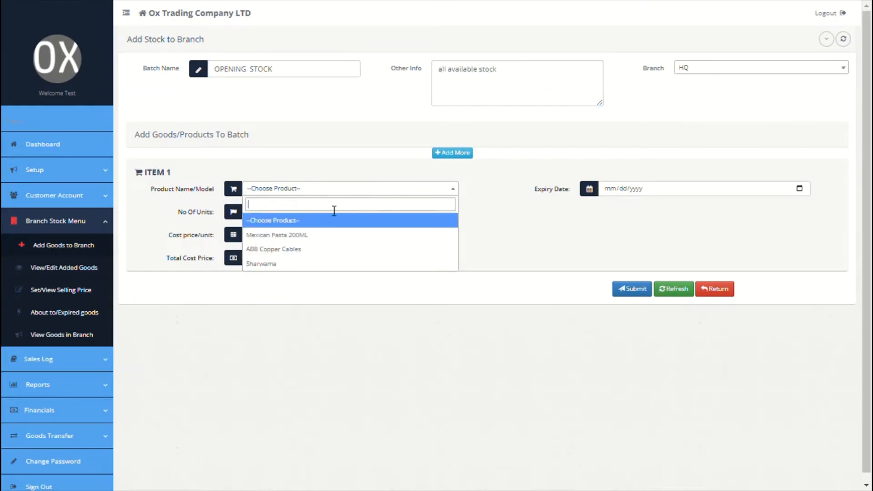
click(298, 234)
click(312, 214)
text(400)
click(306, 243)
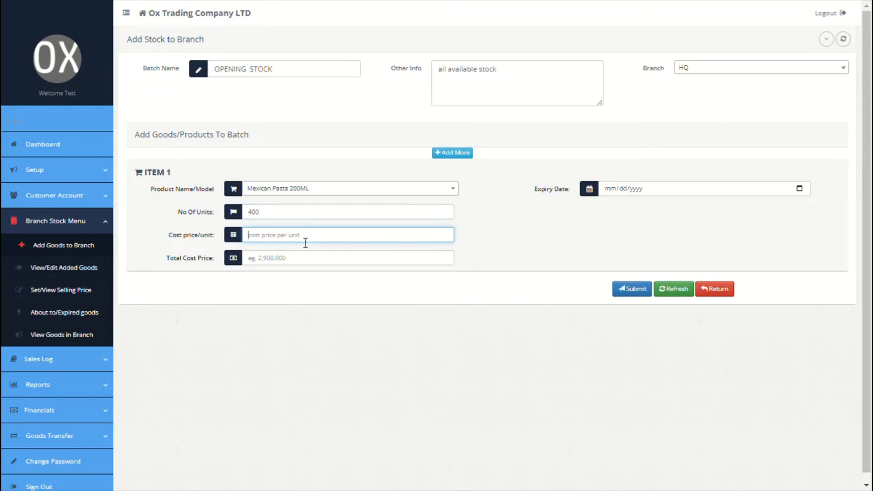
text(350)
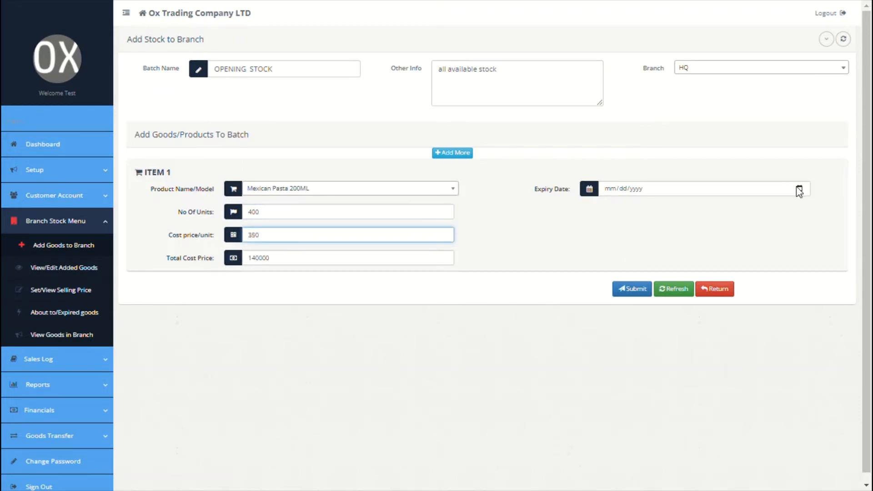
click(799, 189)
click(645, 294)
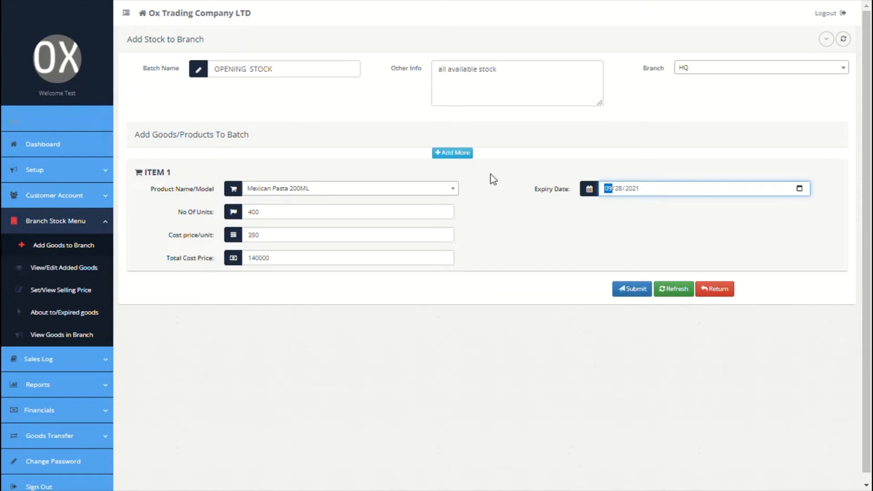
Add ABB Copper Cables as a second item: 300 units at 900 each
click(455, 153)
click(401, 191)
click(334, 228)
click(316, 220)
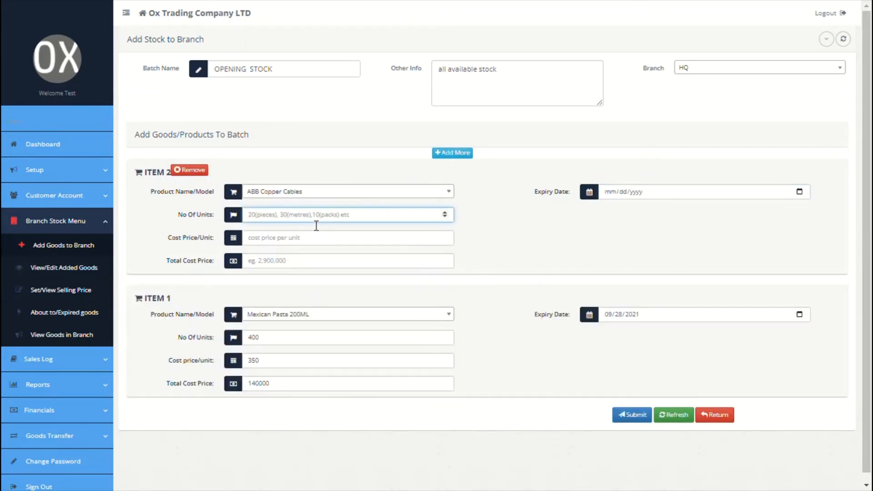
text(300)
click(312, 241)
text(900)
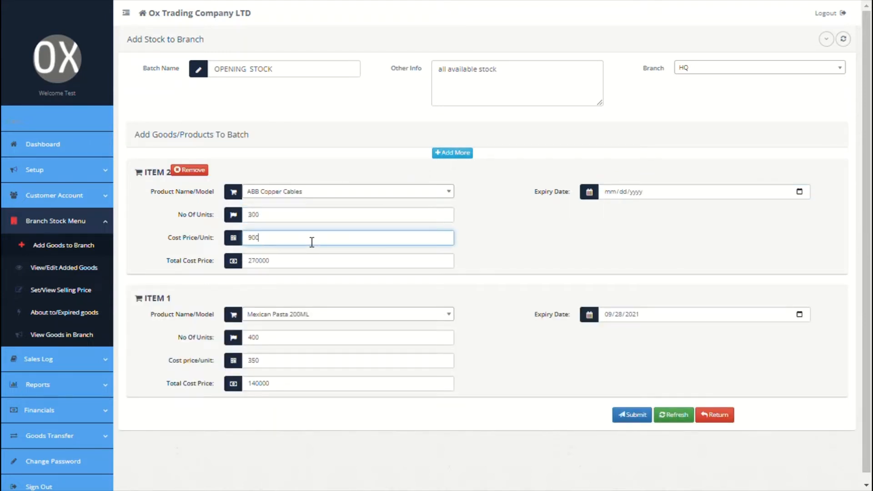
Add Sharwama: 20 units at 250, expiring 09/27/2021, then submit the batch
click(468, 152)
click(377, 193)
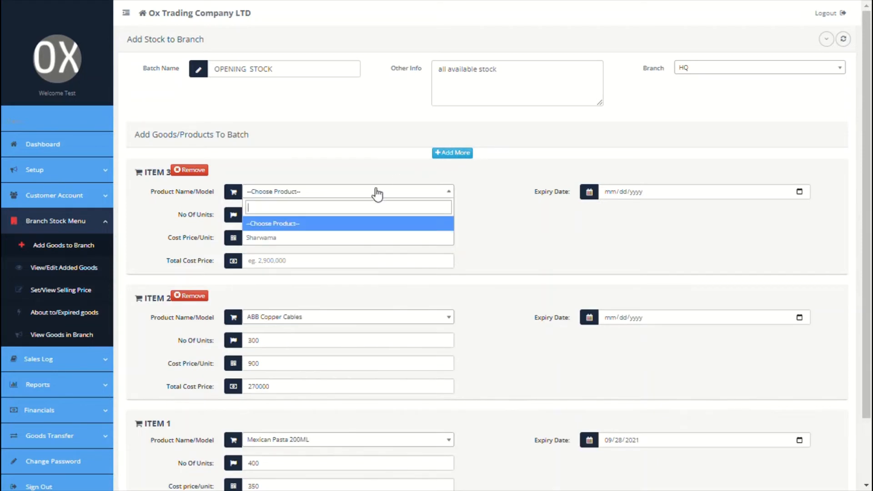
click(302, 237)
click(296, 214)
text(20)
click(281, 240)
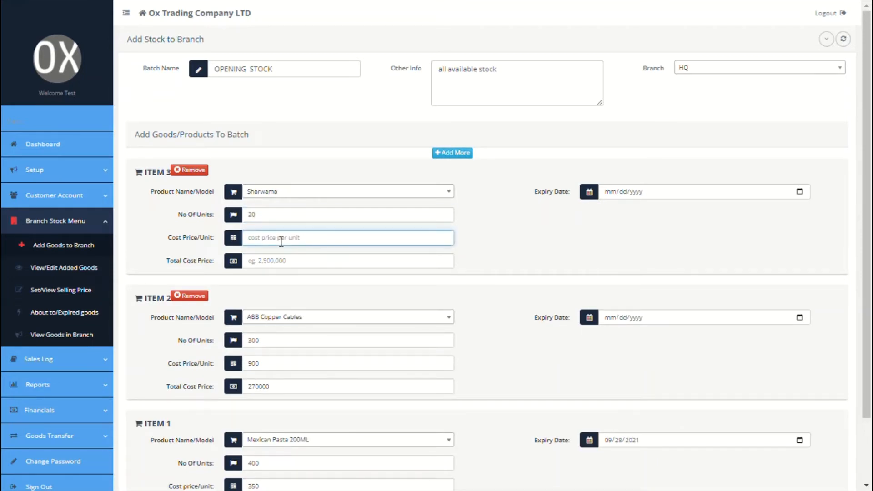
text(250)
click(800, 191)
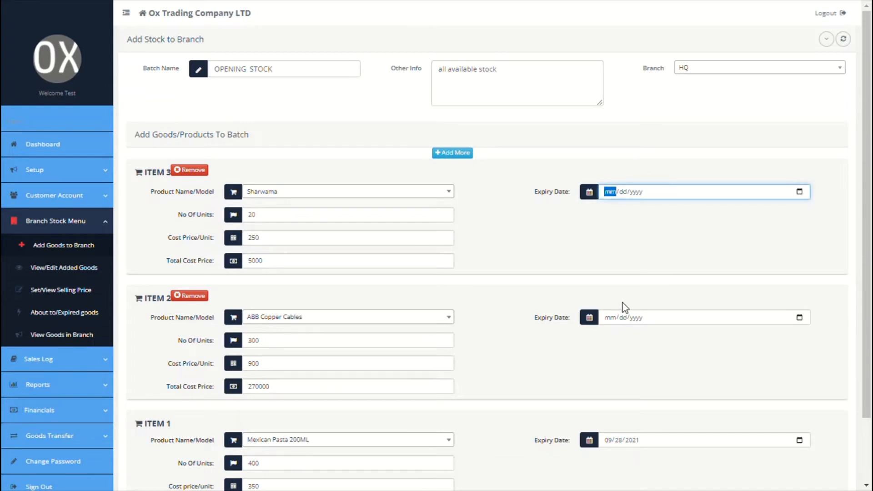
click(623, 303)
scroll(570, 357, down, 2)
click(631, 464)
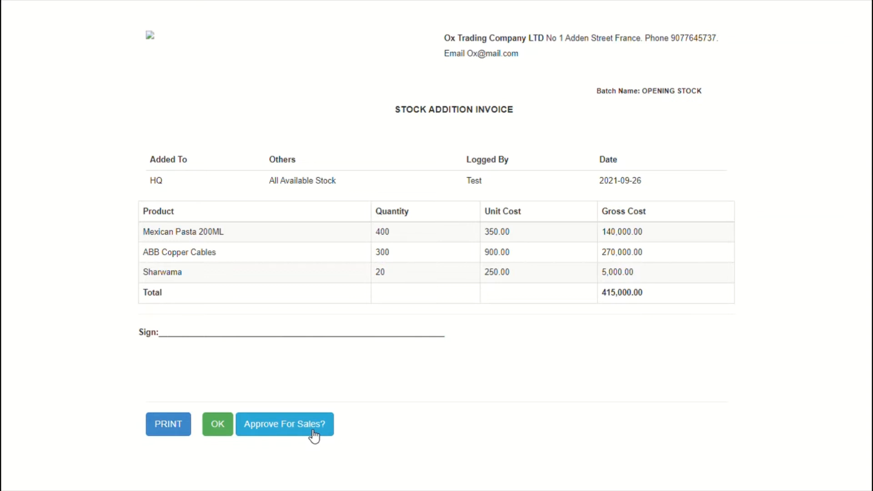
Close the invoice, reopen the OPENING STOCK batch from View/Edit Added Goods, and resubmit it unchanged
click(218, 425)
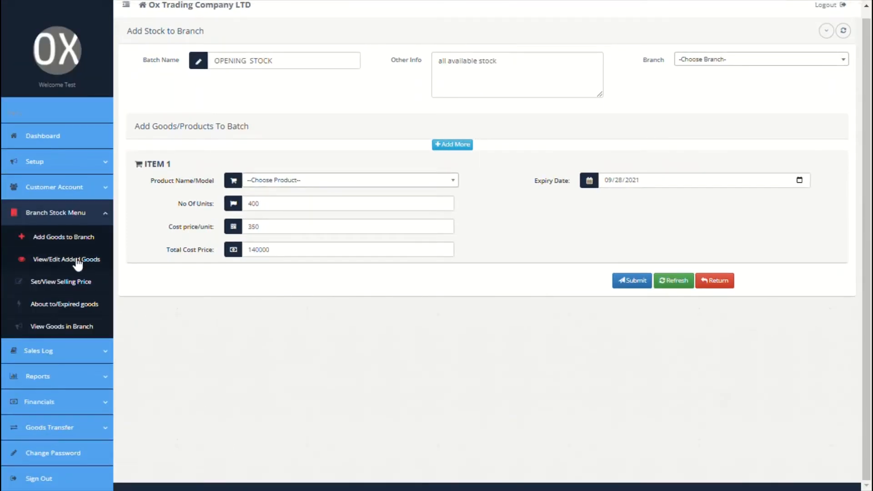
click(63, 260)
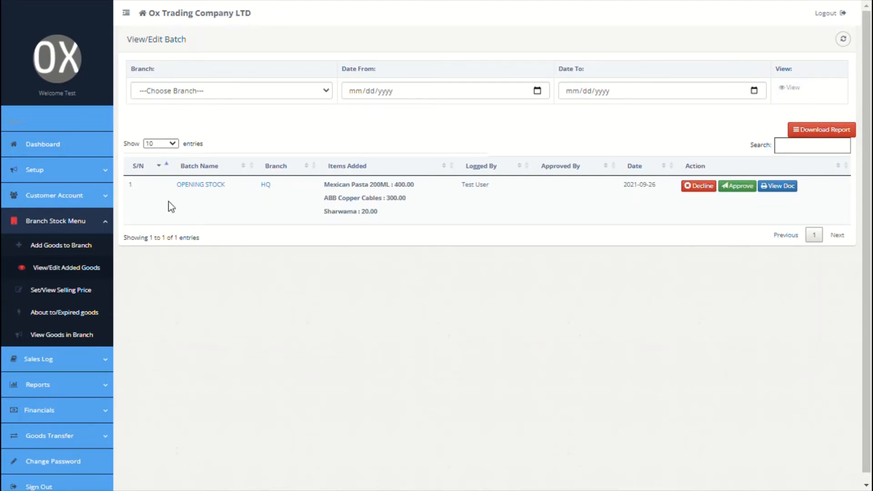
click(216, 194)
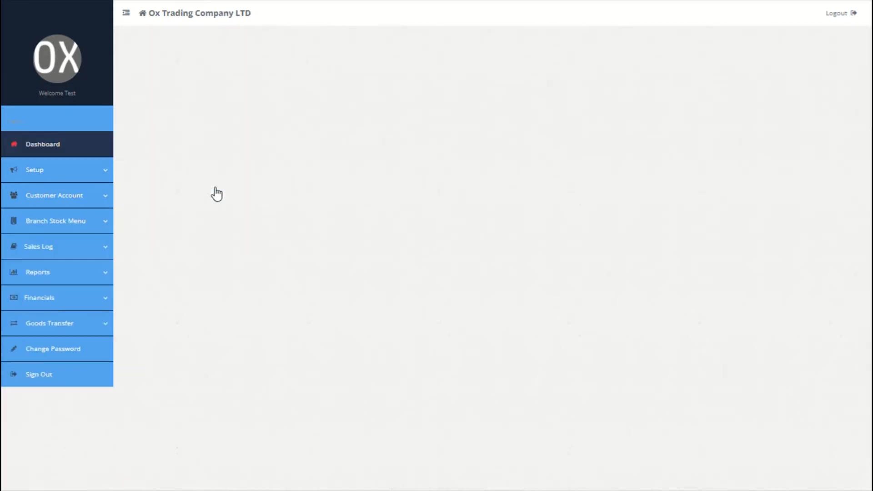
scroll(612, 218, down, 1)
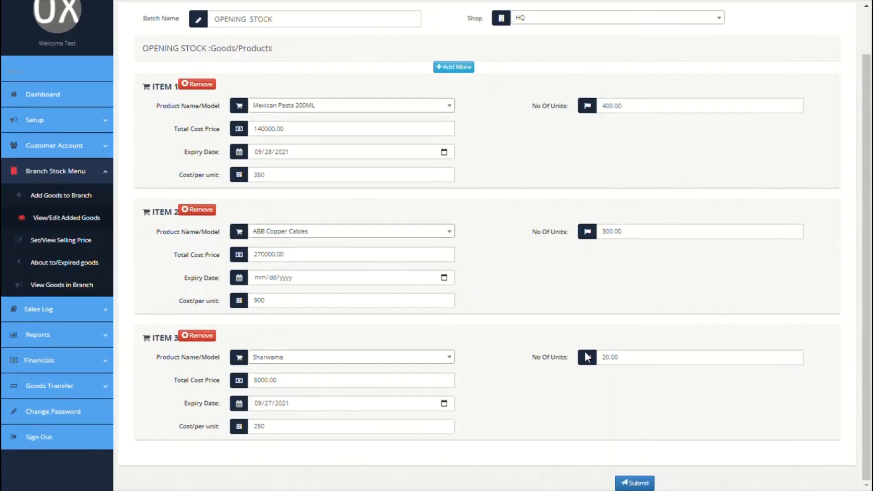
click(614, 358)
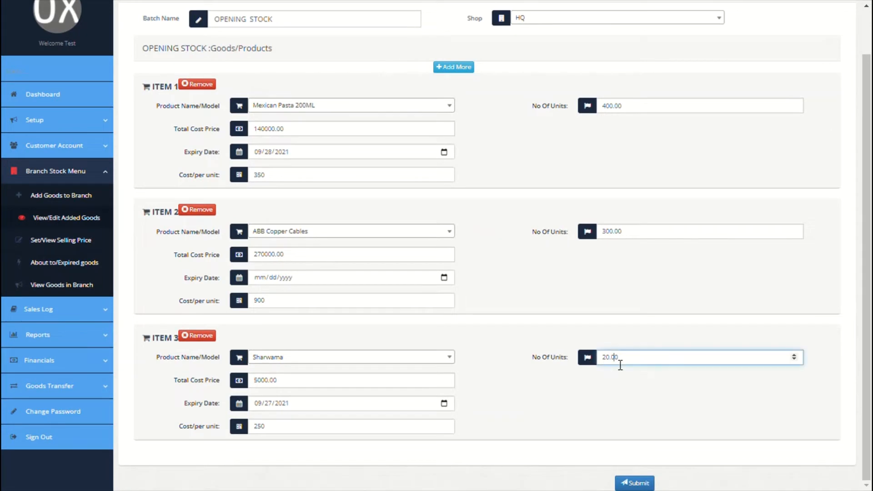
click(642, 484)
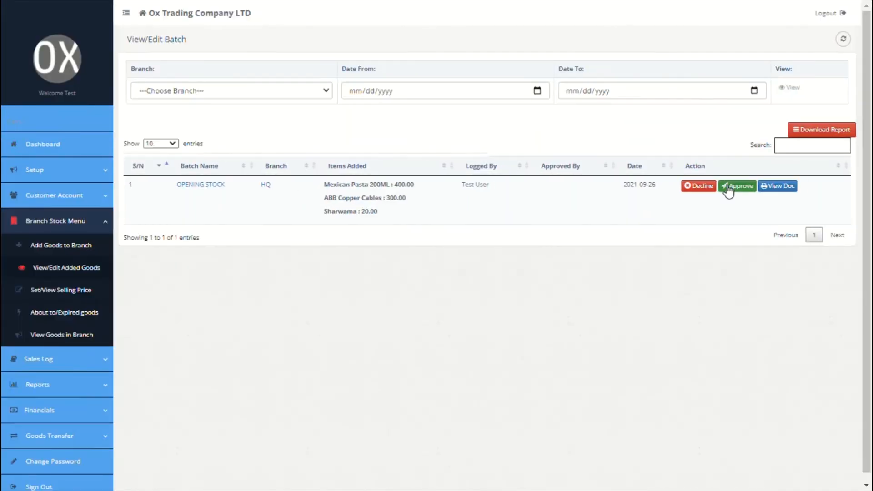
Approve the OPENING STOCK batch and confirm, then go to Set/View Selling Price
click(728, 189)
click(493, 76)
click(548, 66)
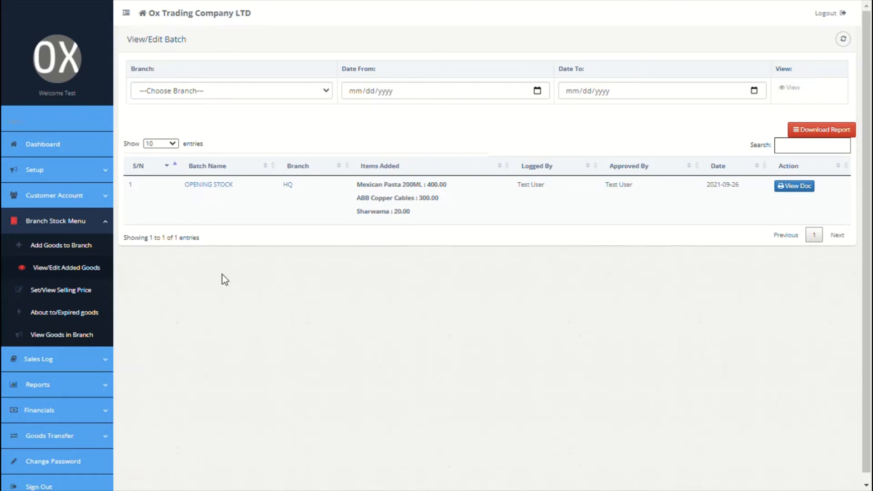
click(55, 291)
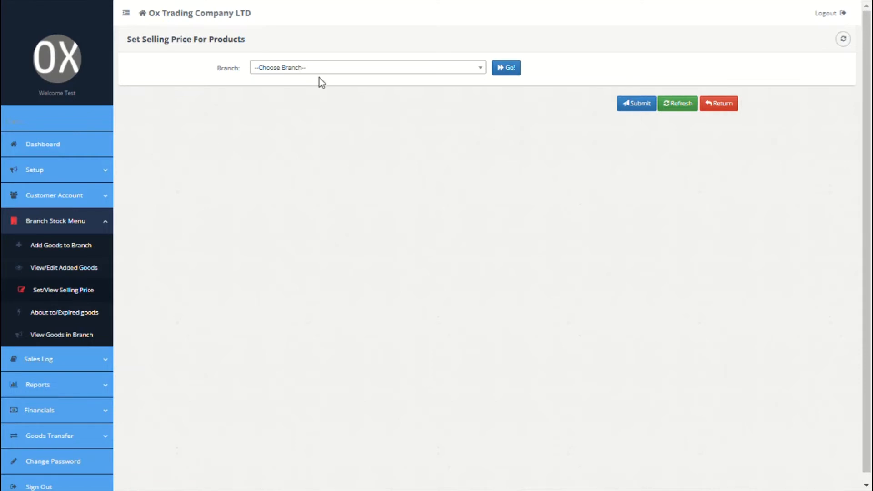
Load HQ's products for pricing and set ABB Copper Cables to 4000
click(341, 71)
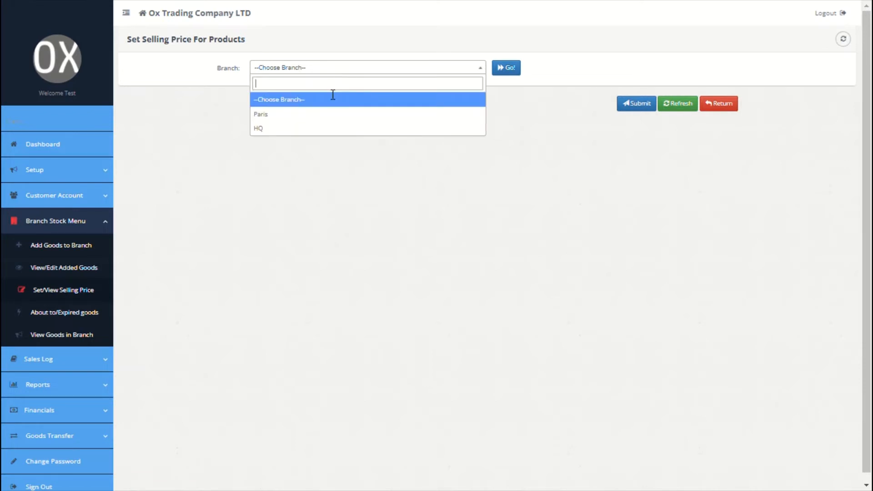
click(312, 129)
click(509, 70)
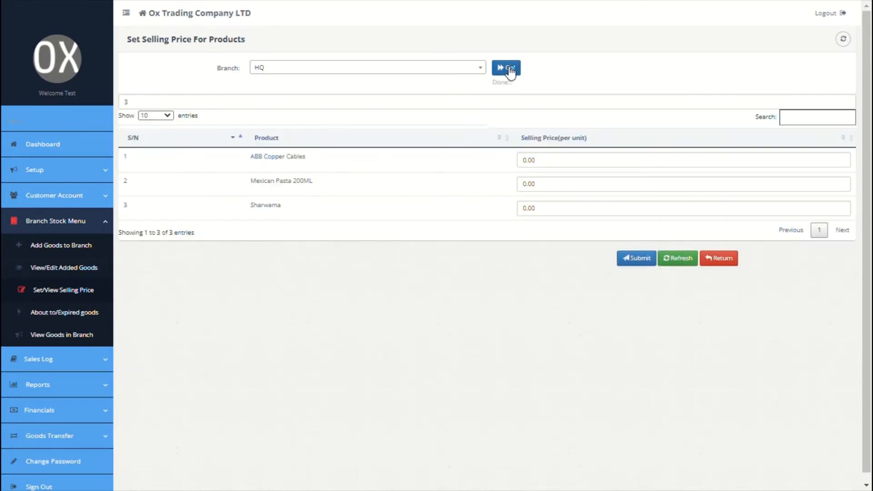
click(530, 164)
click(528, 168)
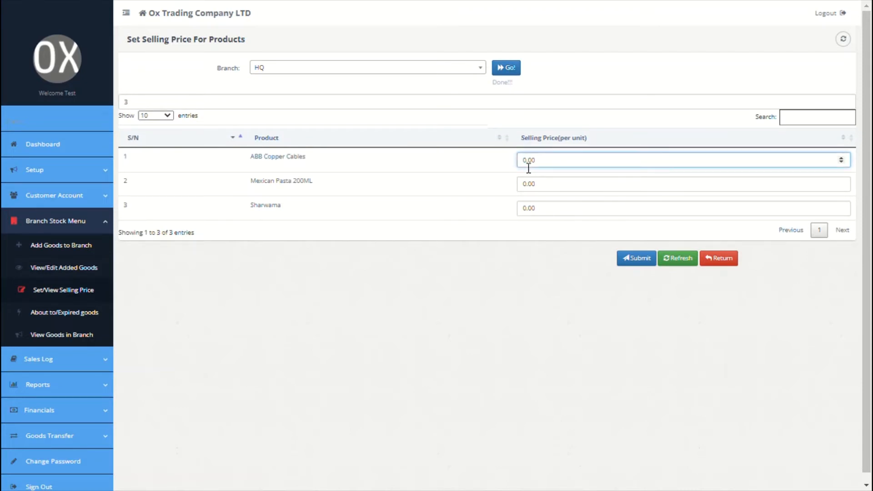
double_click(528, 169)
text(4000)
Price Mexican Pasta 200ML at 8000 and Sharwama at 5000, then submit
click(545, 183)
double_click(545, 182)
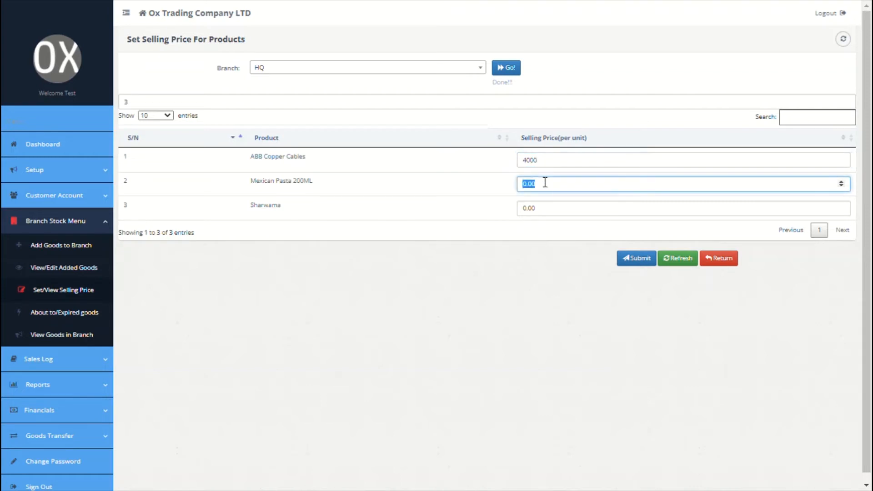
text(8000)
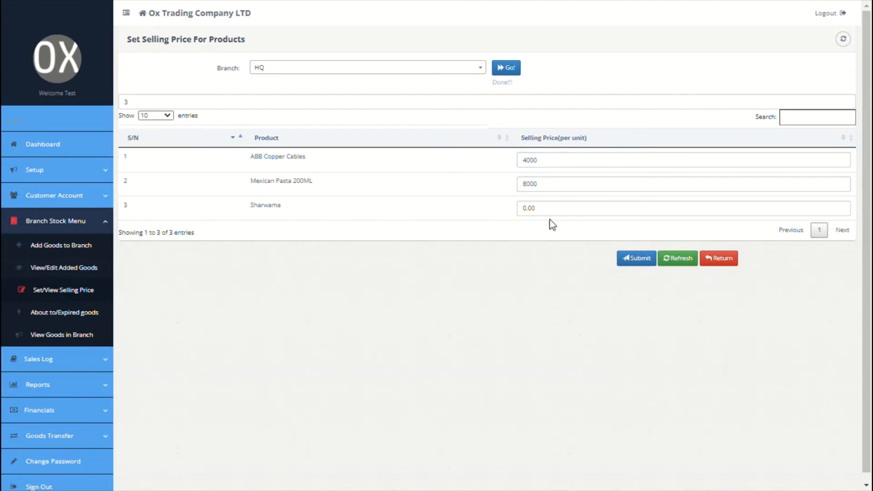
click(553, 214)
double_click(554, 215)
text(5)
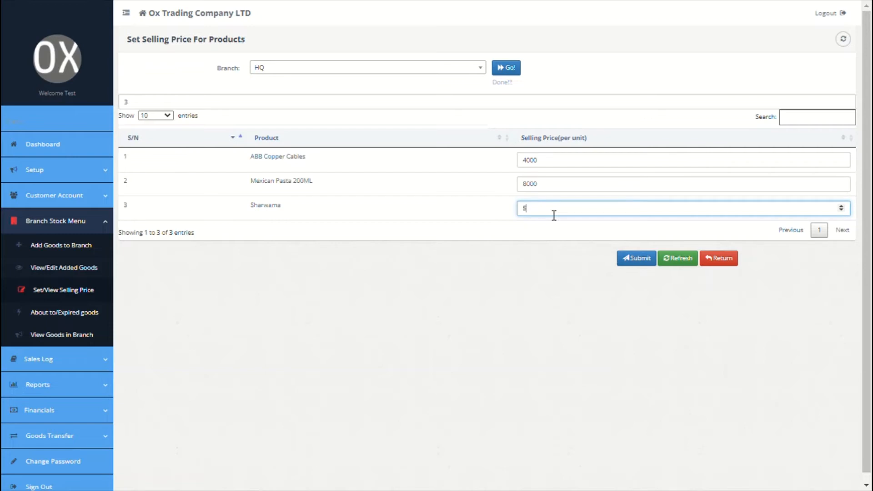
text(000)
click(638, 259)
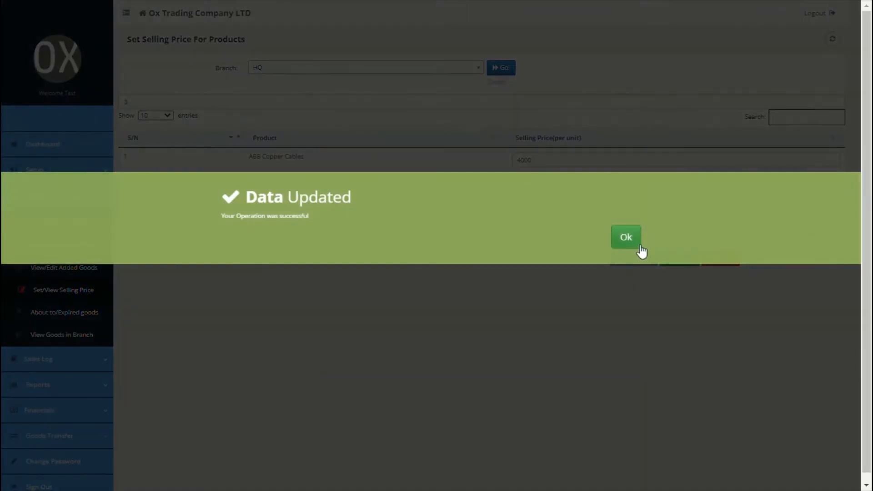
click(626, 237)
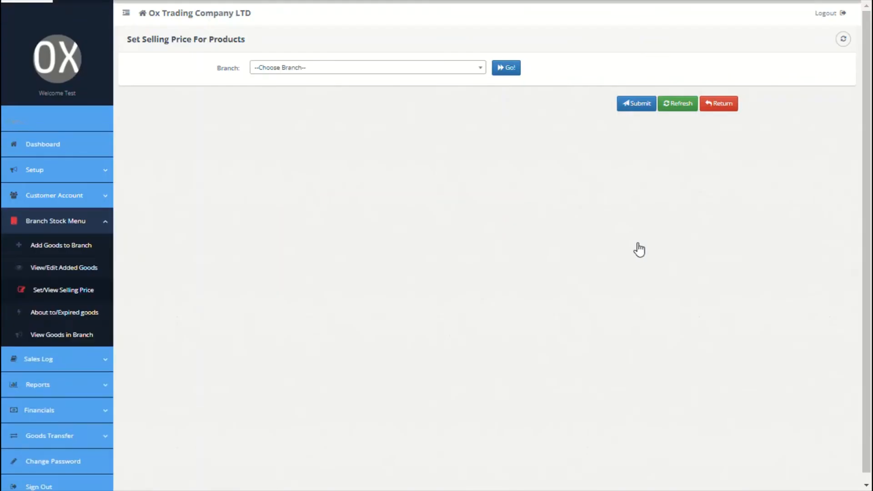
List HQ's goods: three products, net cost 415,000.00, net selling 4,508,000.00
click(65, 315)
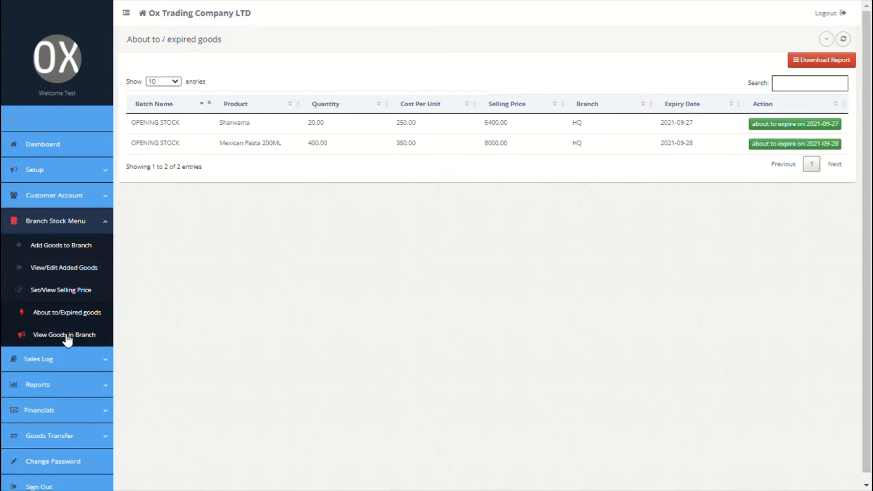
click(67, 337)
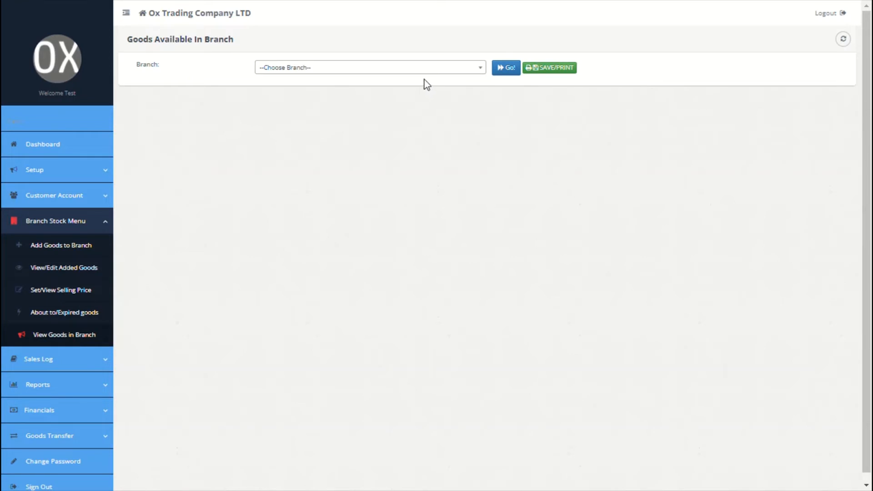
click(434, 68)
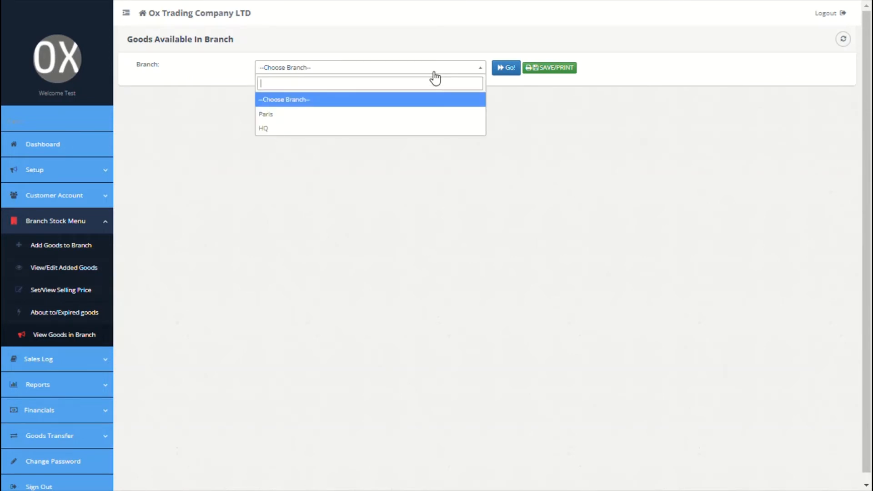
click(281, 129)
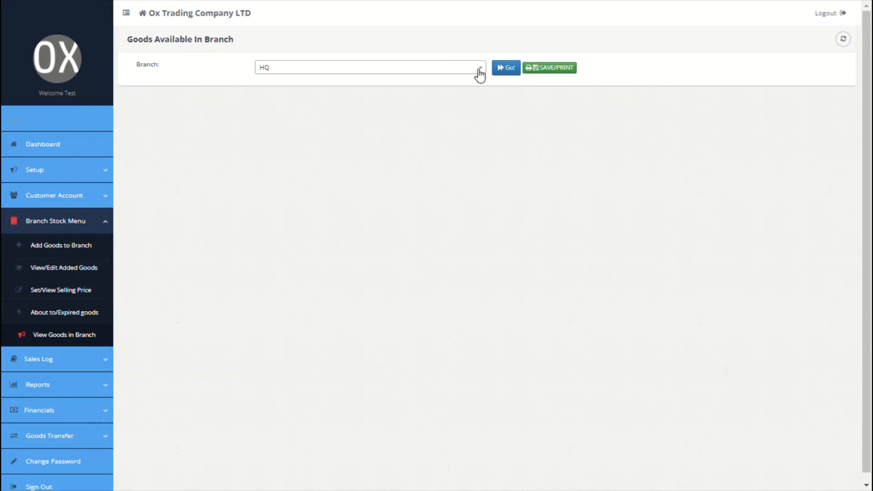
click(509, 73)
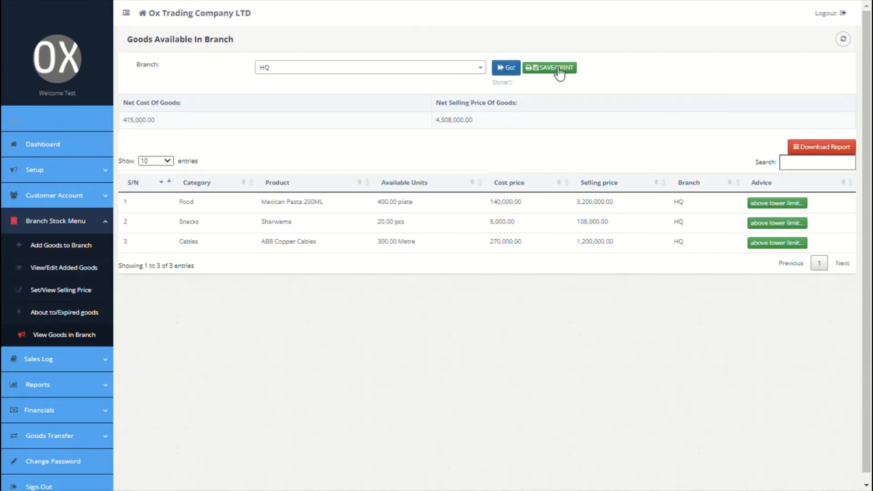
click(819, 157)
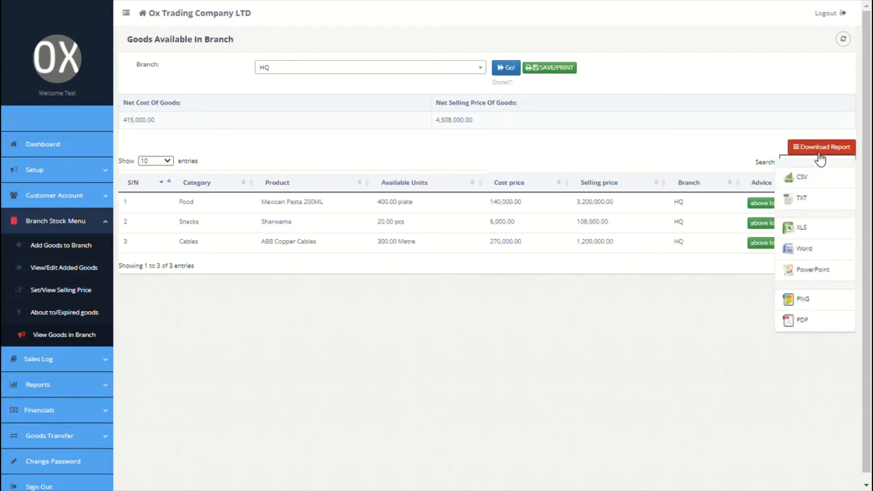
click(800, 230)
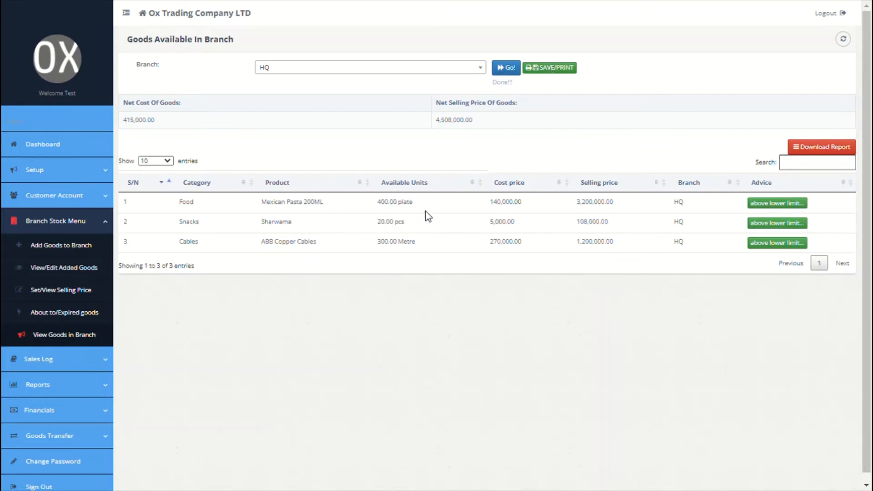
click(89, 359)
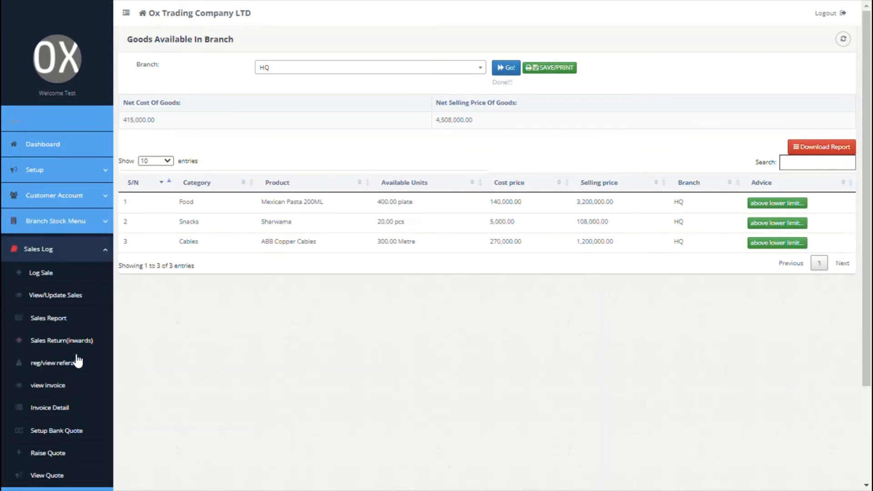
Begin logging a sale from HQ, leaving the customer unregistered
click(47, 271)
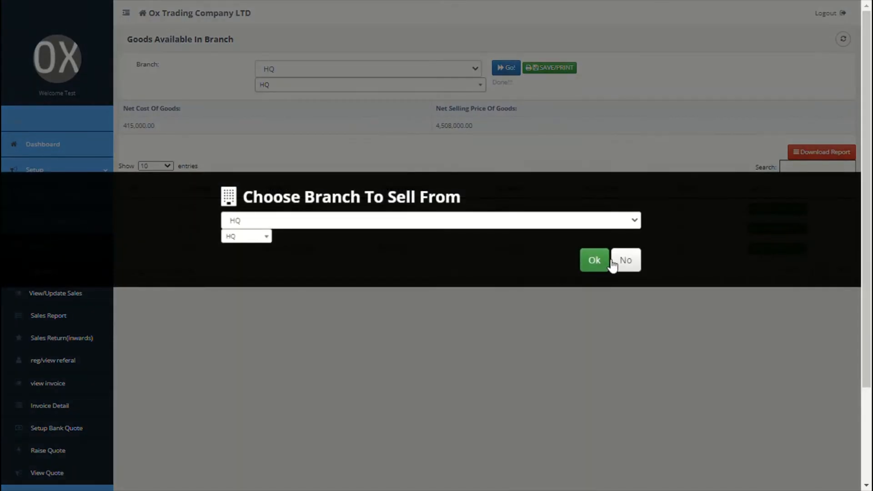
click(608, 261)
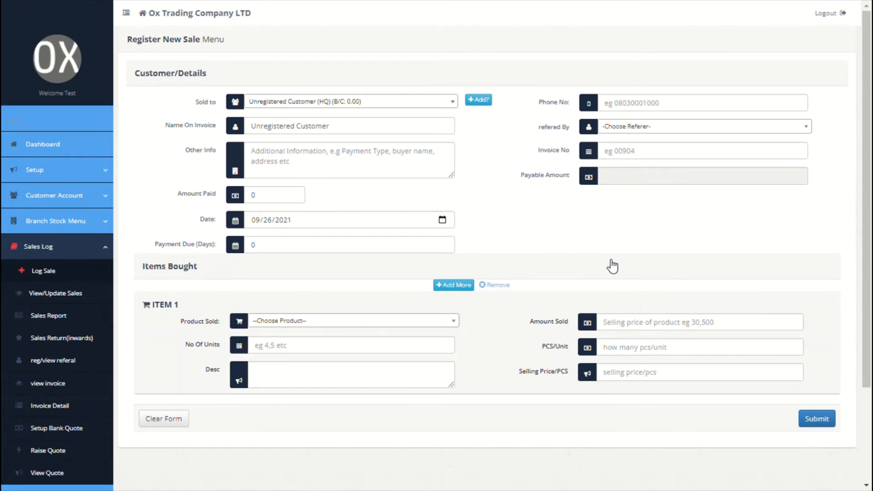
click(440, 100)
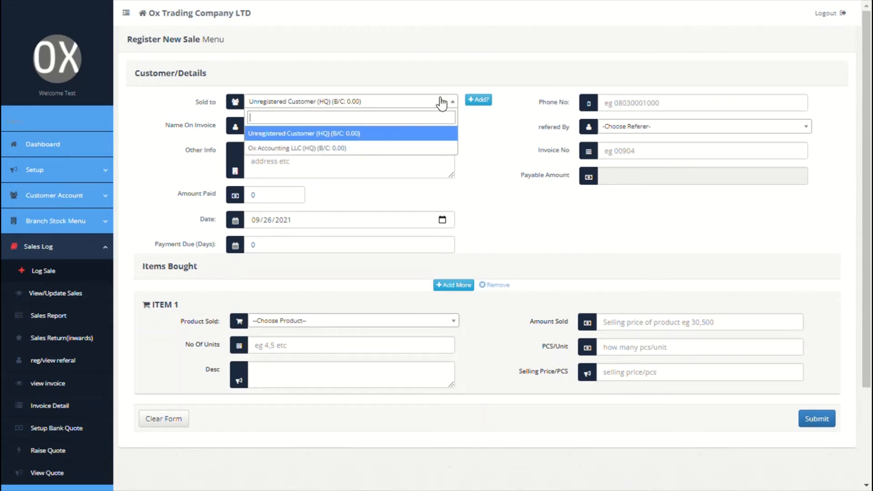
click(503, 160)
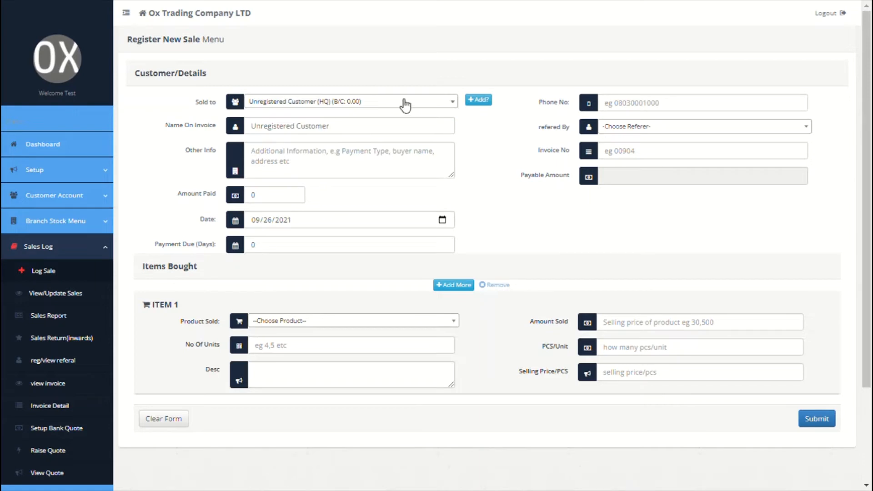
Replace the name on the invoice with the buyer's name
click(372, 131)
triple_click(372, 133)
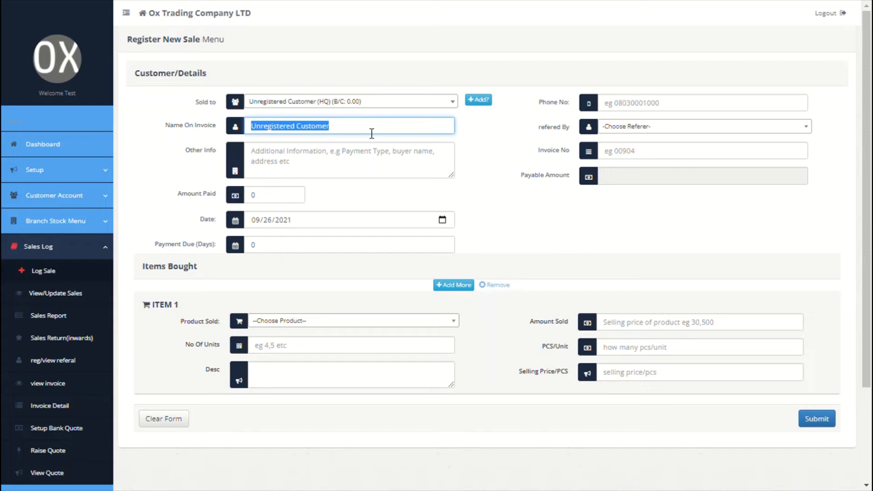
text(Mr )
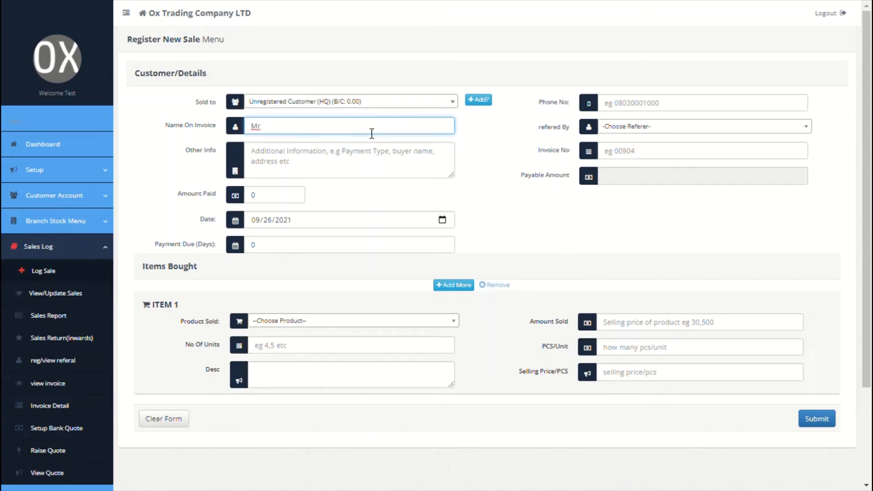
text(John)
click(614, 162)
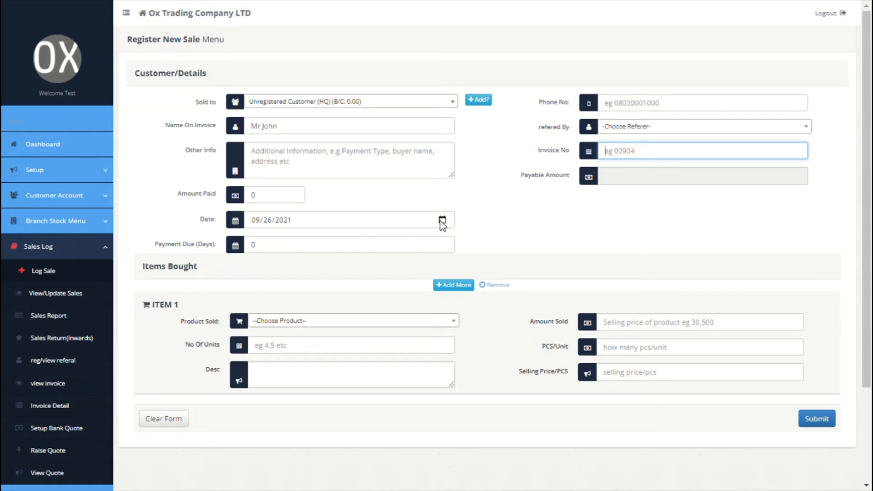
click(351, 250)
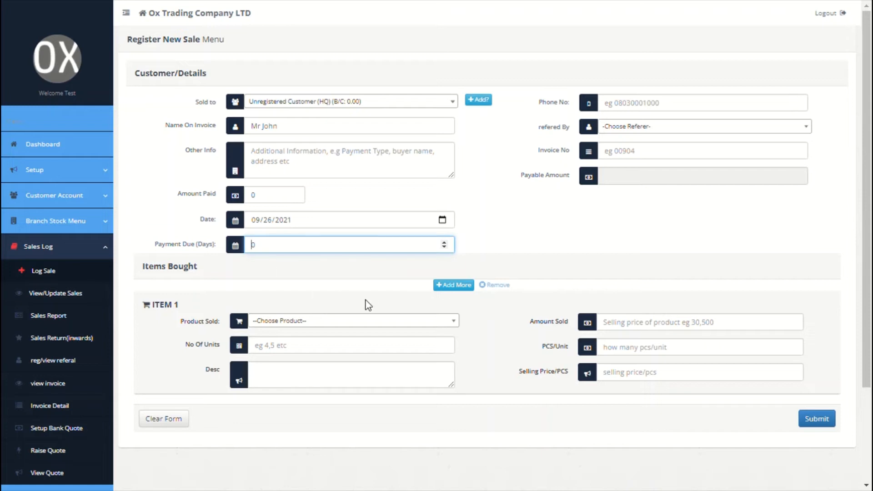
click(392, 321)
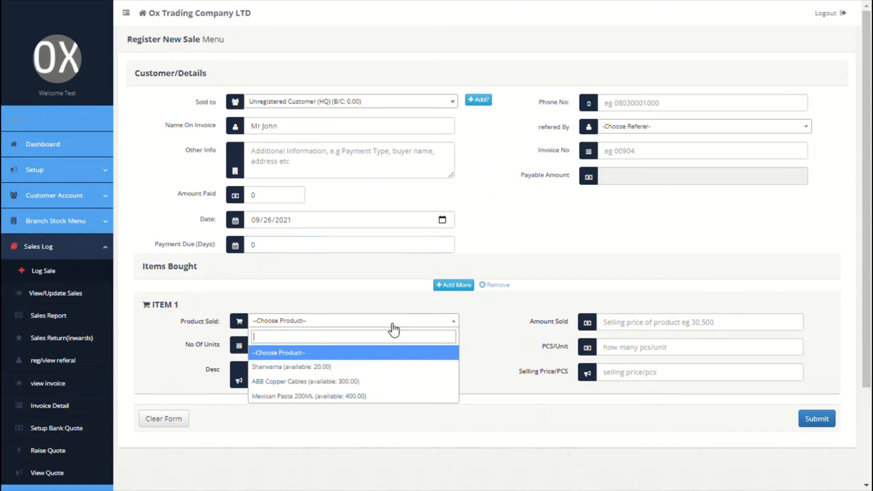
Add 7 units of Sharwama as the first sale item
click(314, 367)
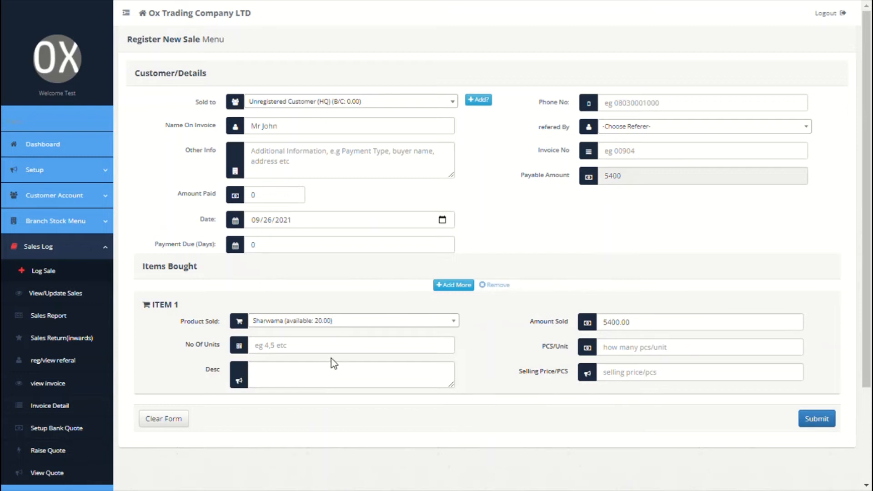
click(345, 355)
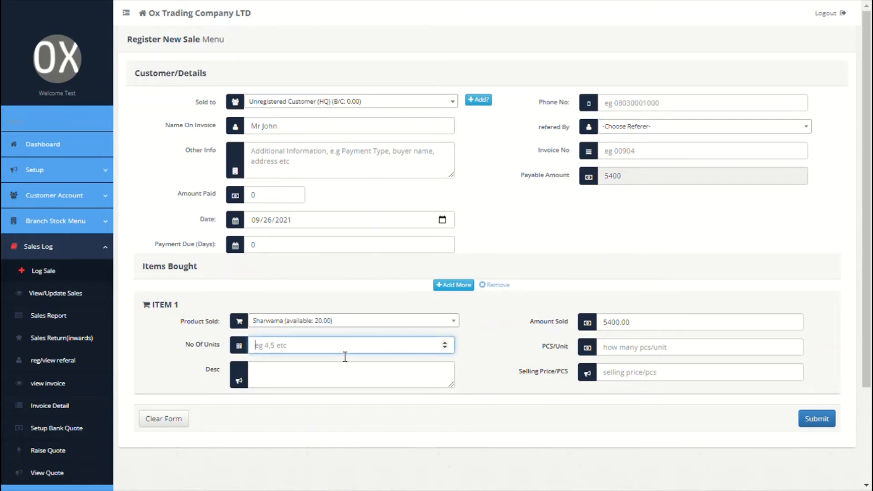
text(7)
click(344, 381)
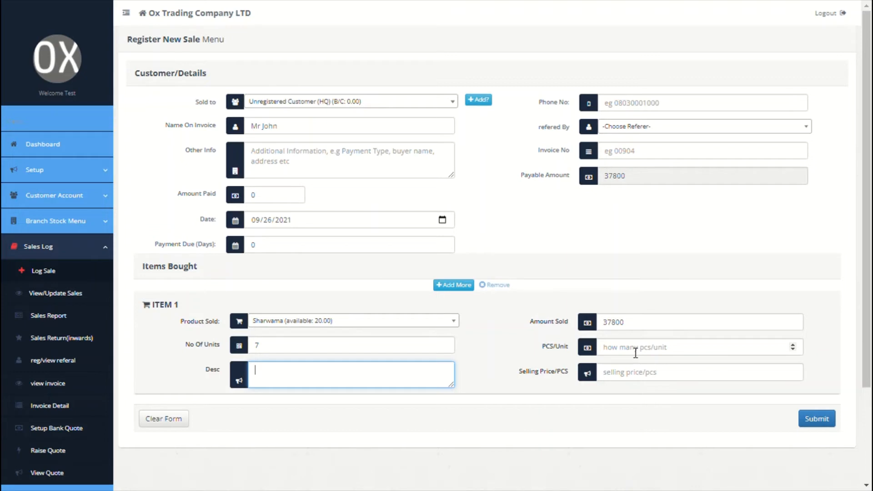
Add 20 units of ABB Copper Cables as the second item
click(461, 286)
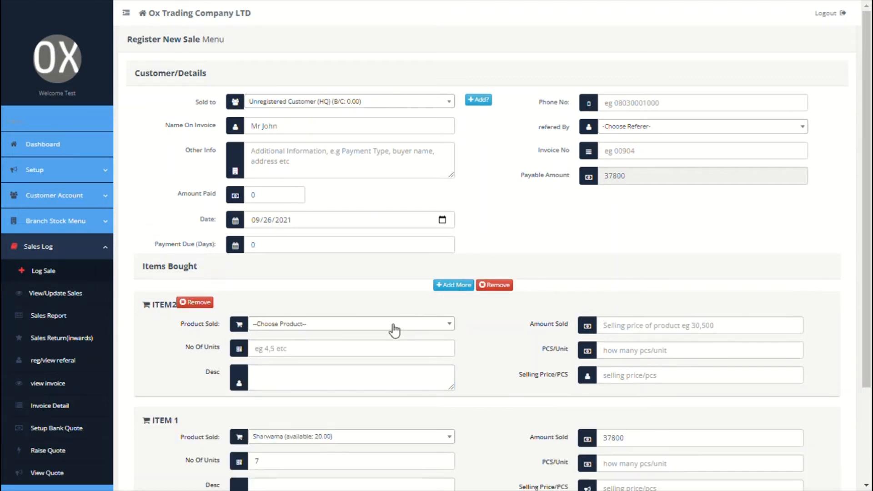
click(390, 324)
click(341, 365)
click(340, 356)
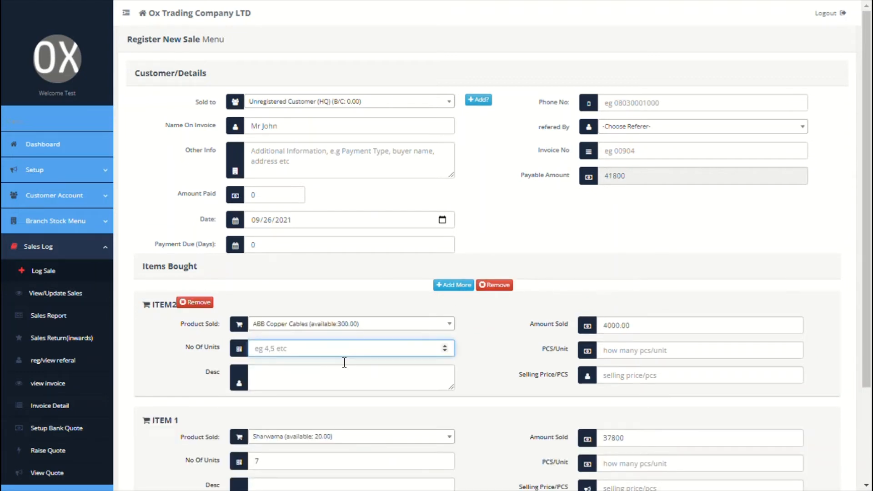
text(20)
click(497, 394)
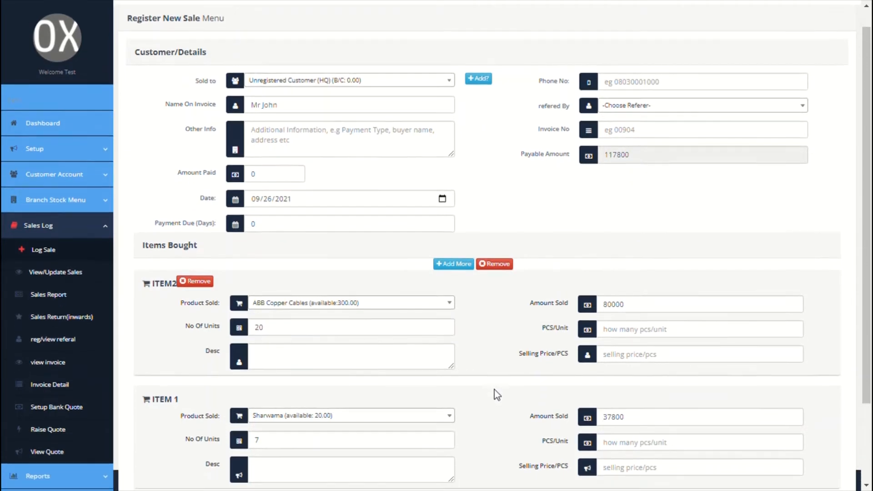
Set the cables' amount to 180000 and submit the sale totalling 217,800
scroll(494, 389, down, 1)
click(648, 294)
click(605, 293)
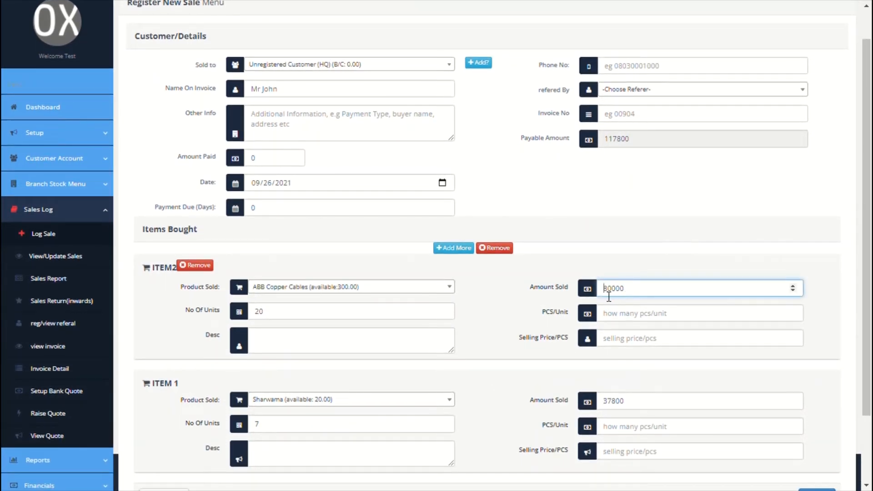
text(1)
click(674, 253)
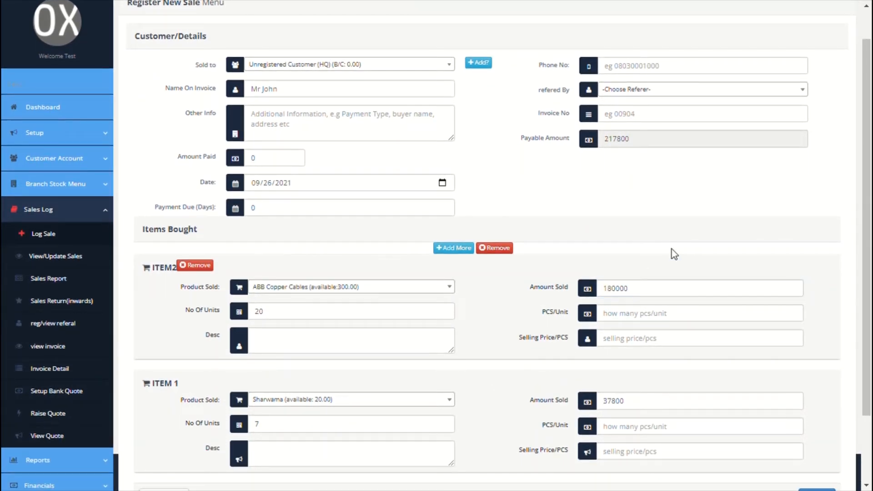
scroll(672, 250, down, 2)
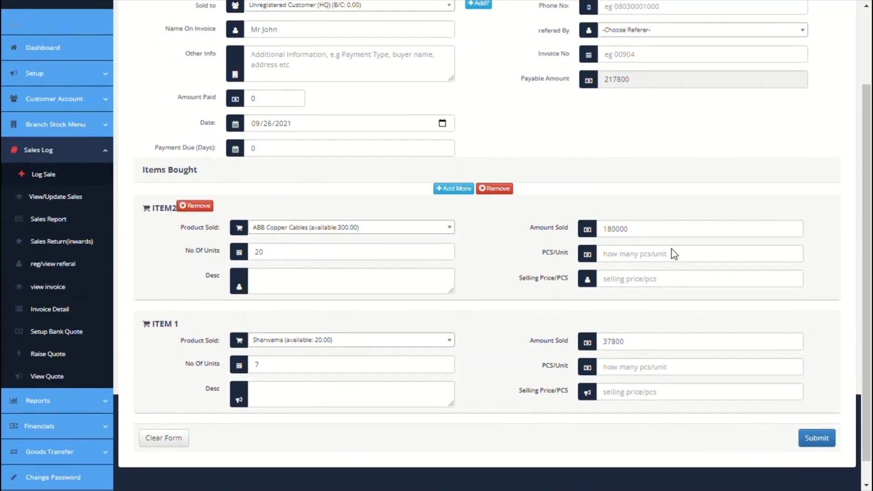
click(818, 419)
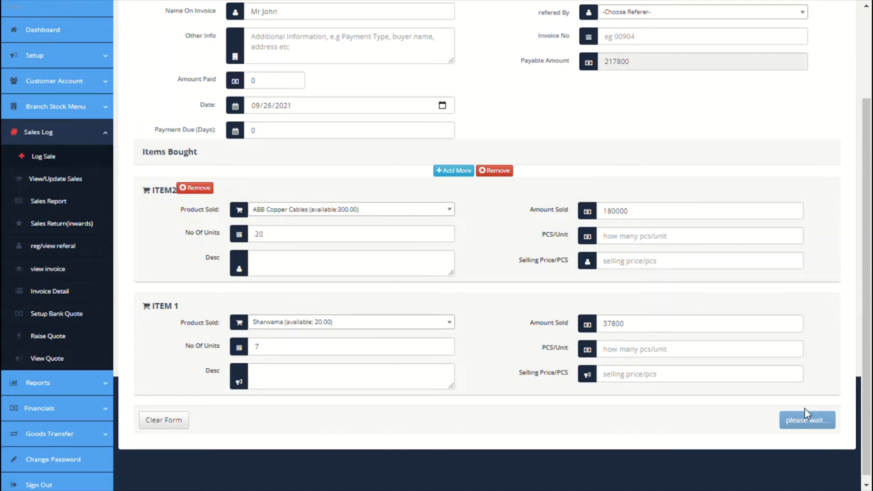
scroll(681, 310, up, 3)
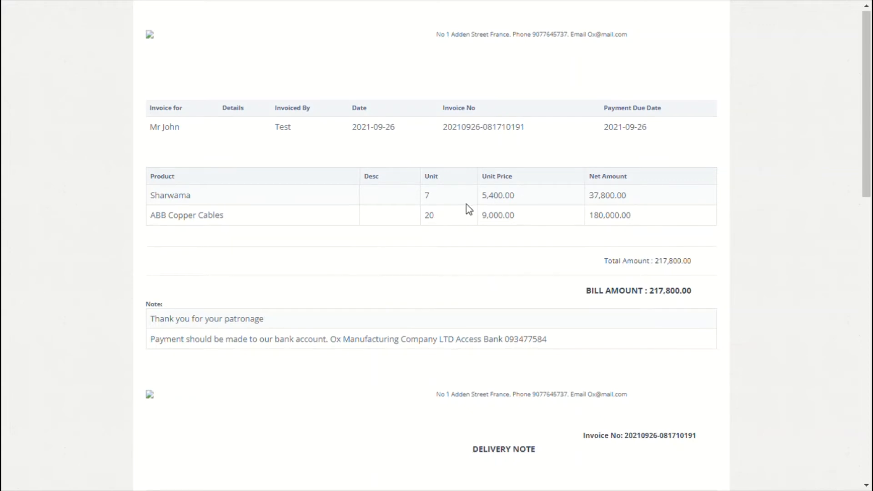
Scroll through the 217,800.00 invoice and delivery note, then close them
scroll(468, 208, down, 2)
scroll(468, 209, down, 1)
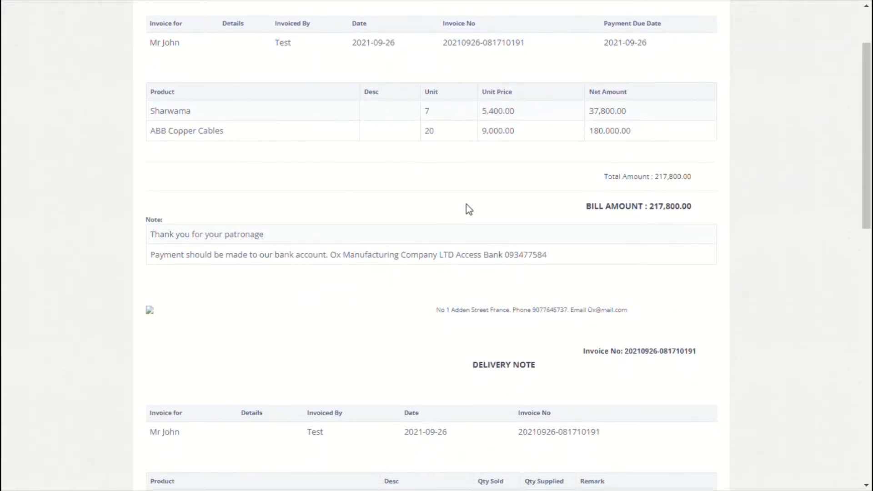
scroll(467, 206, down, 1)
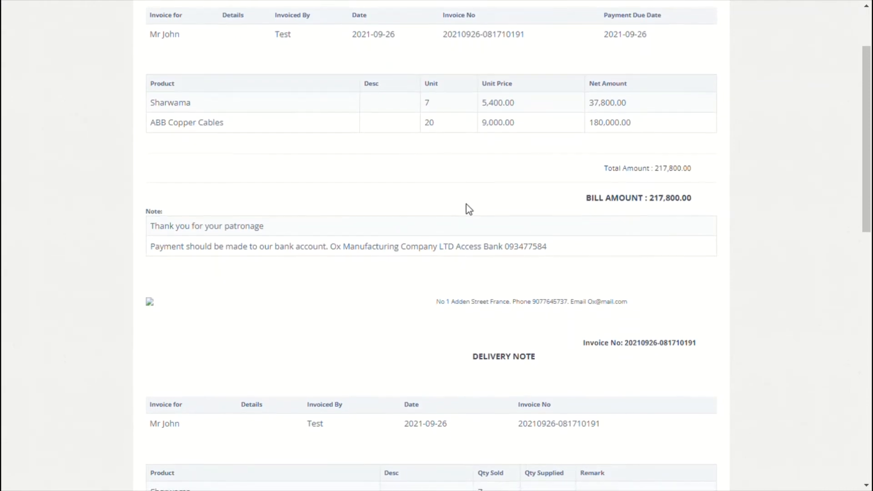
scroll(466, 205, down, 3)
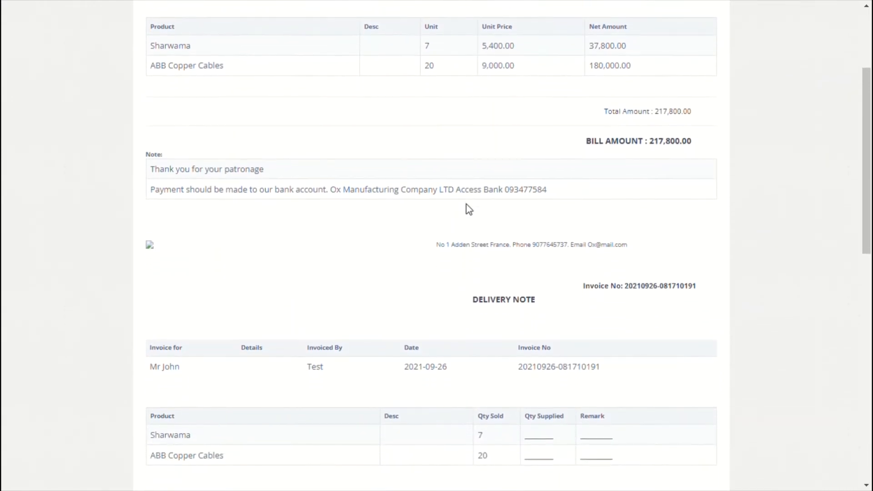
scroll(469, 209, down, 7)
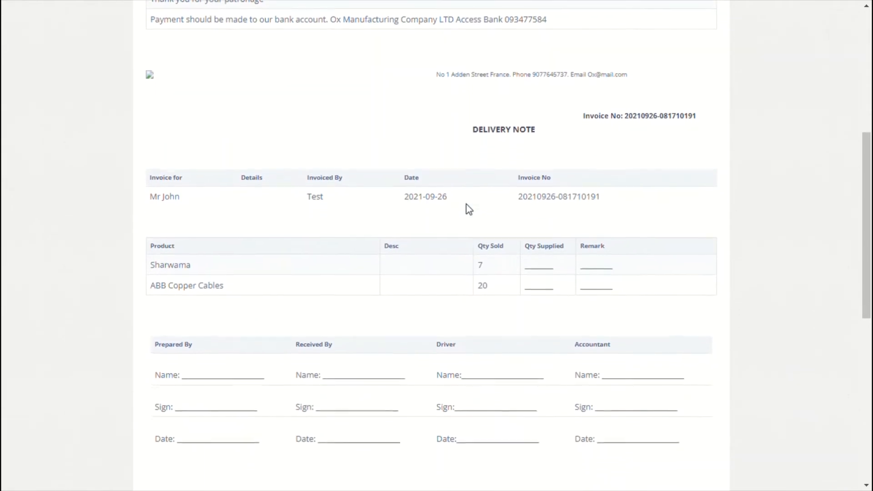
scroll(468, 209, down, 9)
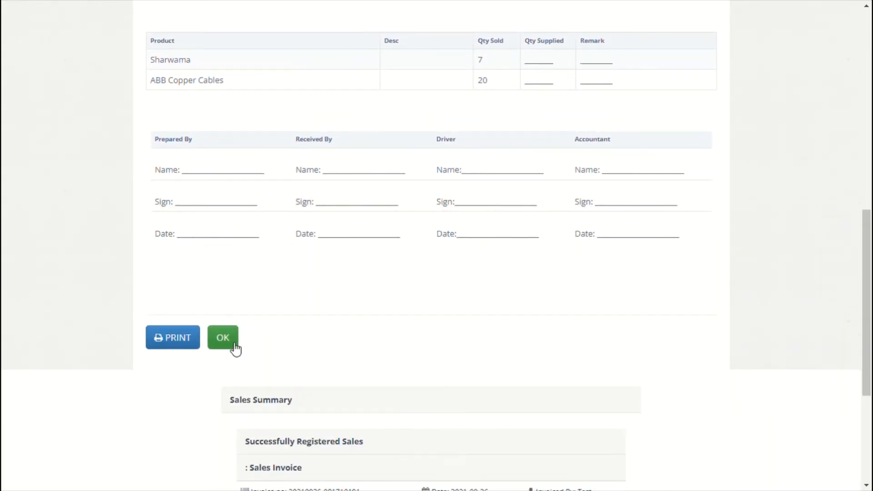
click(222, 338)
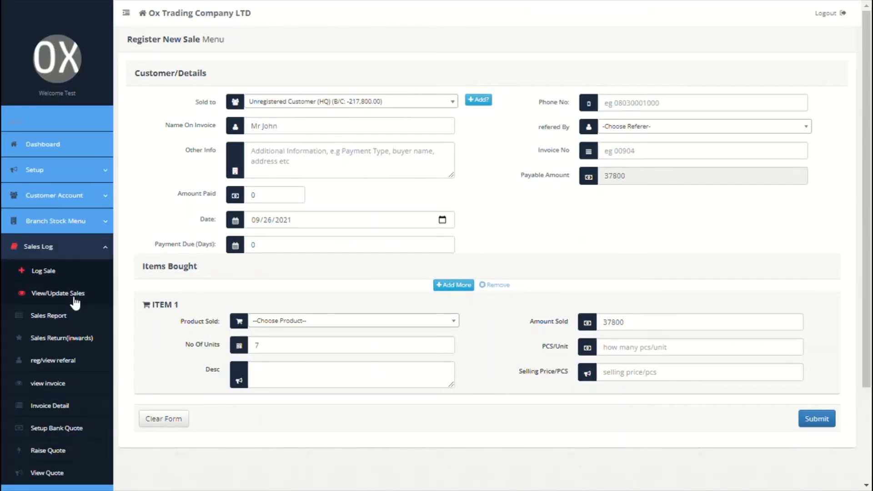
Open the ABB Copper Cables sale from View/Update Sales and copy its invoice number
click(75, 299)
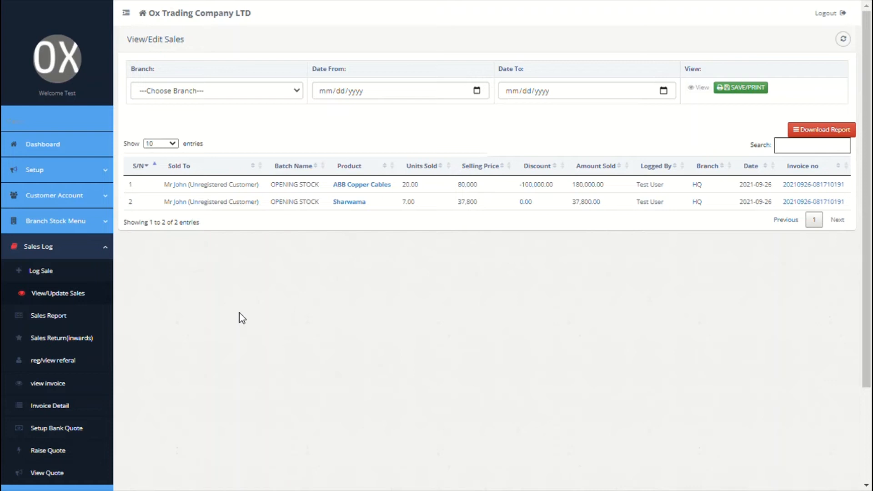
click(370, 189)
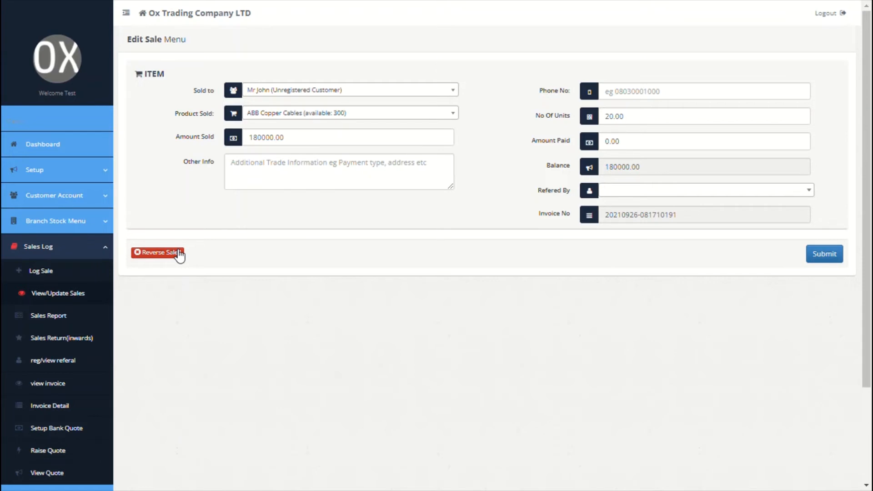
click(689, 219)
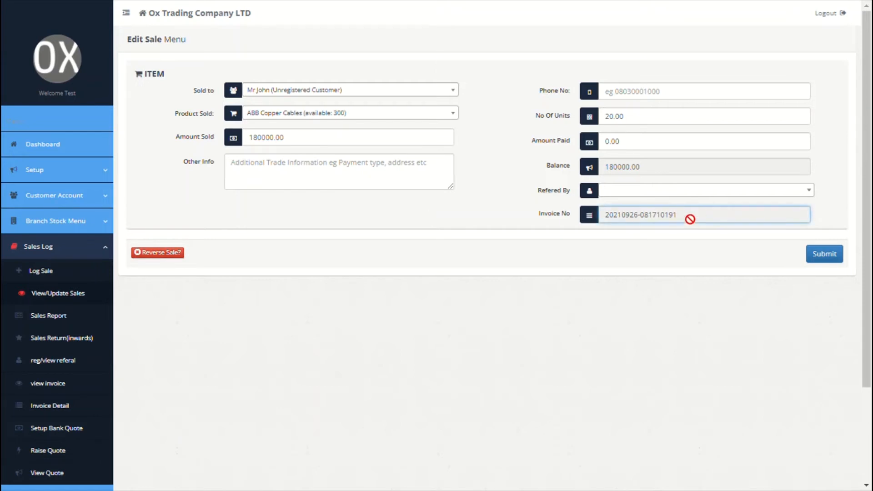
drag(690, 218, 606, 214)
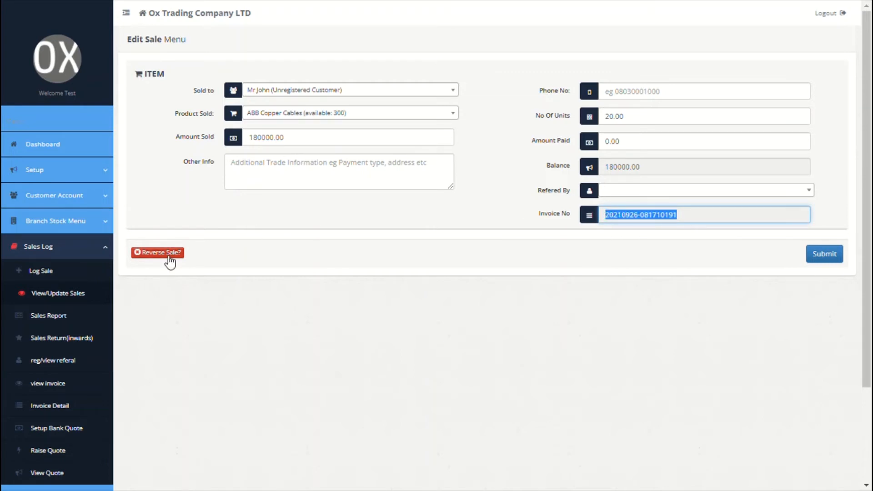
Trial-change the cables quantity to 10, then return to the sales list
click(621, 124)
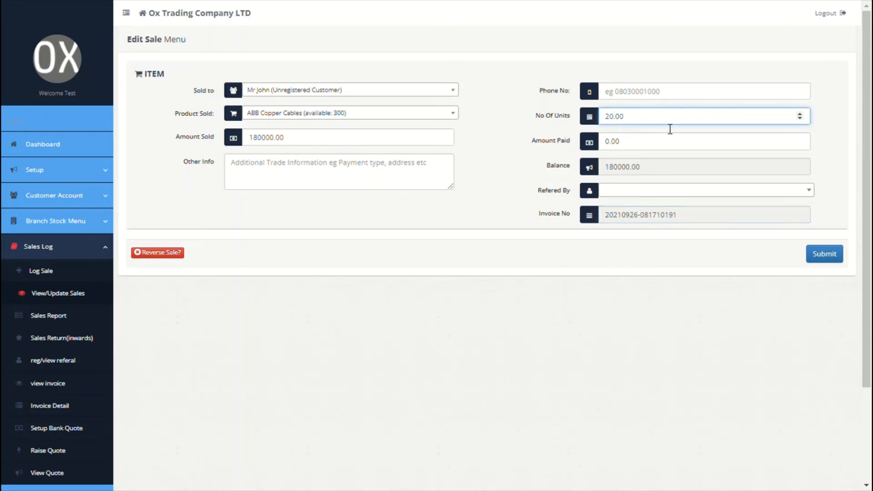
key(BackSpace)
key(BackSpace)
text(10)
click(657, 123)
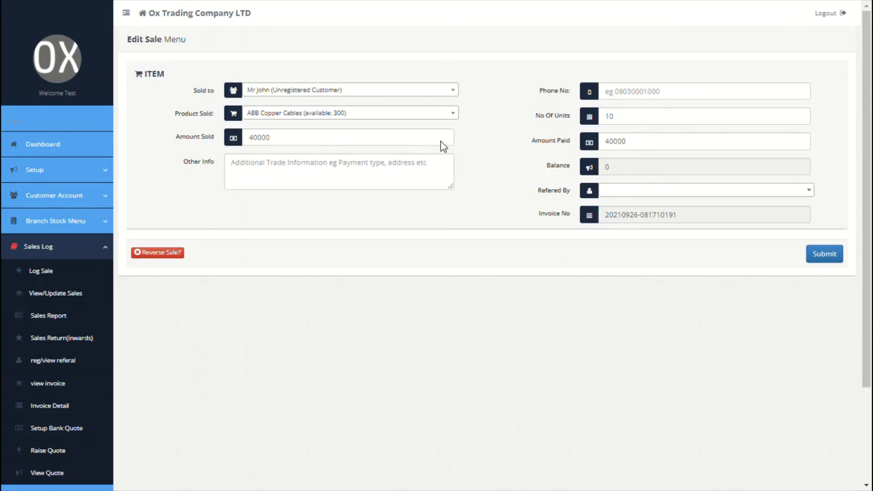
click(58, 296)
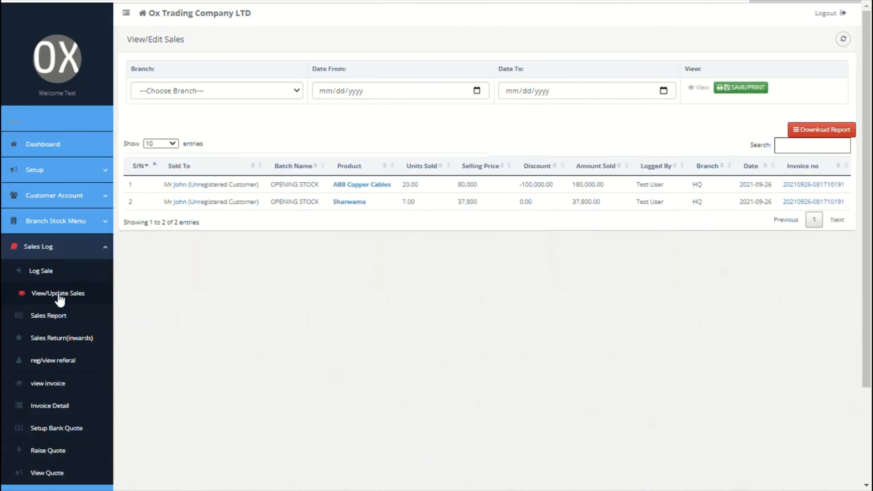
scroll(59, 300, down, 1)
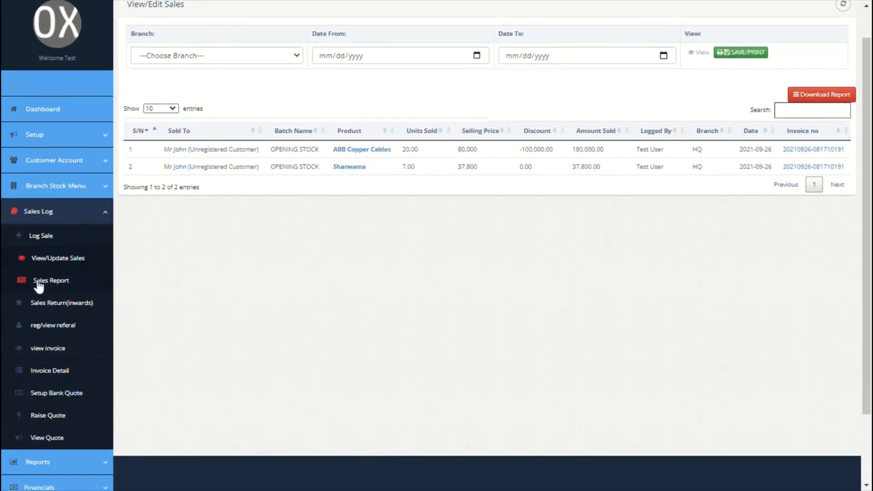
Review the sales report and the invoice of the reported sale
click(63, 282)
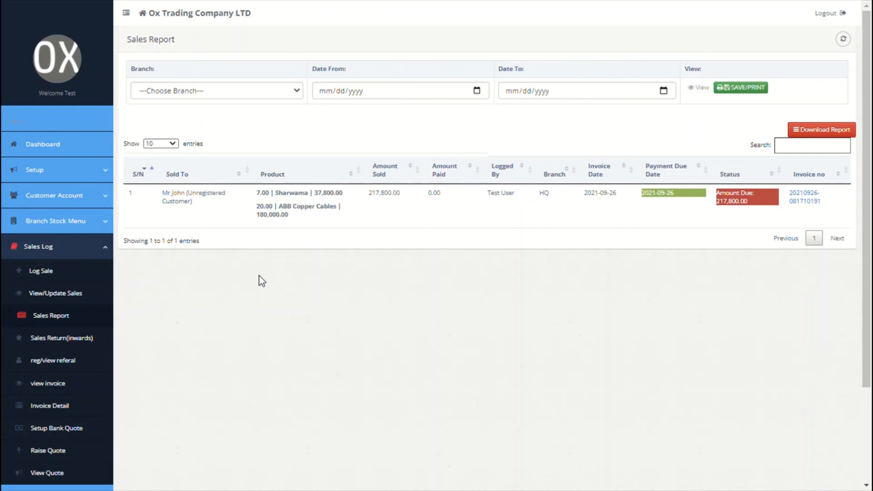
scroll(262, 280, down, 1)
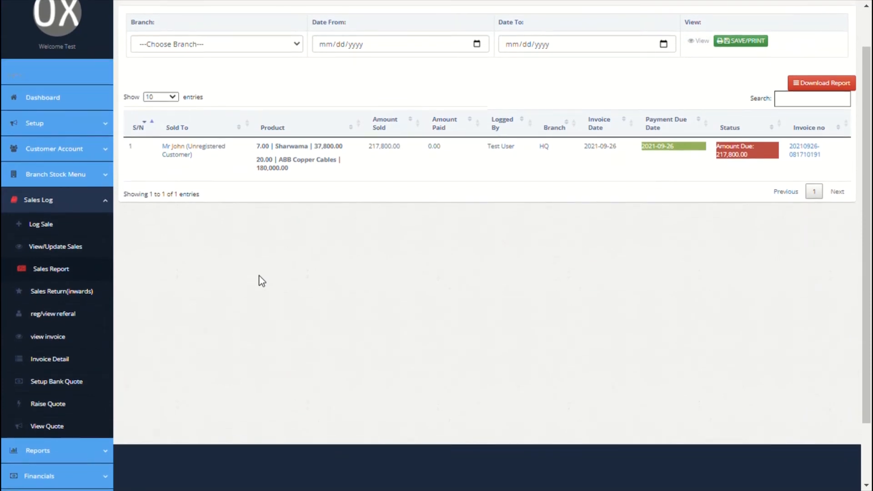
scroll(262, 280, up, 1)
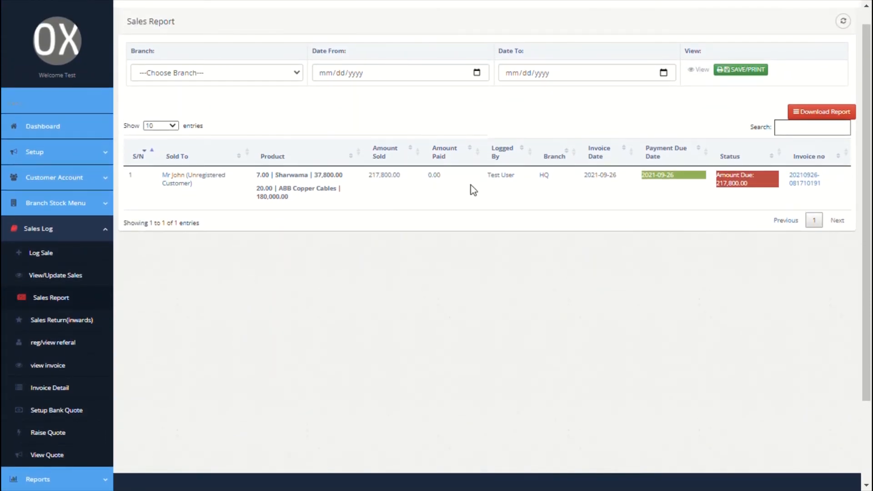
click(804, 180)
scroll(582, 296, down, 8)
scroll(583, 296, up, 7)
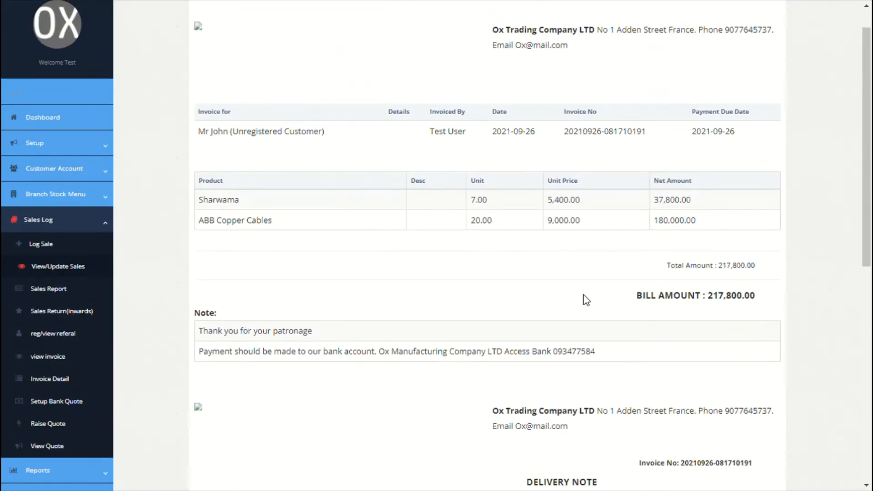
scroll(582, 296, down, 9)
scroll(590, 301, up, 5)
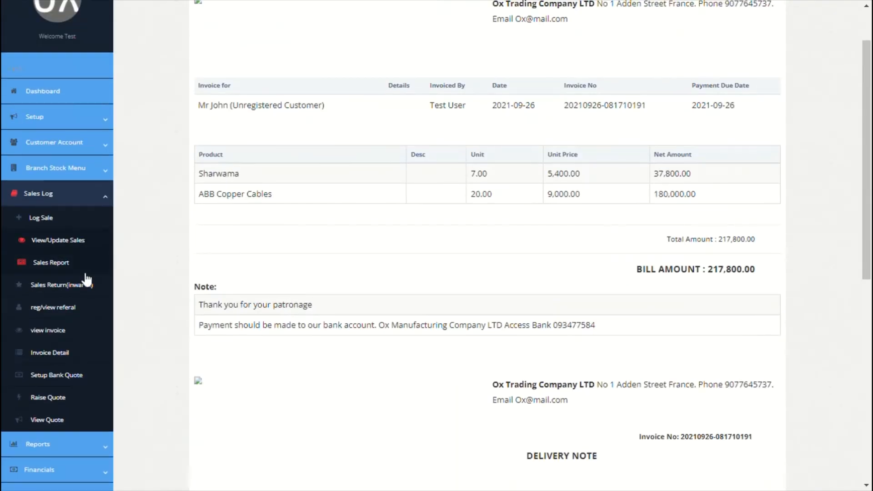
Check the empty Sales Return (inwards) tracker, then open the referral registration page
click(59, 288)
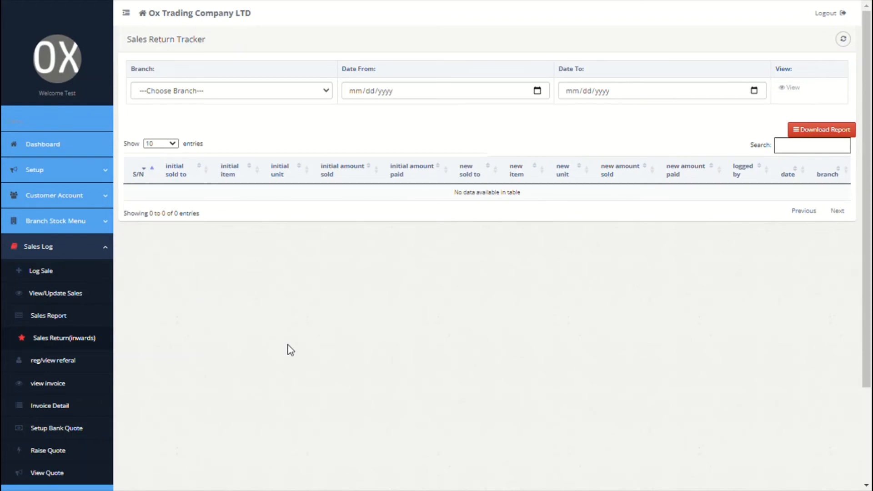
scroll(289, 349, down, 3)
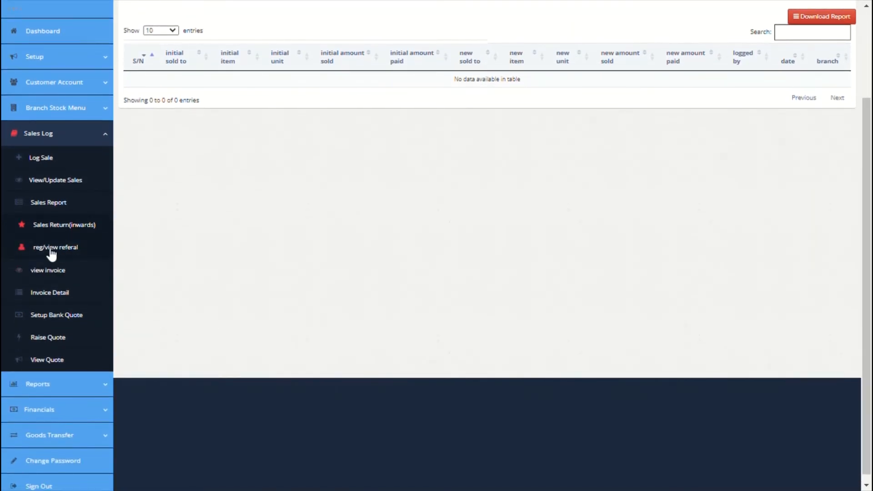
click(51, 250)
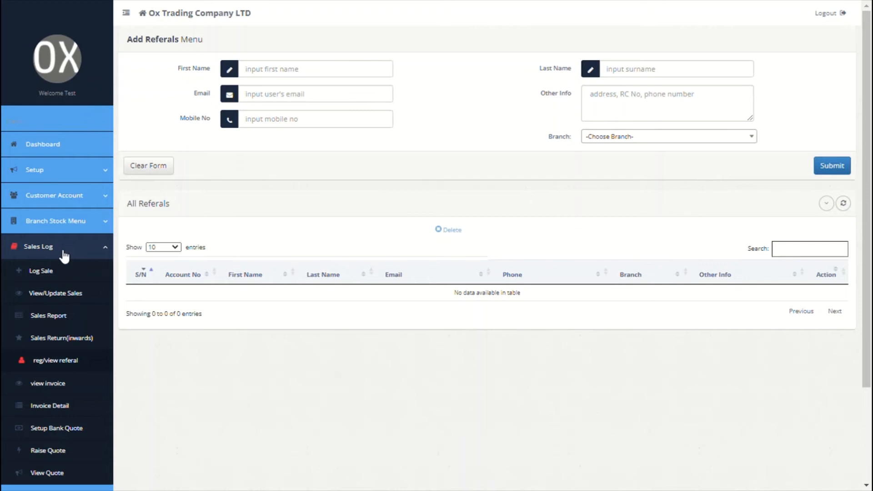
scroll(64, 255, down, 3)
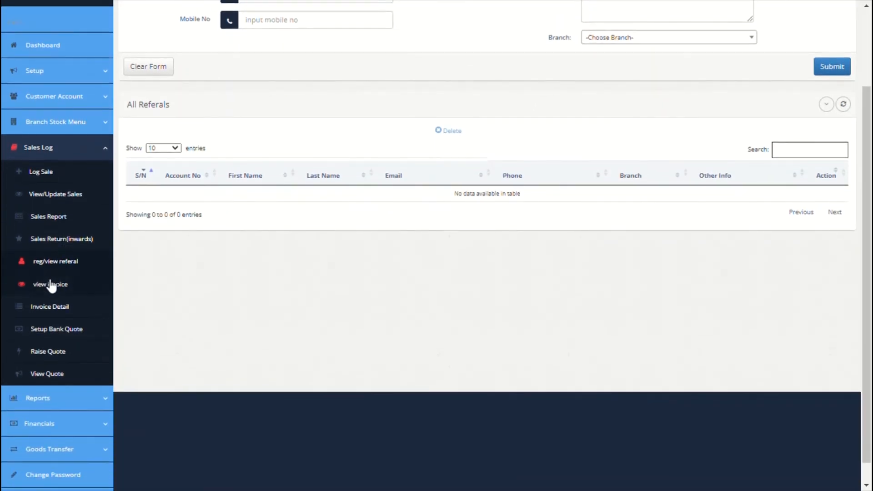
Look up the copied invoice number on the invoice lookup page
click(58, 294)
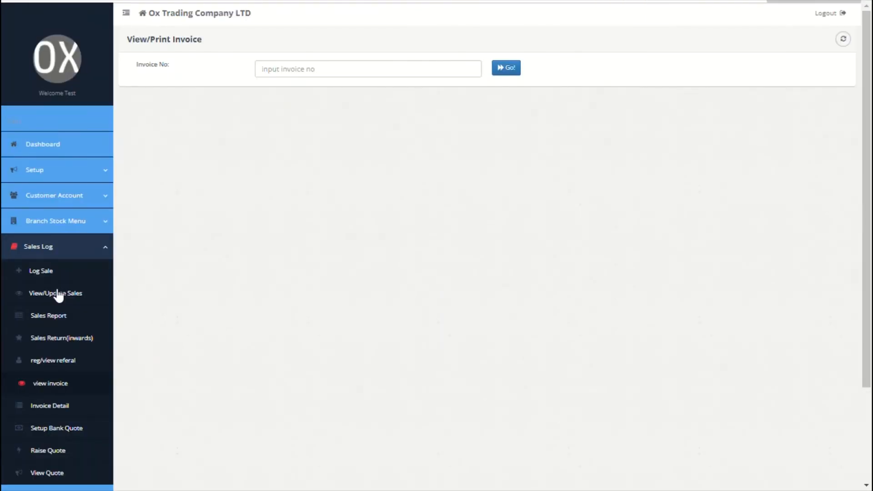
click(344, 77)
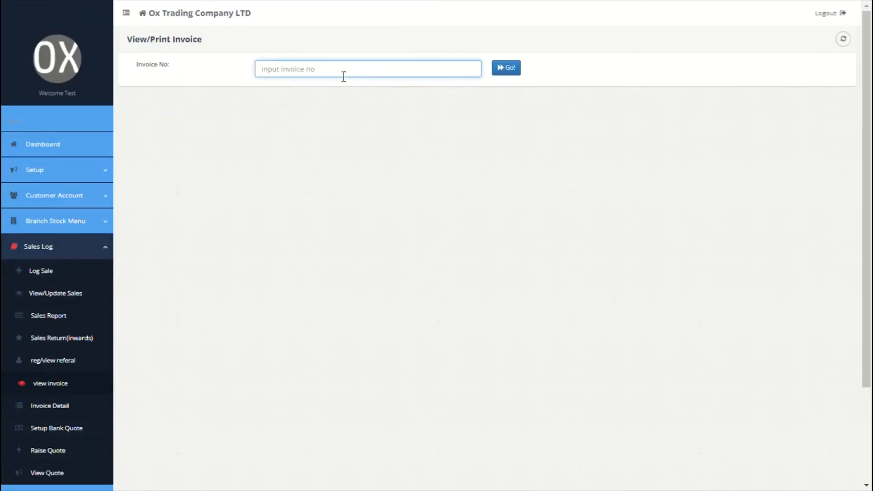
key(ctrl+v)
click(512, 72)
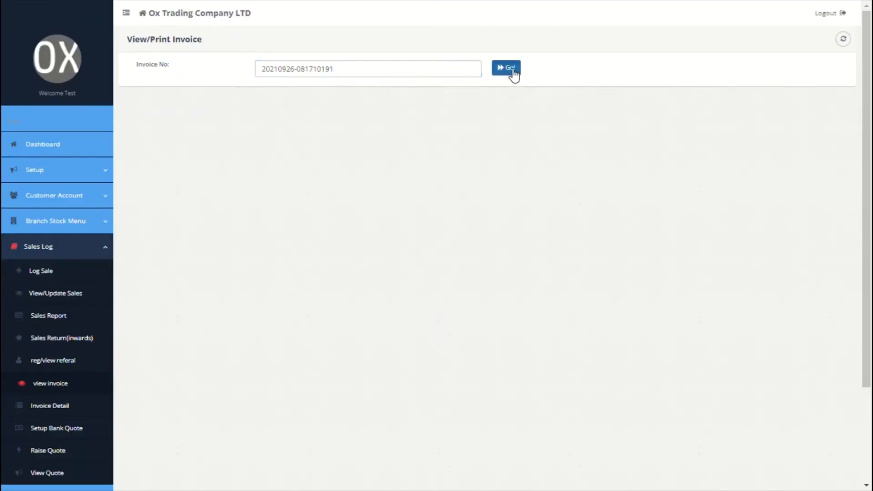
scroll(348, 229, down, 2)
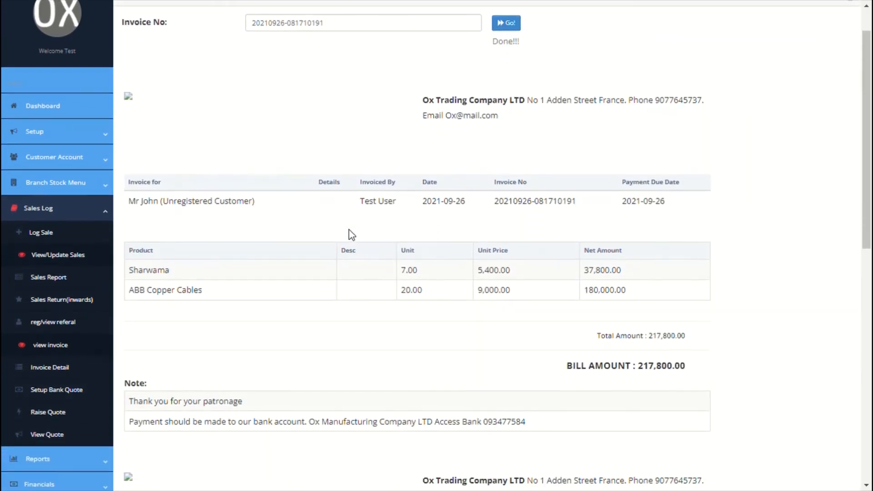
scroll(348, 229, down, 1)
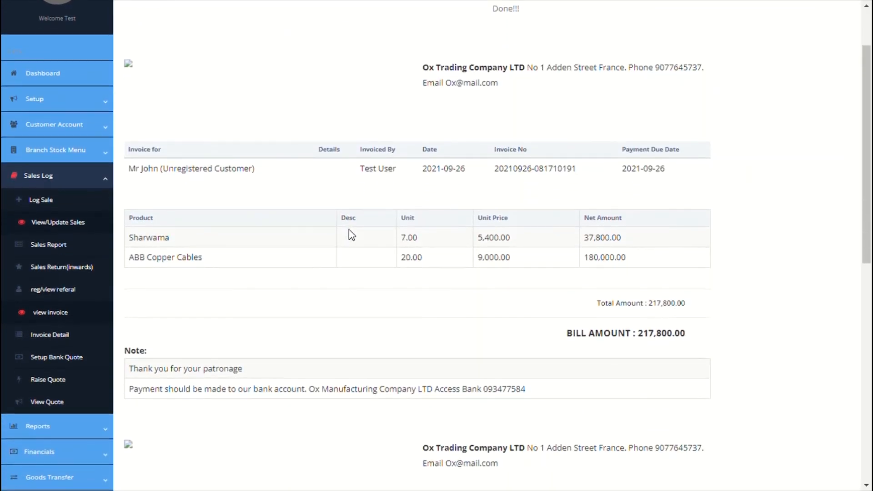
Open Invoice Detail and start editing the bank payment instruction note
click(49, 336)
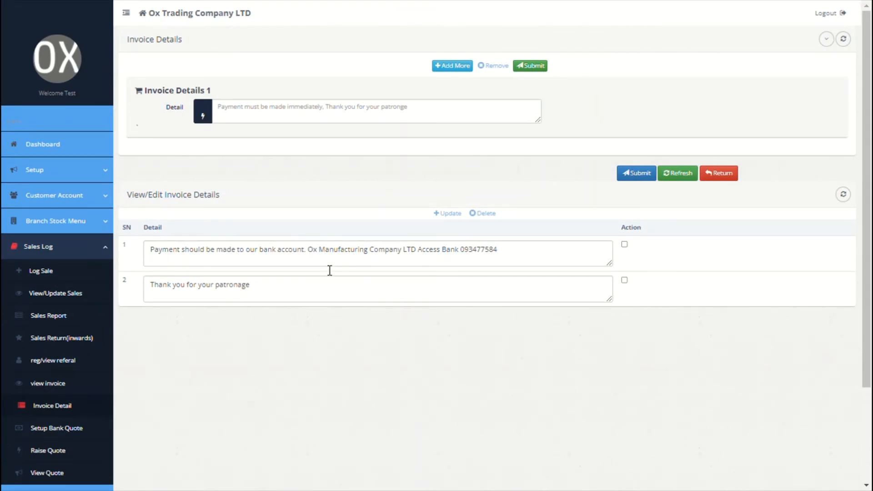
click(330, 271)
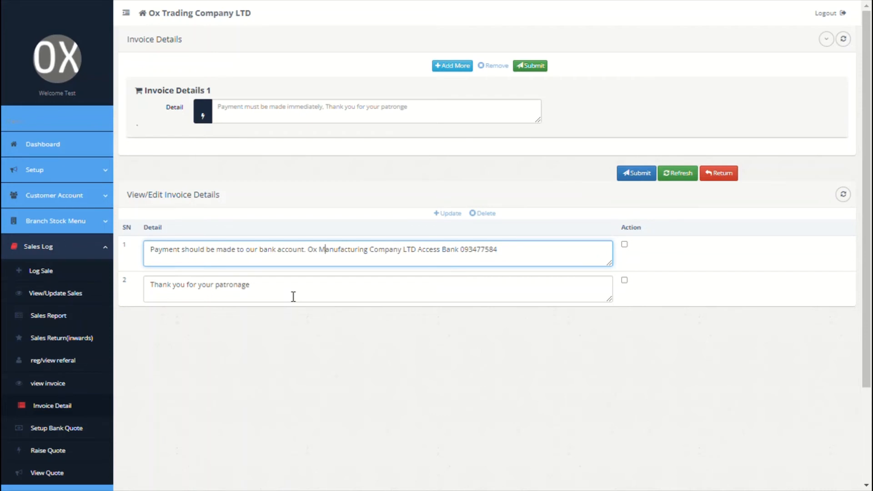
scroll(293, 296, down, 1)
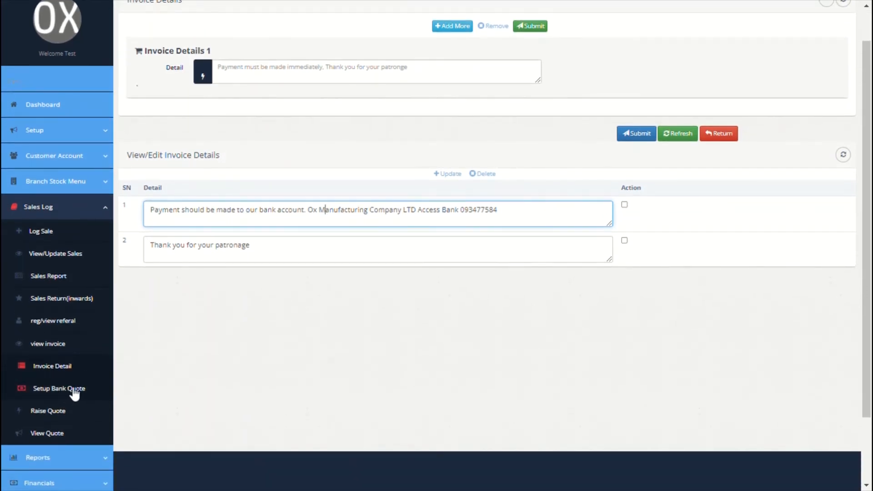
Enter account name Ox Trading Company LTD, bank GTBank and the bank account number
click(64, 390)
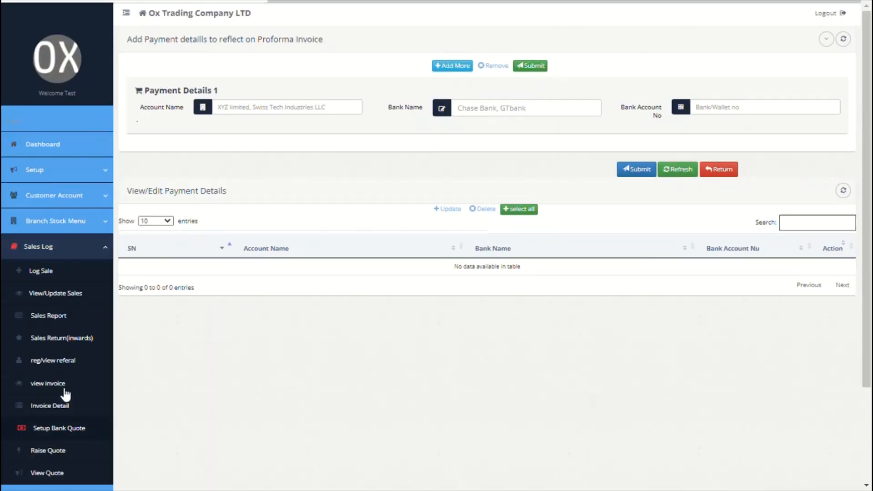
scroll(298, 301, down, 3)
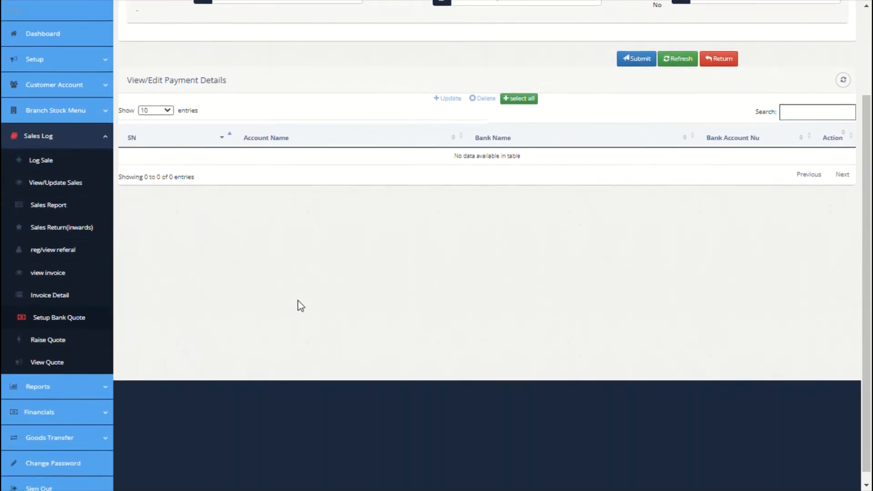
scroll(298, 301, up, 2)
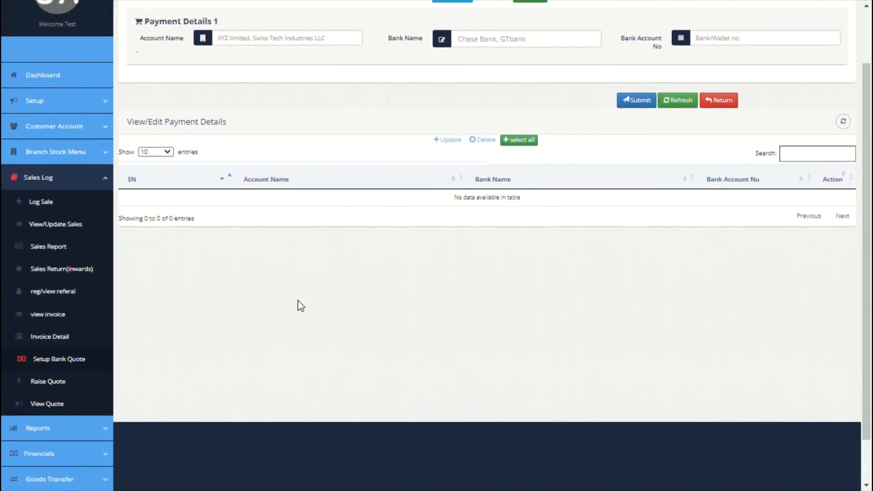
scroll(261, 116, up, 1)
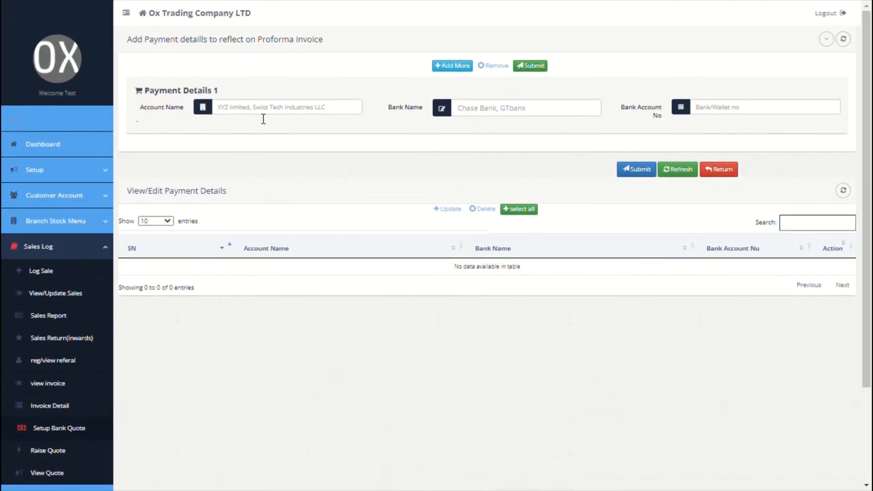
click(257, 113)
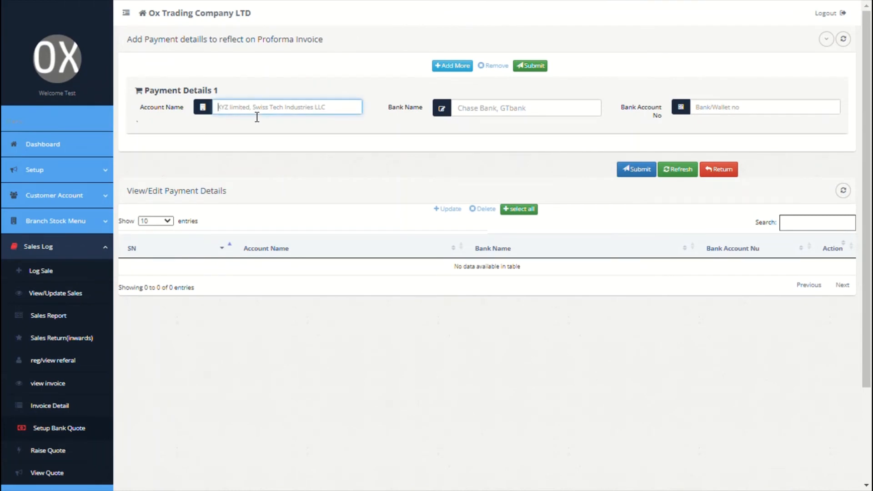
text(Ox Trading Company LTD)
click(489, 120)
text(GTBank)
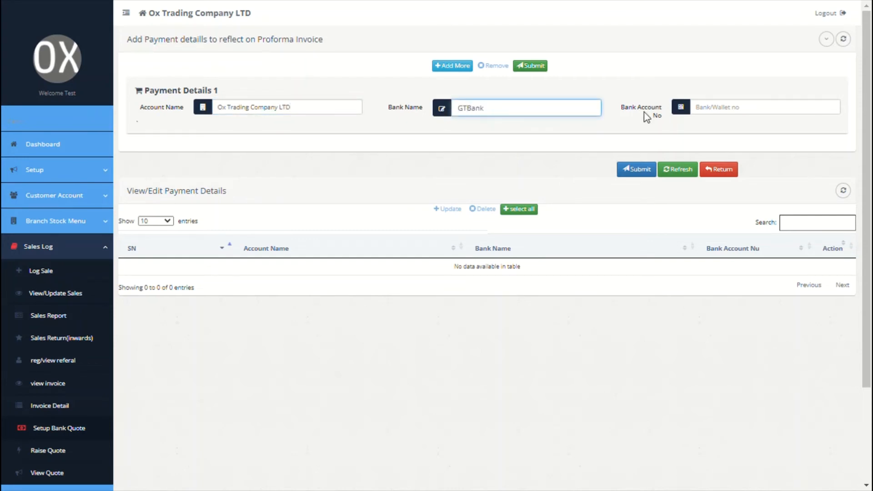
click(727, 112)
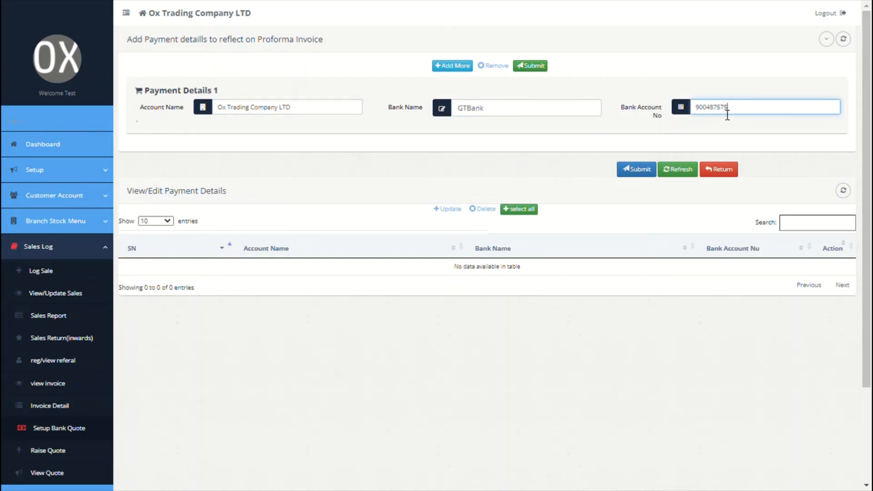
Submit the GTBank payment details, confirm the update, and start raising a quote
click(645, 169)
click(626, 231)
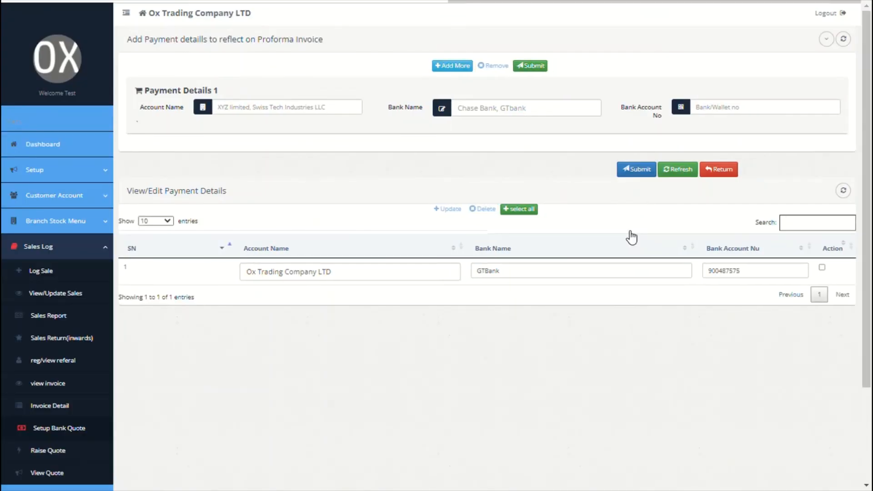
scroll(398, 278, down, 3)
click(51, 384)
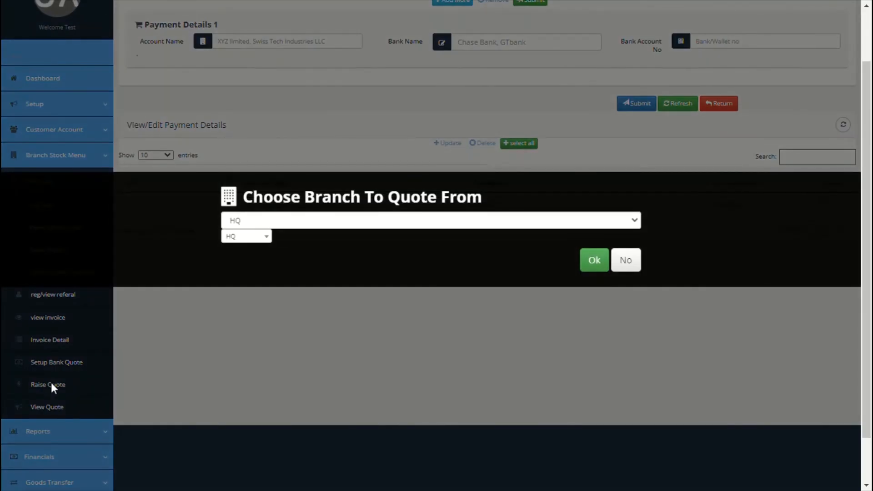
Quote from HQ to Ox Accounting LLC for 30 units of ABB Copper Cables
click(592, 261)
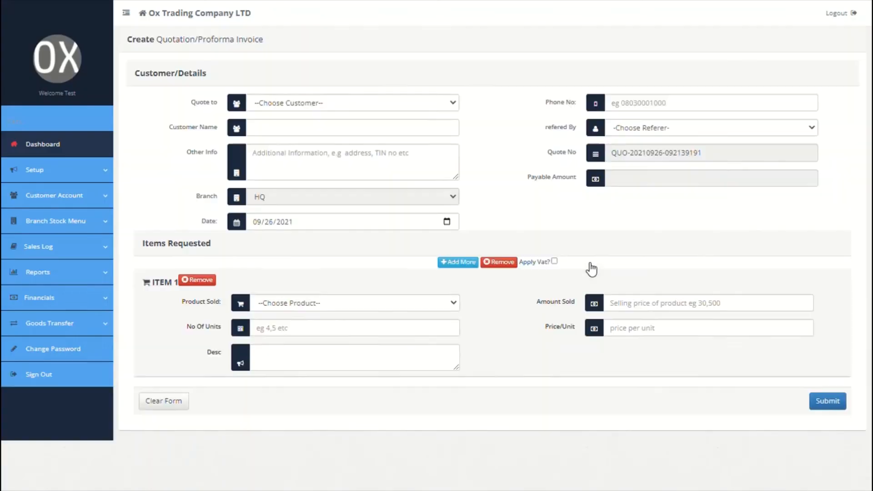
click(450, 103)
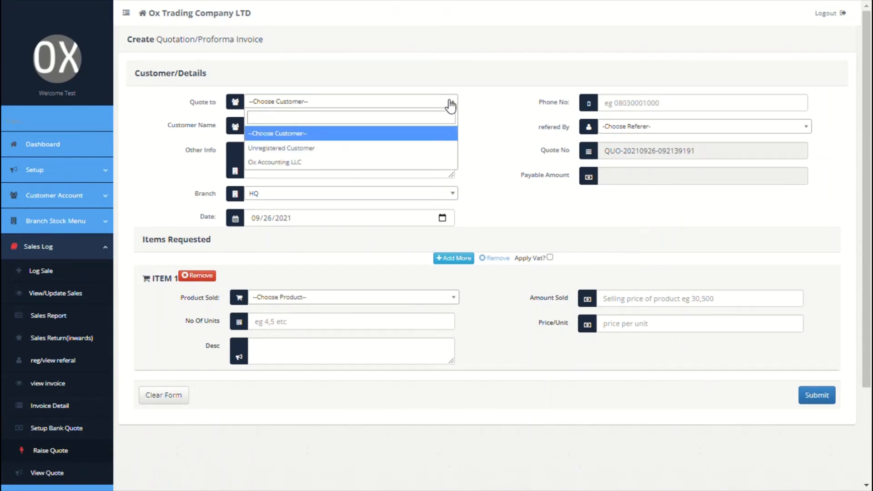
click(344, 163)
scroll(346, 162, down, 1)
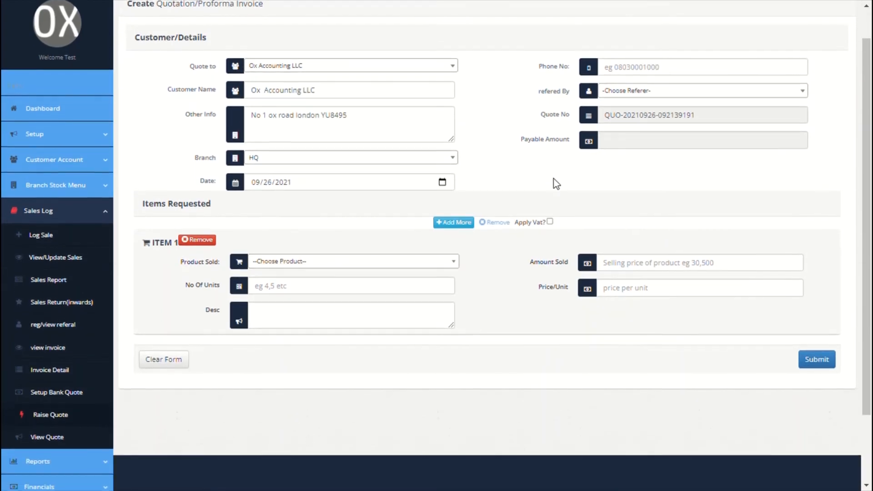
click(421, 259)
click(328, 320)
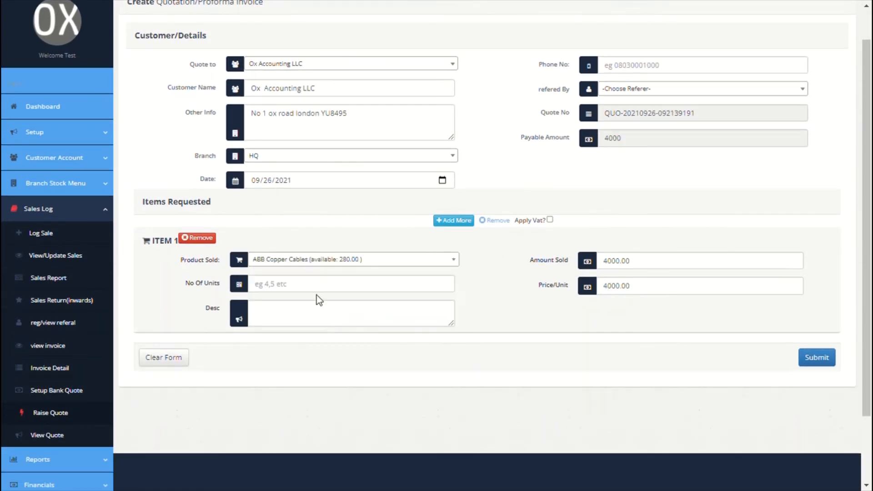
click(322, 284)
text(30)
click(493, 284)
Submit the quote, select the Pay To details in the proforma preview, then close it
click(817, 358)
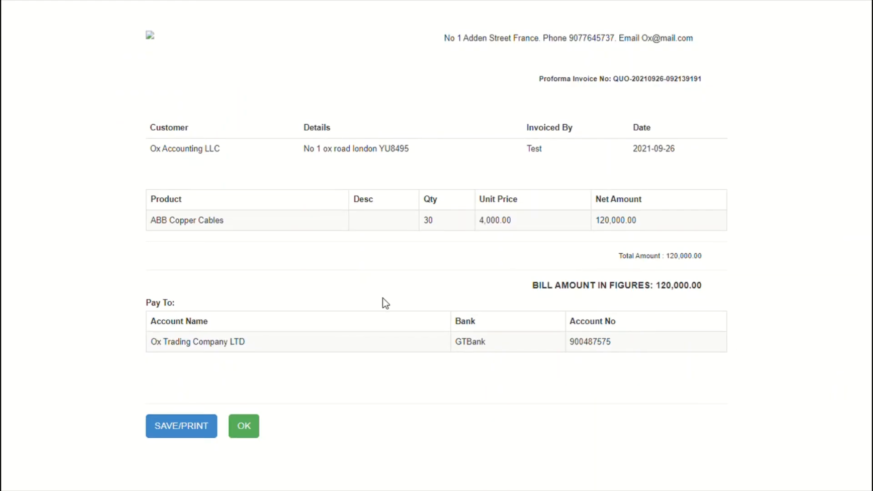
triple_click(146, 302)
drag(145, 330, 660, 355)
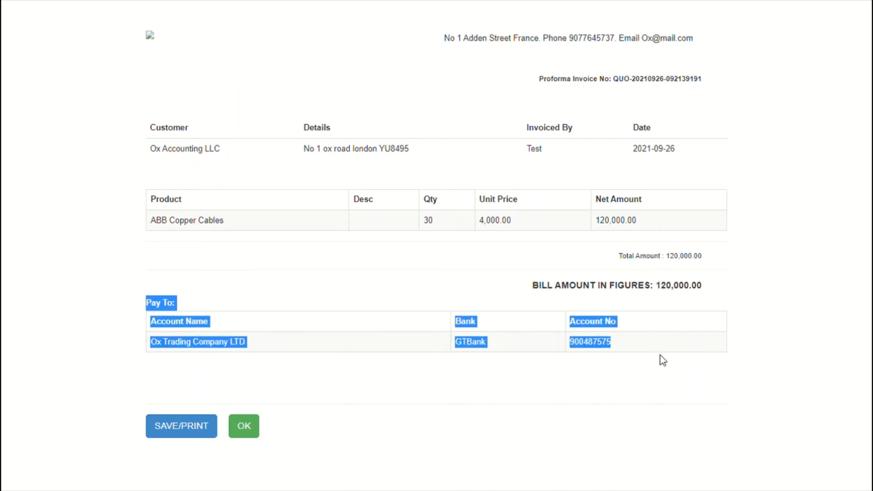
click(249, 430)
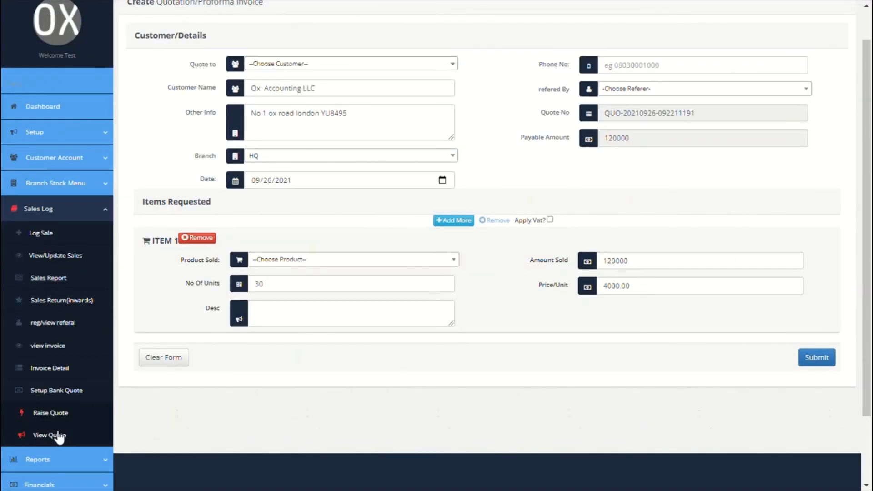
From View Quote, post the Ox Accounting LLC quote as a sale
click(59, 435)
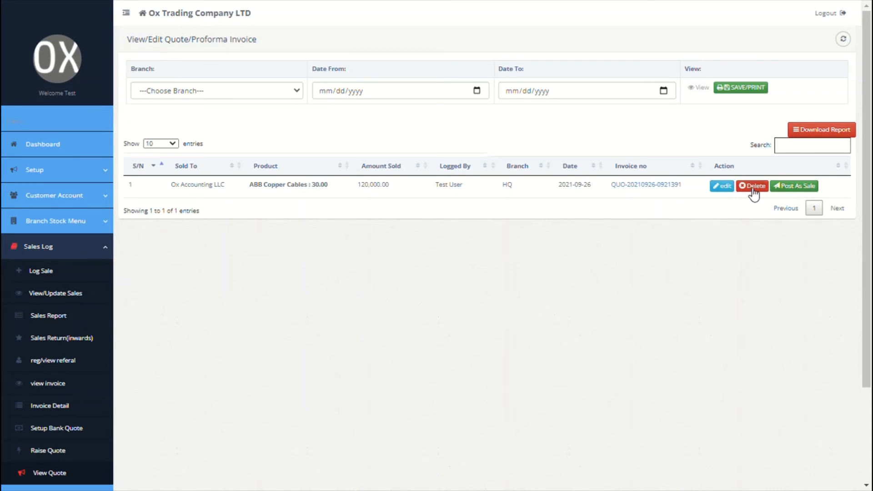
click(802, 188)
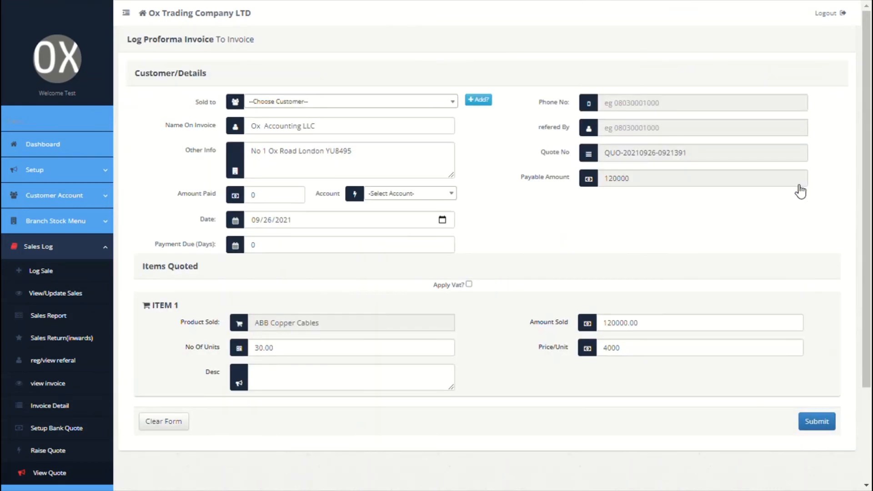
Go to Reports > General Report to open the Trade Statistics page
scroll(800, 191, down, 1)
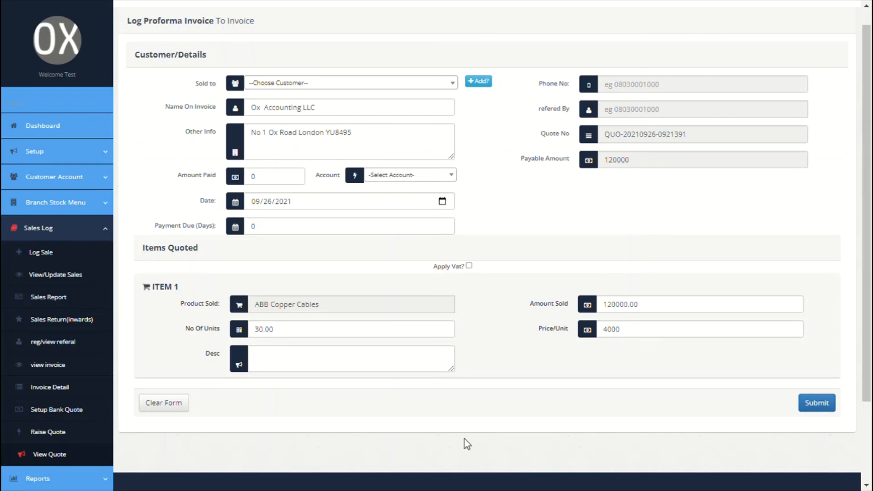
scroll(466, 443, down, 2)
click(78, 386)
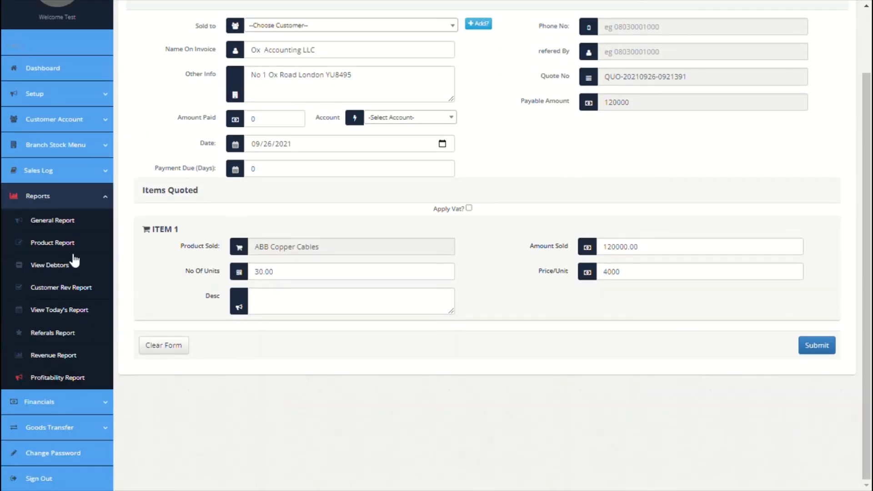
click(65, 226)
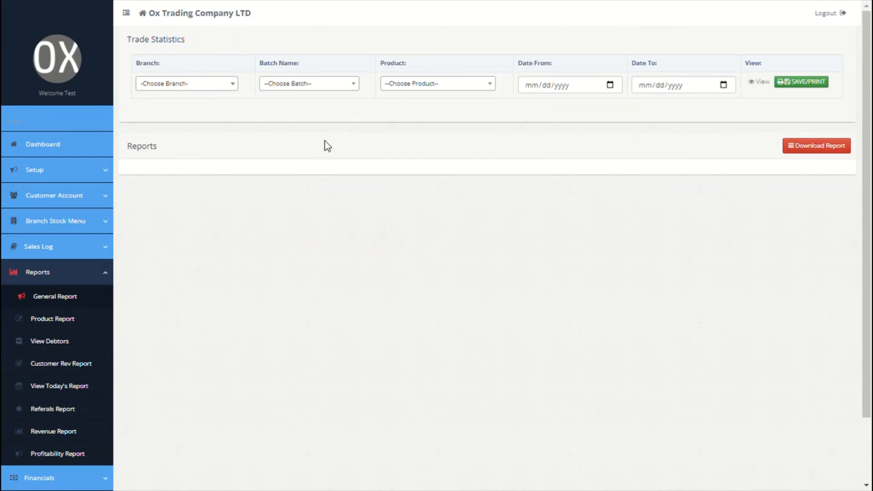
Filter the general report to Mexican Pasta 200ML, OPENING STOCK batch, HQ branch
click(461, 87)
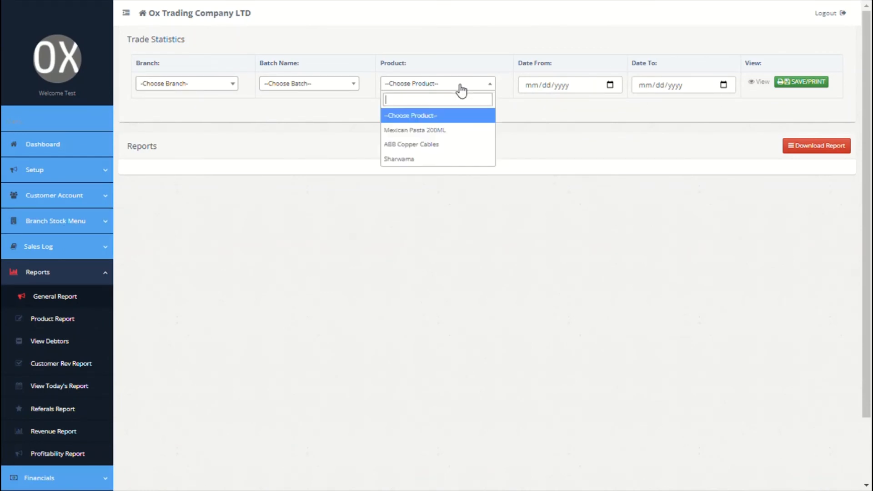
click(414, 130)
click(343, 91)
click(286, 129)
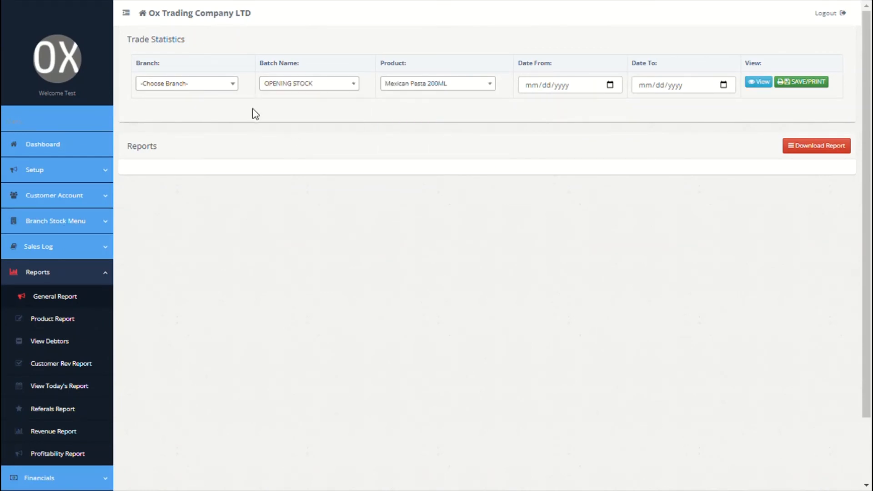
click(214, 84)
click(181, 132)
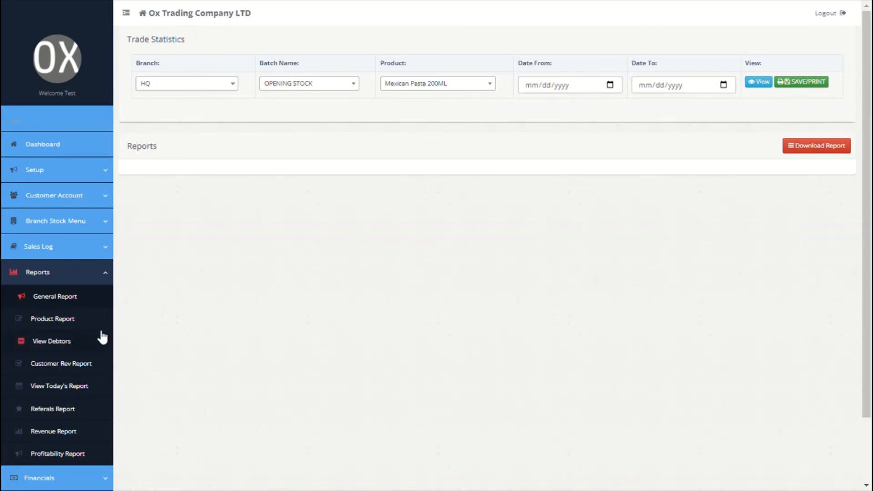
Open the product profitability report and generate it for HQ
click(72, 326)
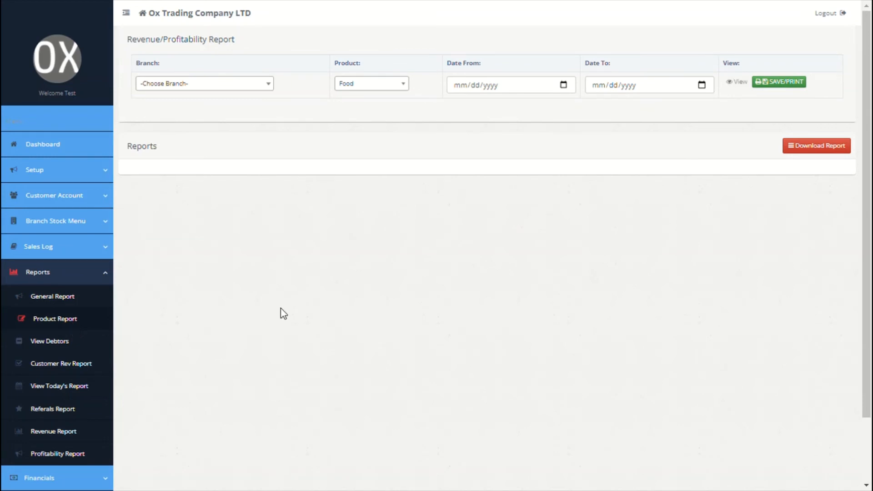
scroll(284, 313, down, 1)
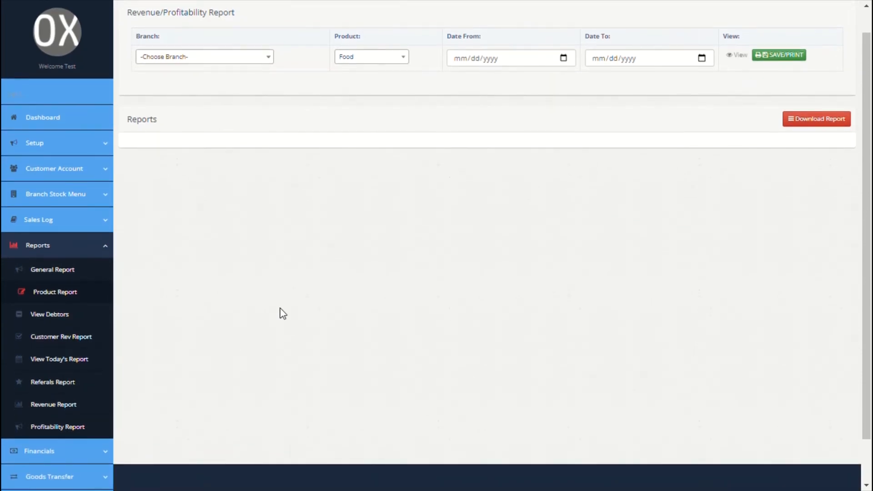
scroll(283, 313, up, 1)
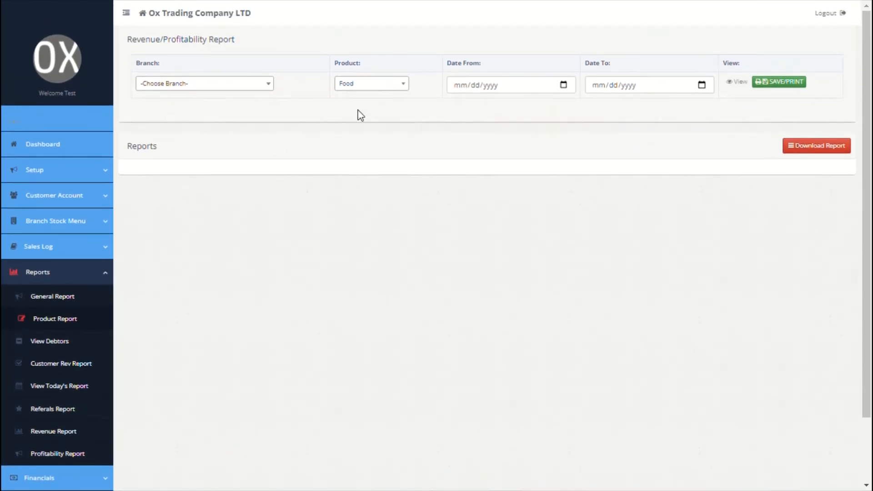
scroll(454, 115, down, 1)
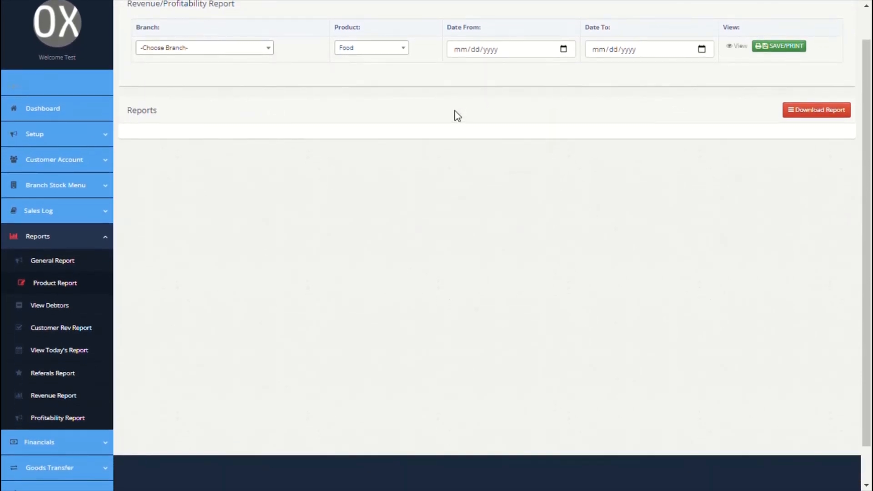
click(260, 51)
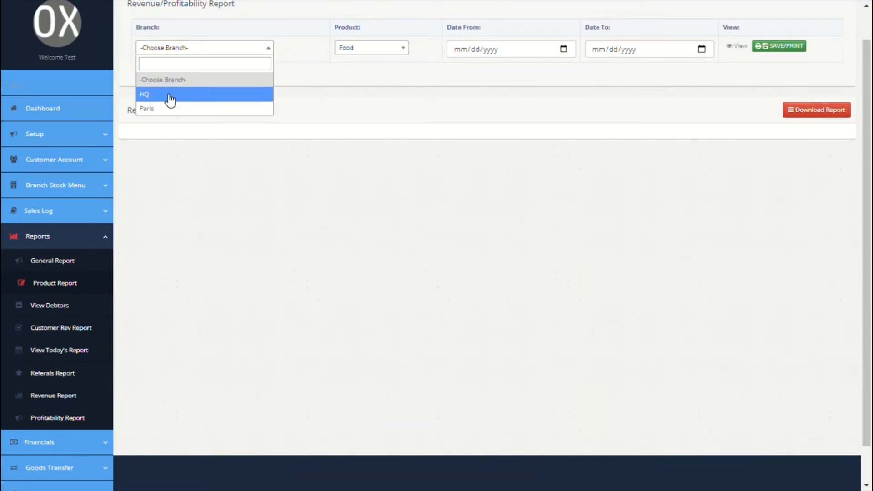
click(172, 96)
click(746, 47)
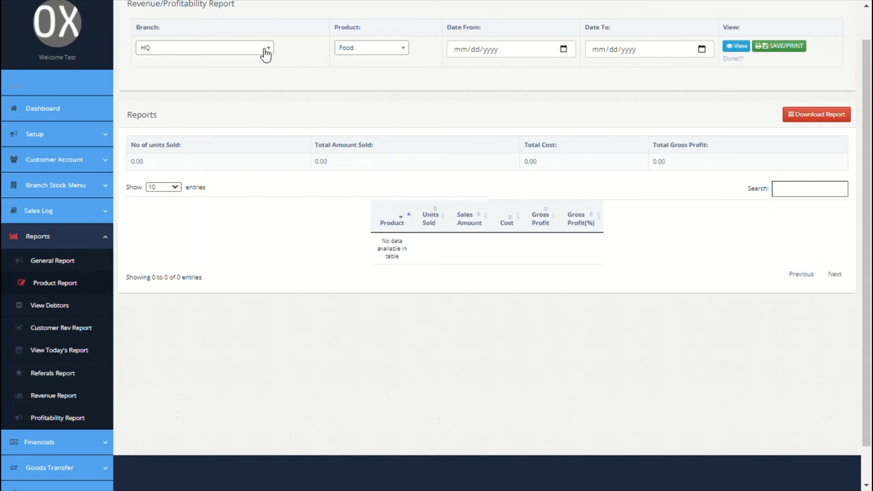
Load the HQ sales report for Cables, then go to the Revenue Report
click(401, 51)
click(364, 107)
click(735, 46)
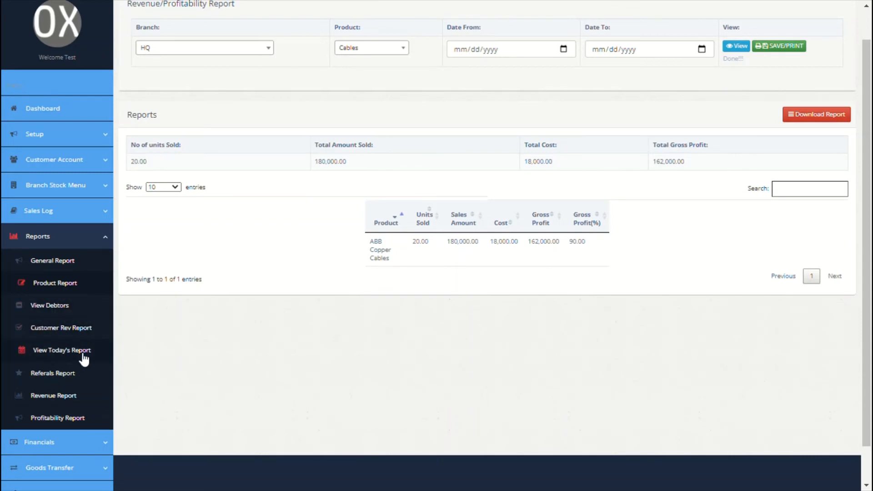
click(49, 401)
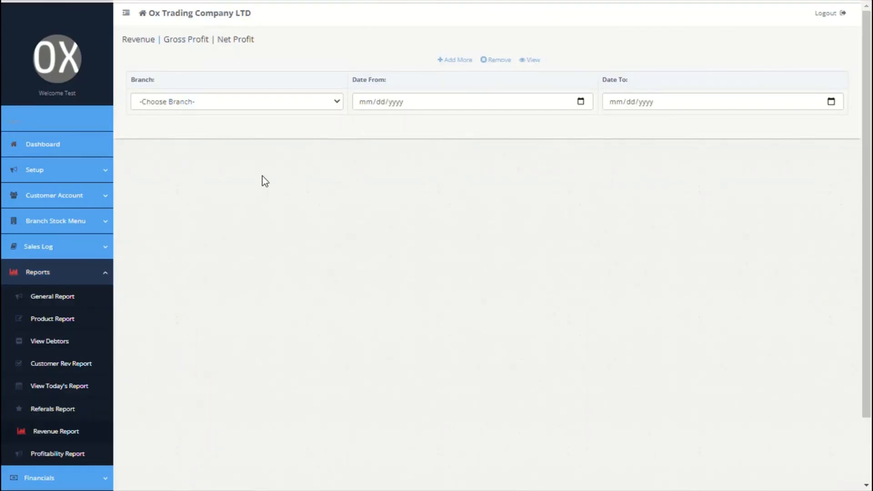
Show HQ's till-date figures: 217,800.00 revenue and 198,050.00 net profit
click(338, 105)
click(266, 143)
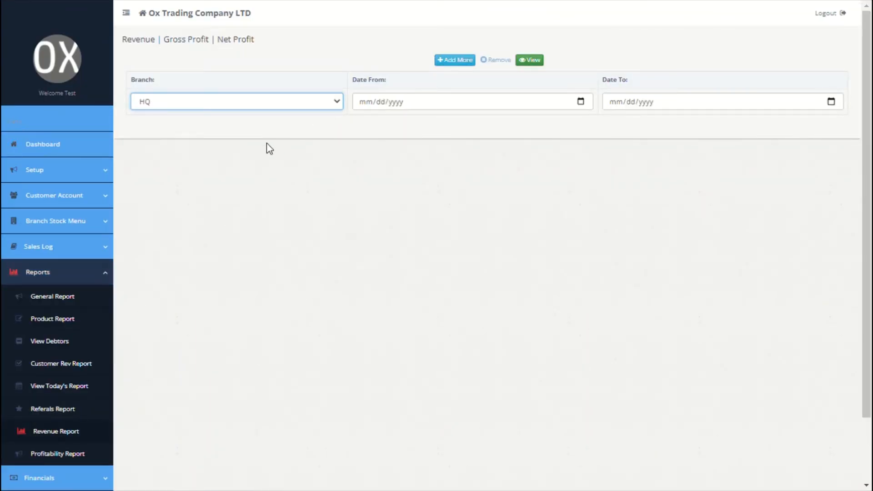
click(468, 62)
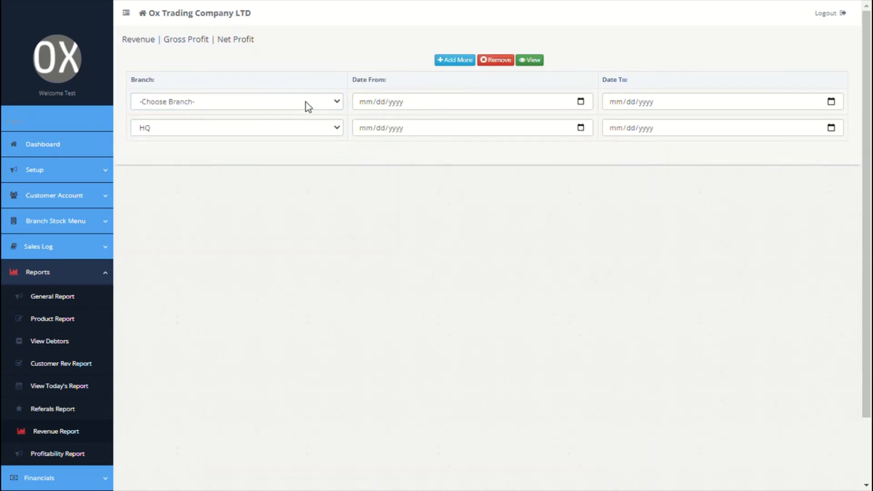
click(487, 61)
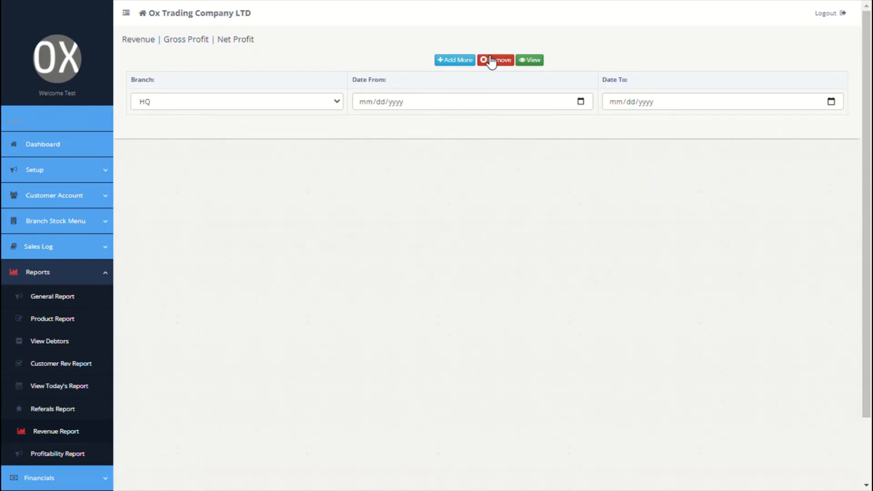
click(531, 61)
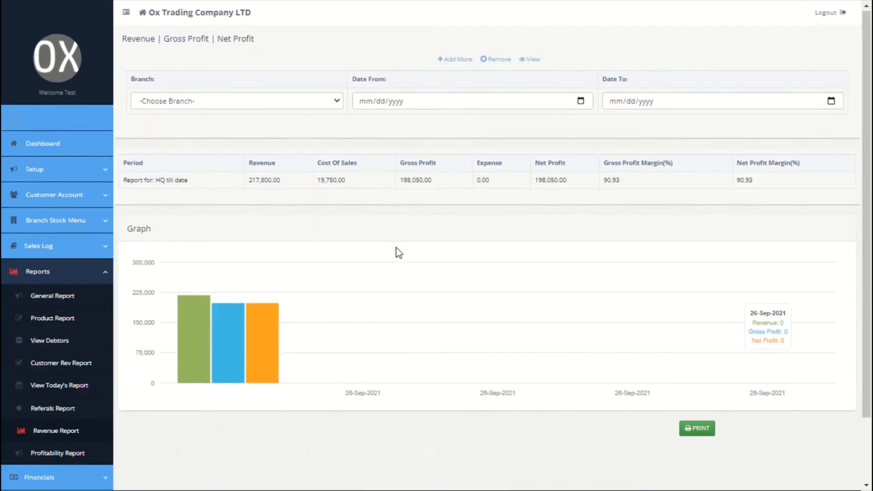
scroll(396, 247, down, 1)
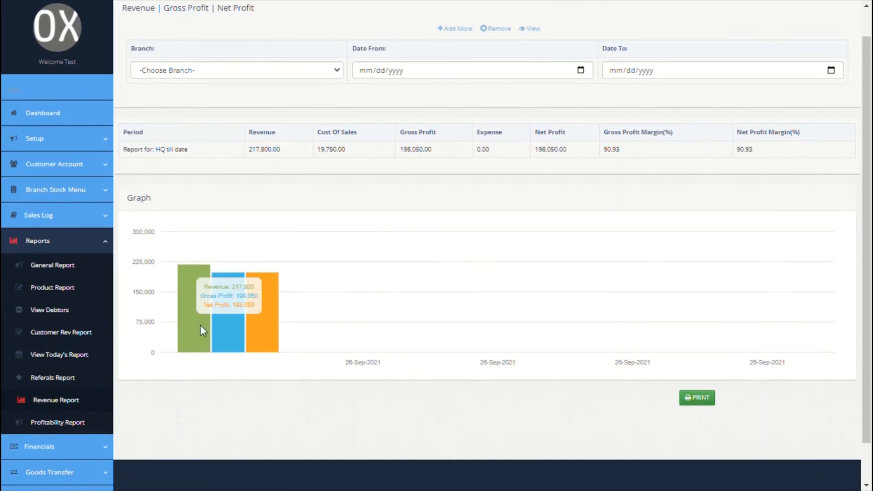
Open the Profitability Report and expand the Financials menu
click(76, 426)
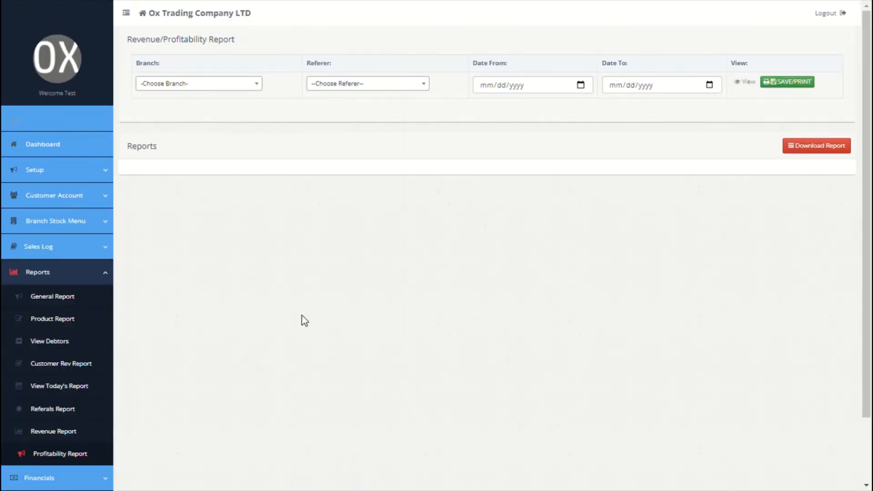
scroll(301, 317, down, 3)
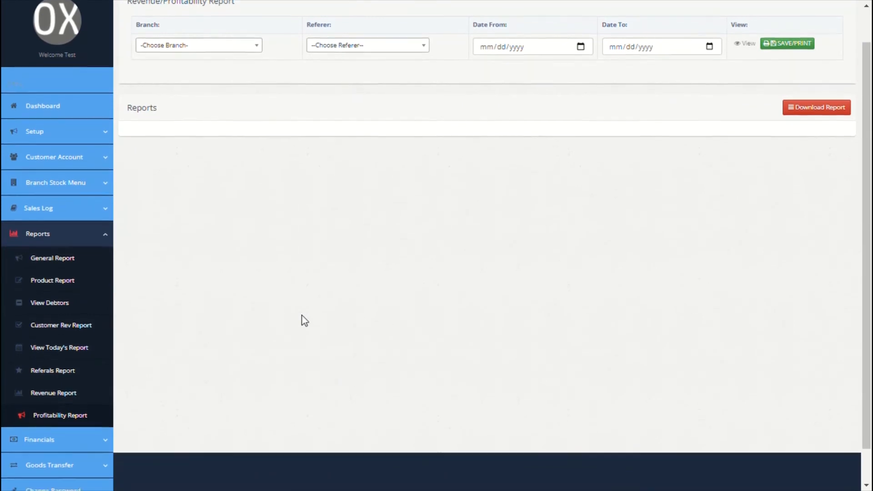
scroll(144, 381, down, 1)
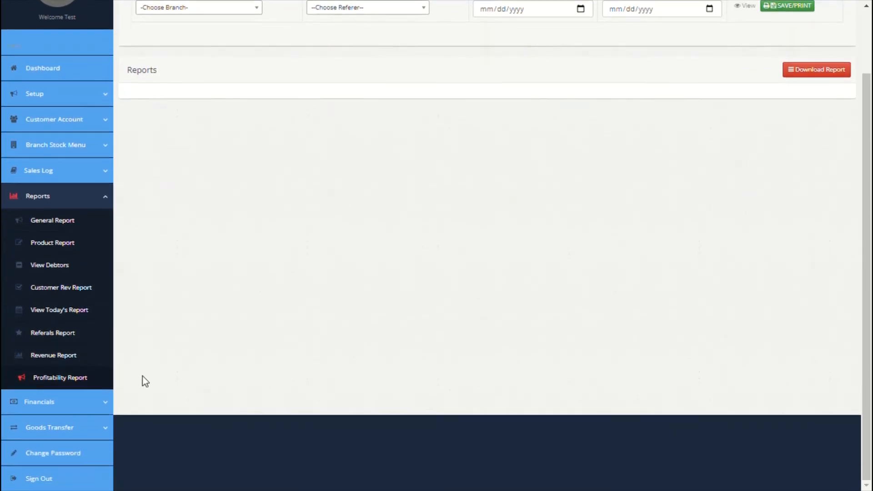
click(90, 404)
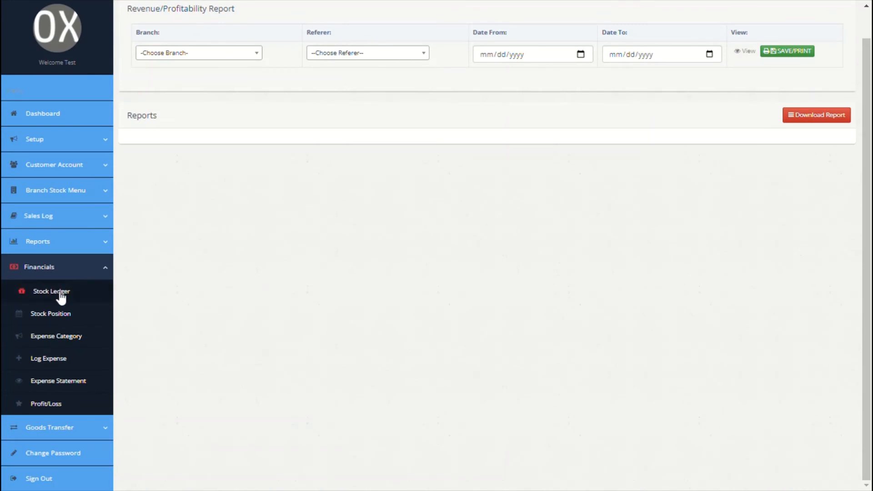
View the Stock Ledger, then move on to the Stock Position report
click(61, 295)
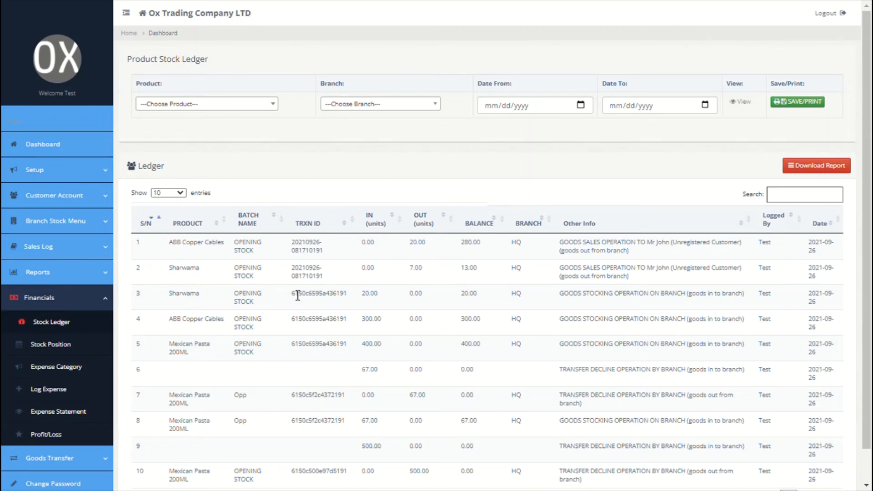
click(54, 347)
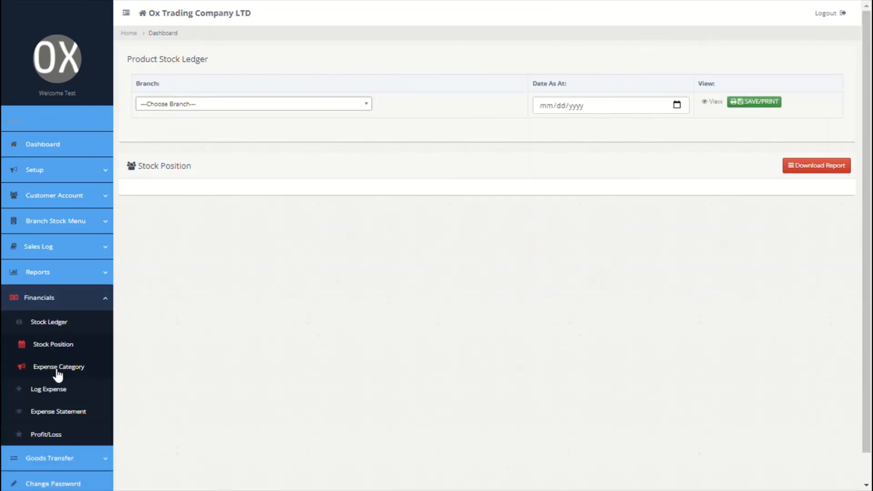
Enter expense categories Launch and Salary on the Expense Category page
click(57, 372)
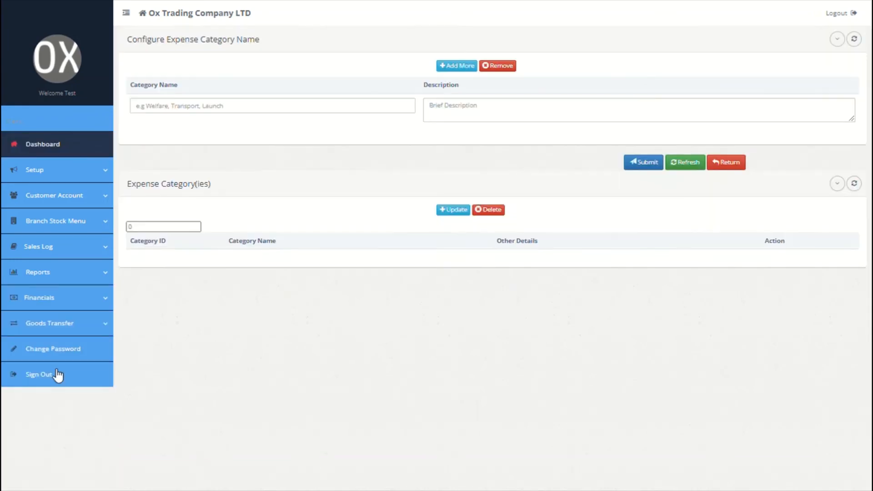
click(281, 118)
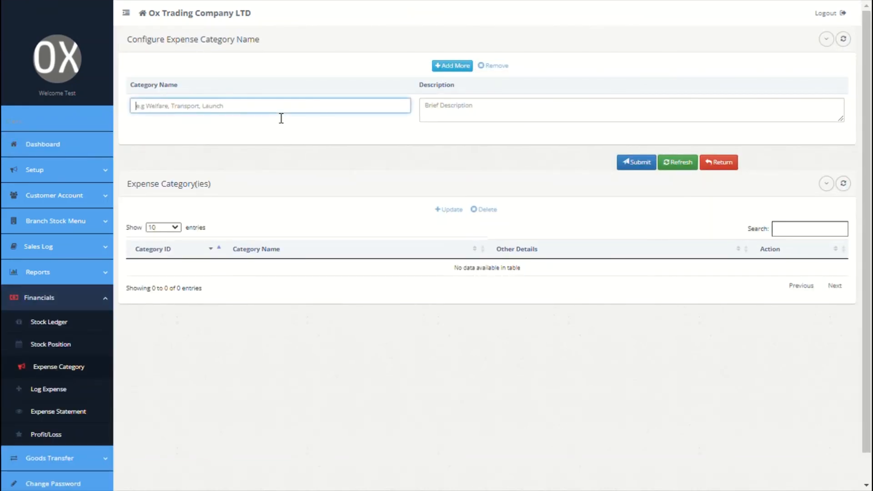
text(Launch)
click(454, 111)
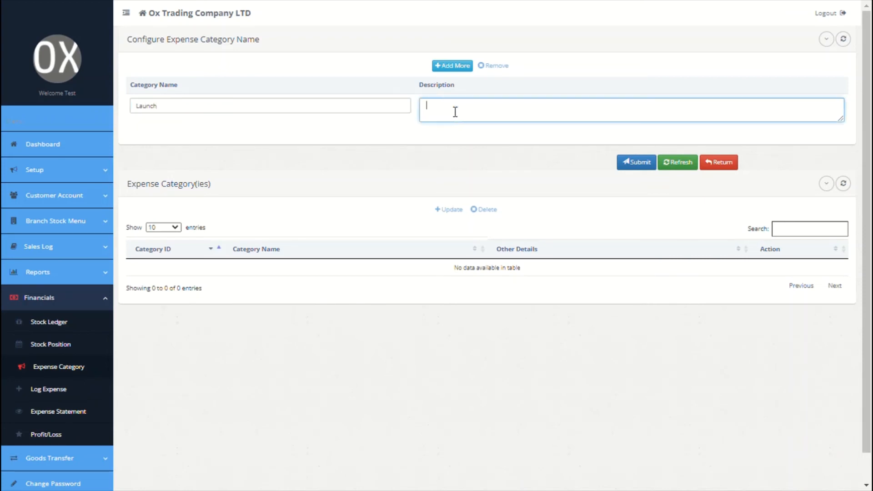
click(452, 67)
click(346, 106)
text(Salary)
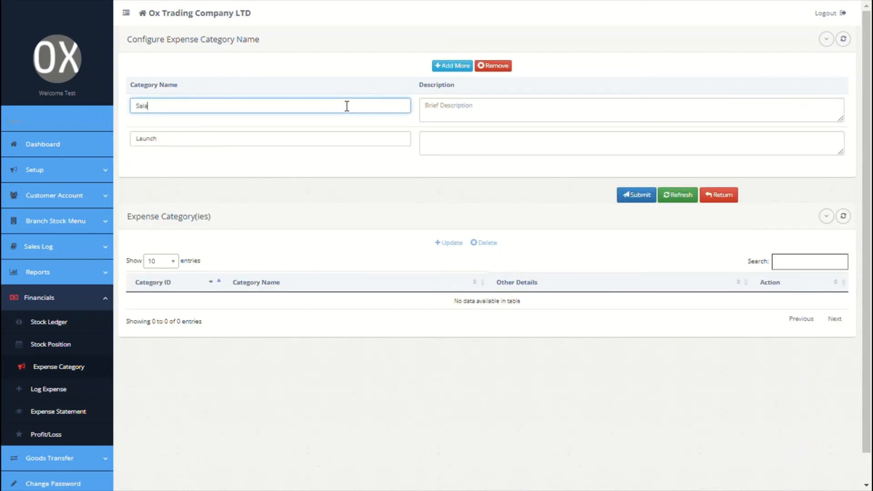
click(463, 109)
Add a Rent category and submit all three expense categories
click(452, 66)
click(298, 111)
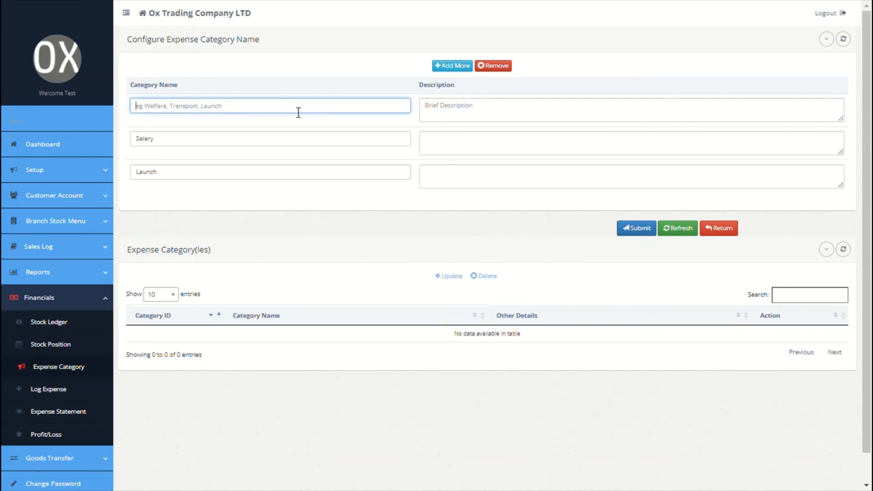
text(Rent)
click(495, 120)
click(636, 224)
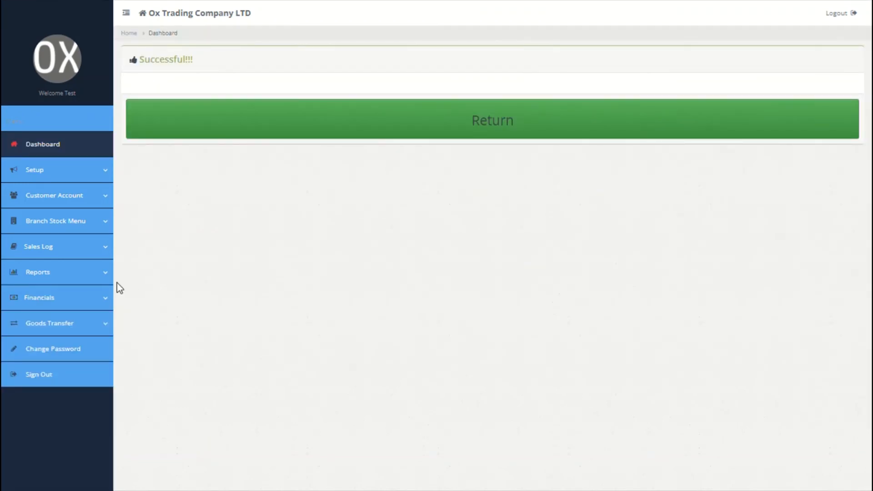
click(75, 297)
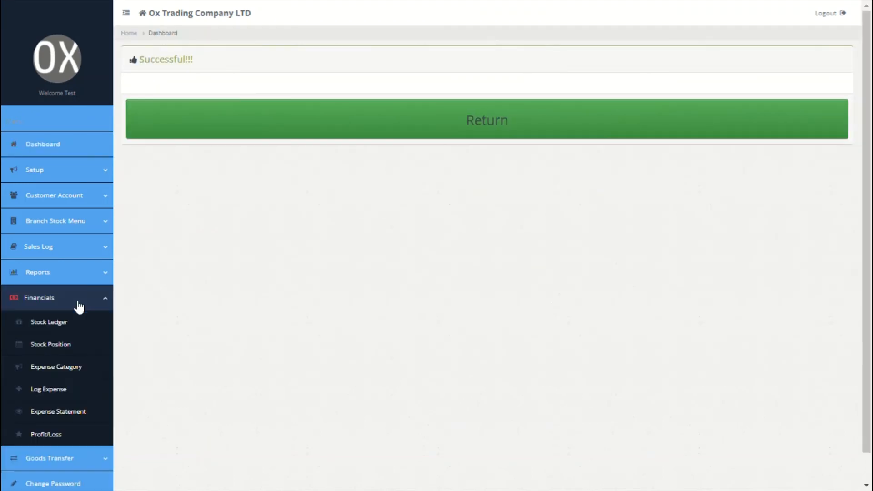
Log a 'friday launch' expense of 300 under the Launch category
click(66, 390)
click(604, 261)
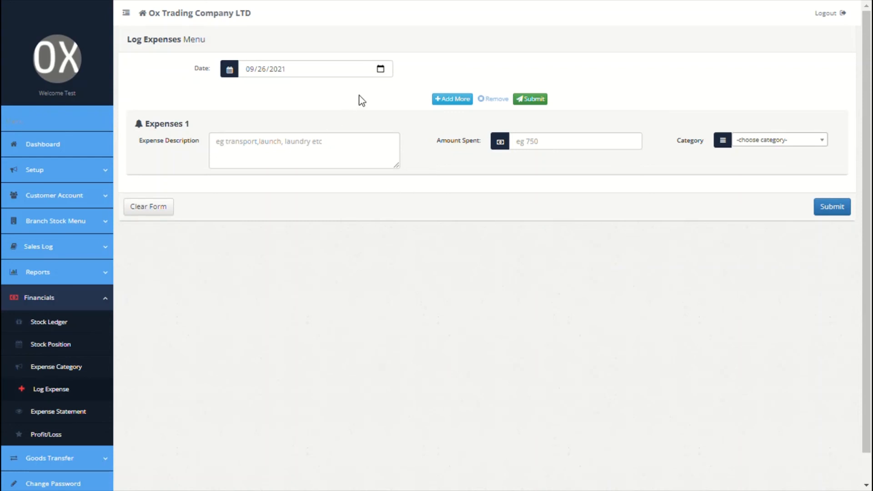
click(310, 153)
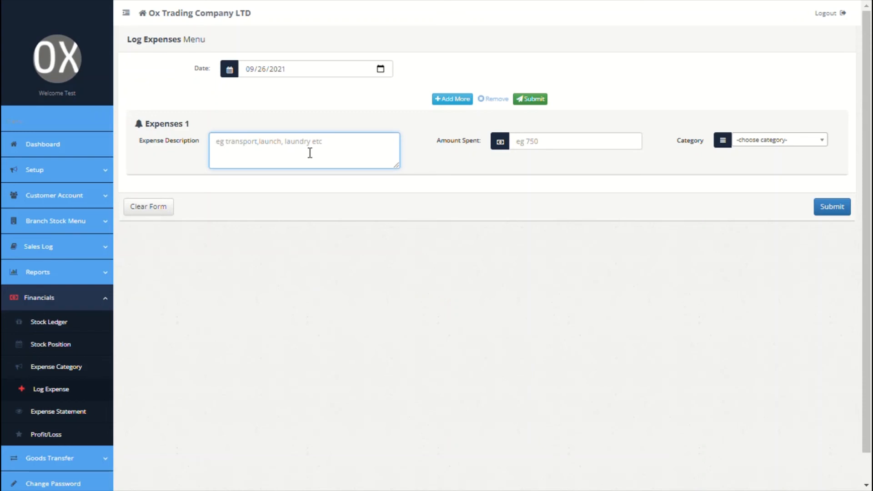
text(friday lauch)
key(ctrl+shift+Left)
text(launch)
click(559, 149)
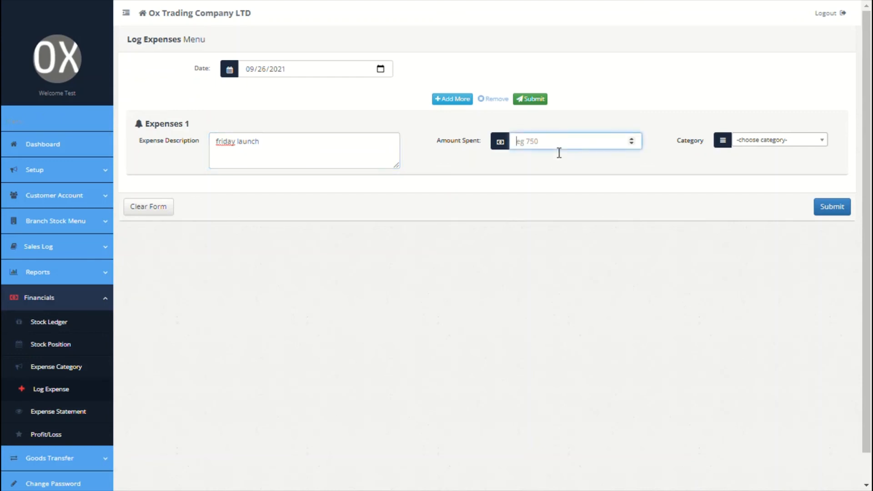
text(300)
click(788, 155)
click(791, 140)
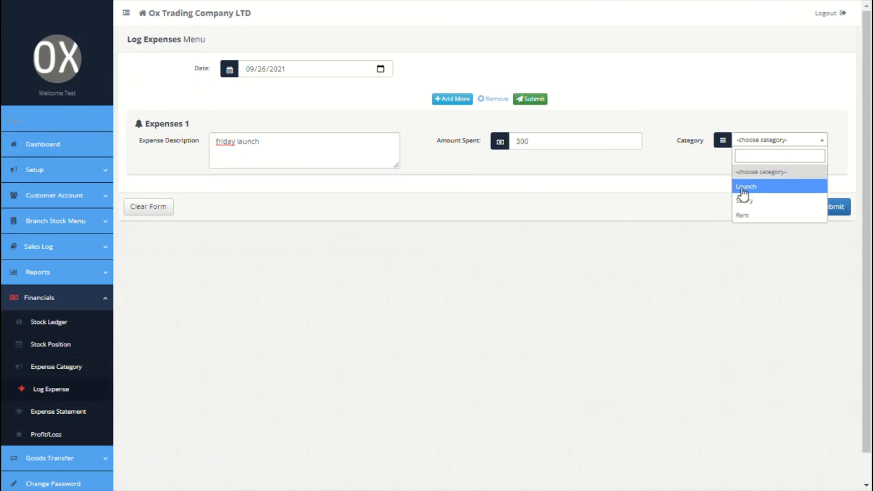
click(748, 197)
Add an office monthly rent expense under Rent and submit both expenses
click(459, 100)
click(327, 166)
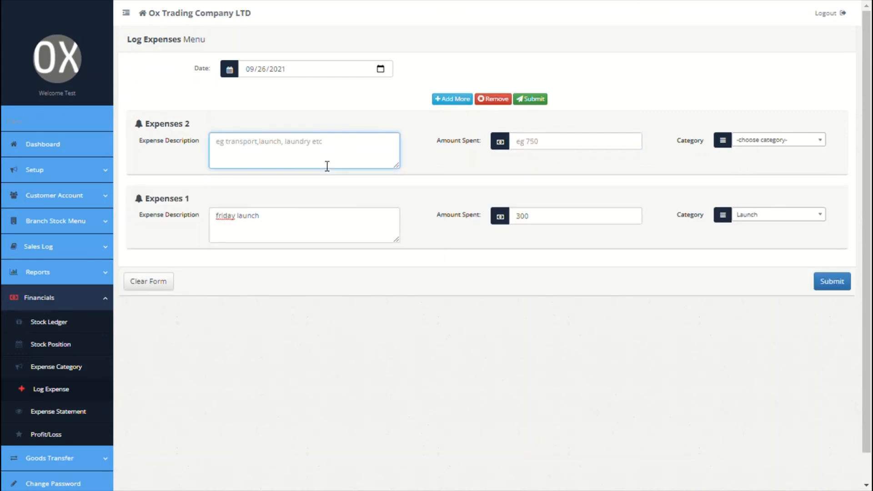
text(ofice monthly rent)
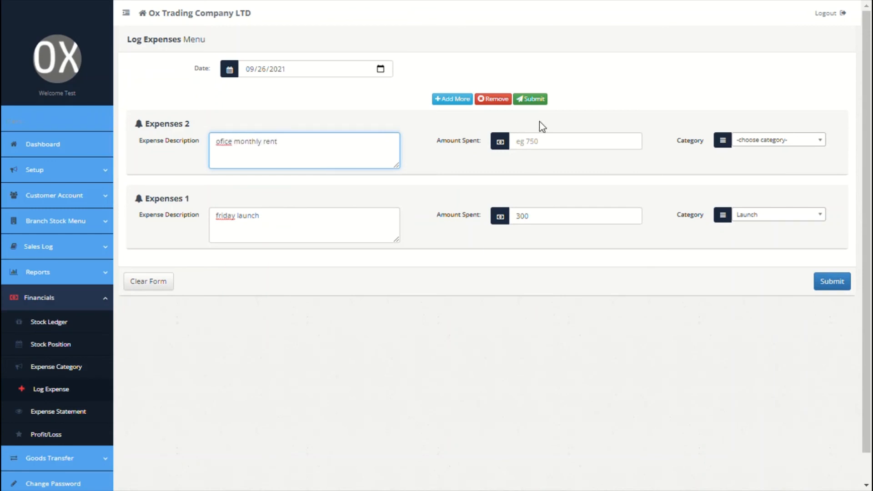
click(551, 148)
text(1000)
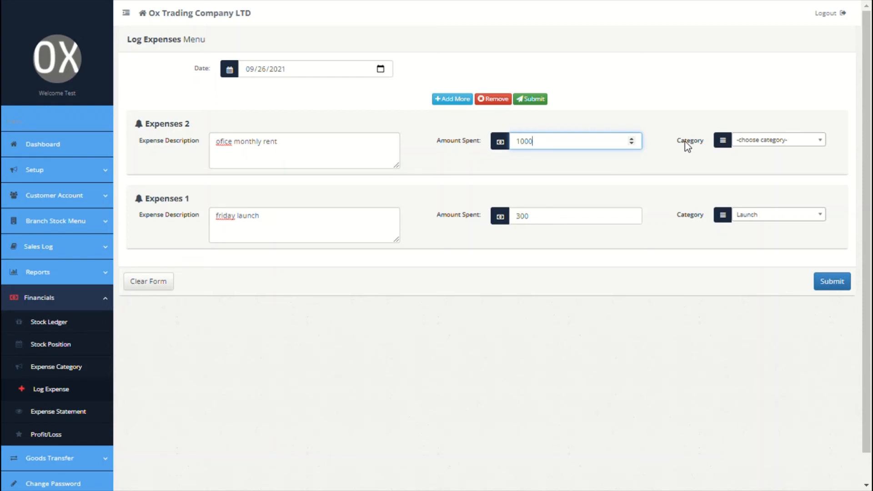
click(748, 142)
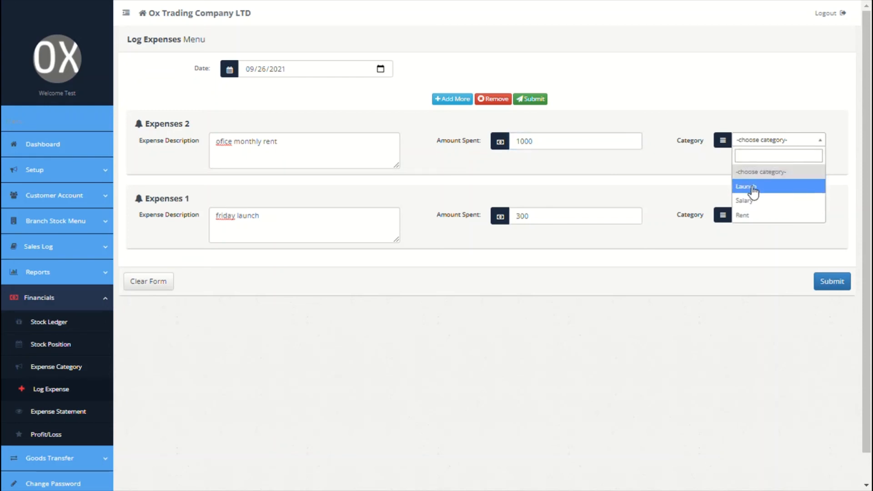
click(758, 215)
click(831, 283)
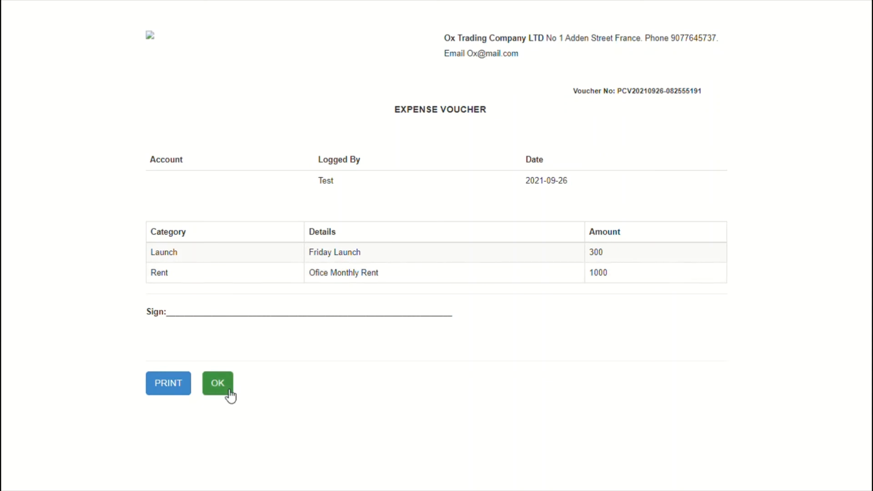
click(229, 395)
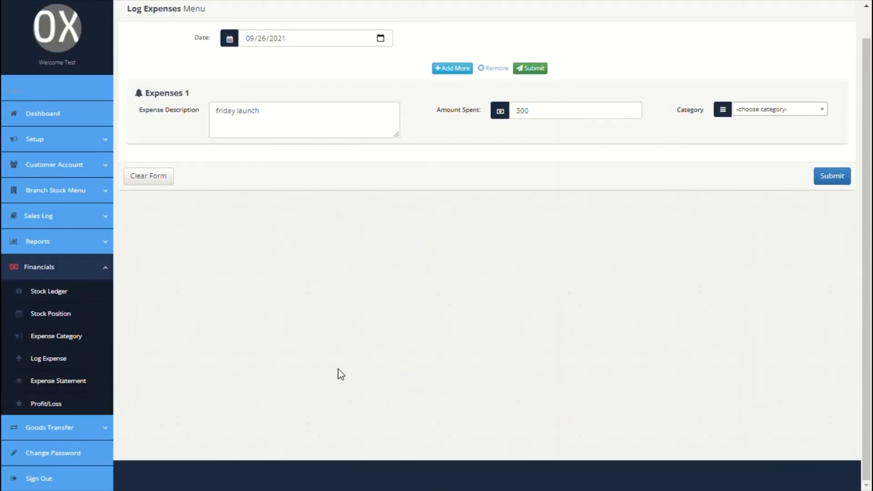
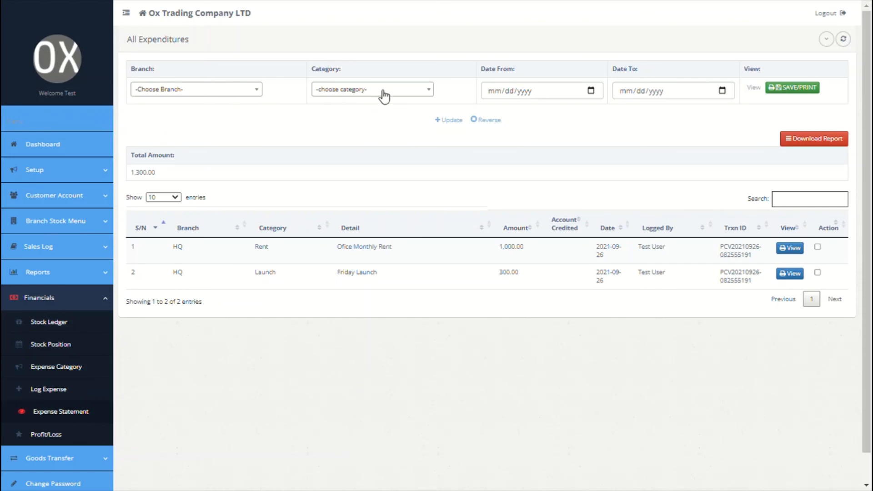
Filter expenditures to Salary, mark the Friday Launch expense, and go to the Profit/Loss statement
click(383, 92)
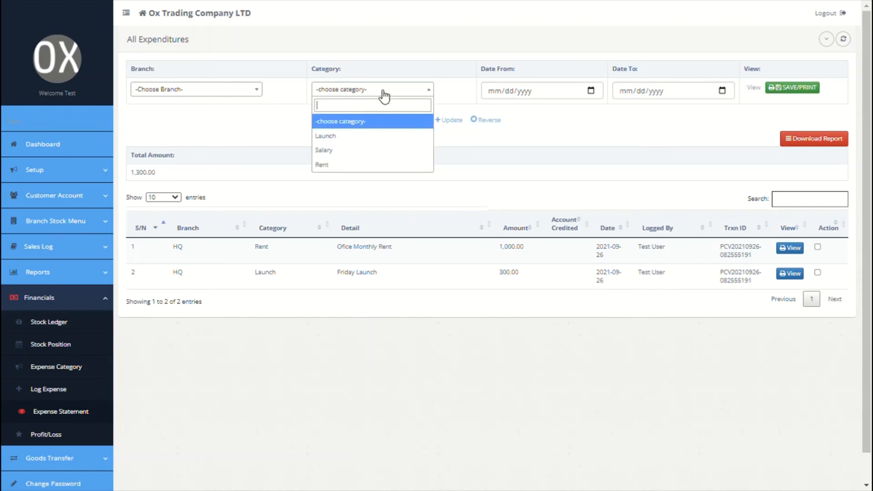
click(348, 150)
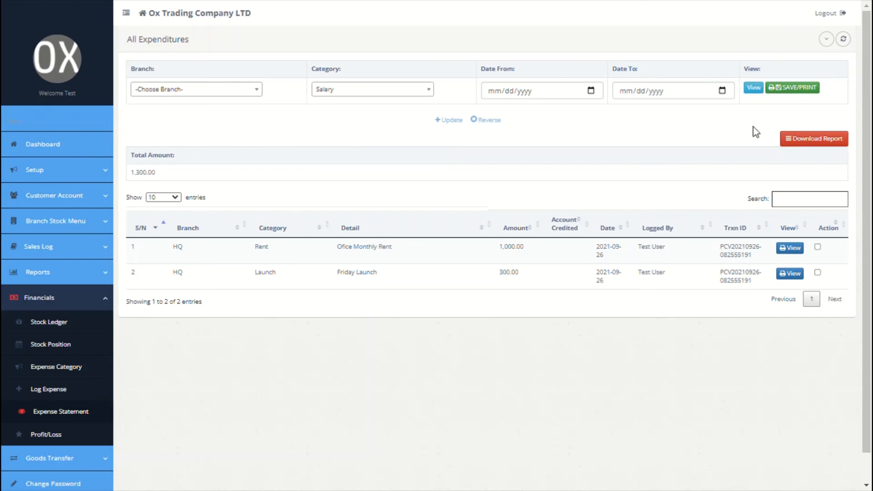
click(818, 272)
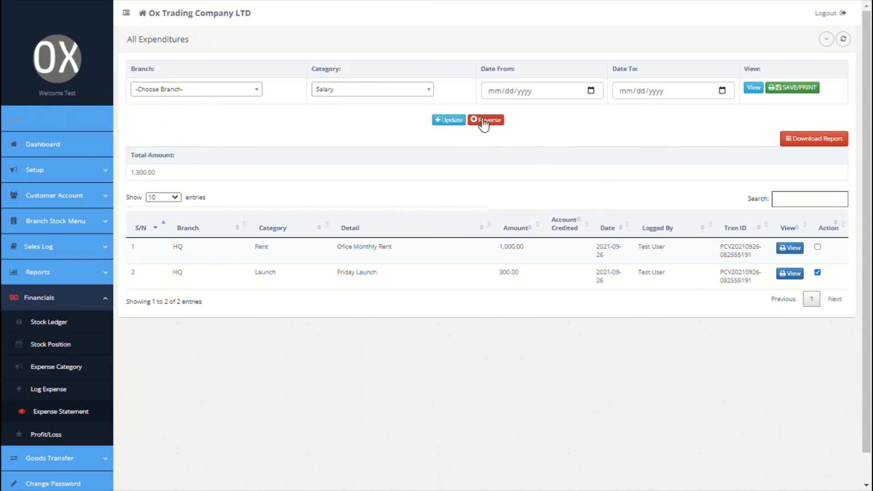
click(63, 435)
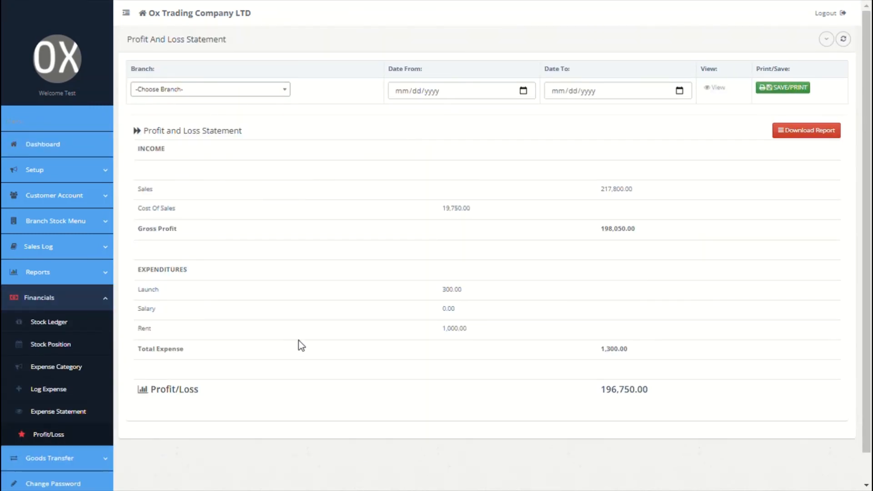
Set the Profit/Loss statement to the Paris branch, 09/01/2021 through 09/30/2021
scroll(299, 340, down, 1)
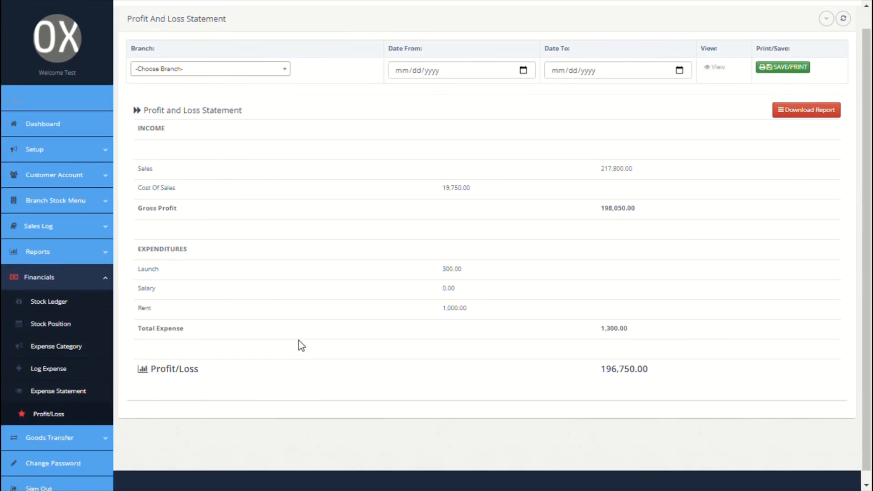
click(287, 81)
click(206, 129)
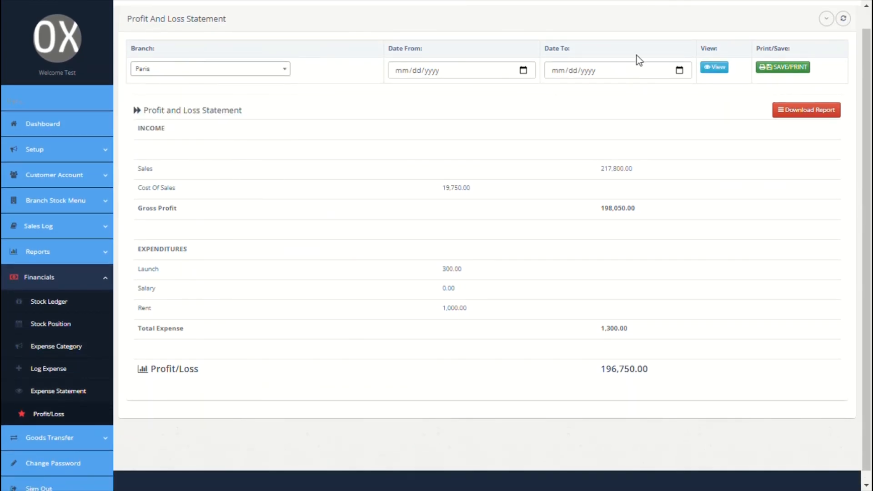
scroll(292, 298, down, 1)
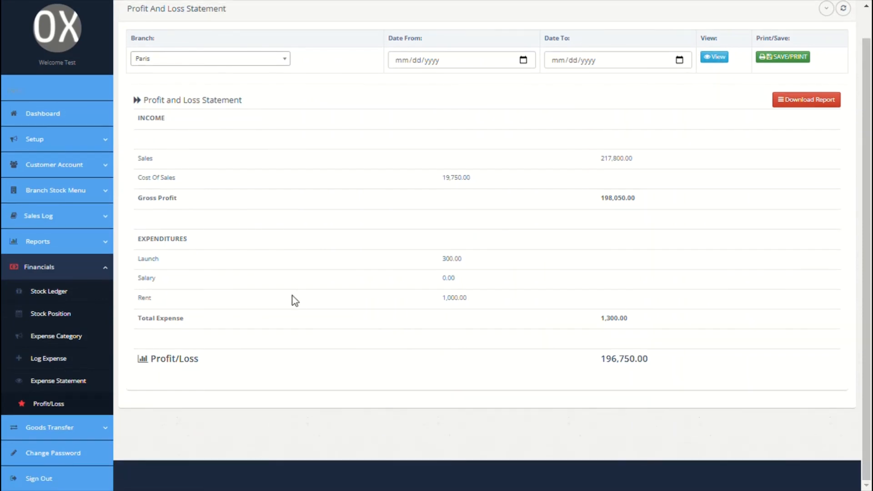
click(526, 65)
click(448, 113)
click(676, 61)
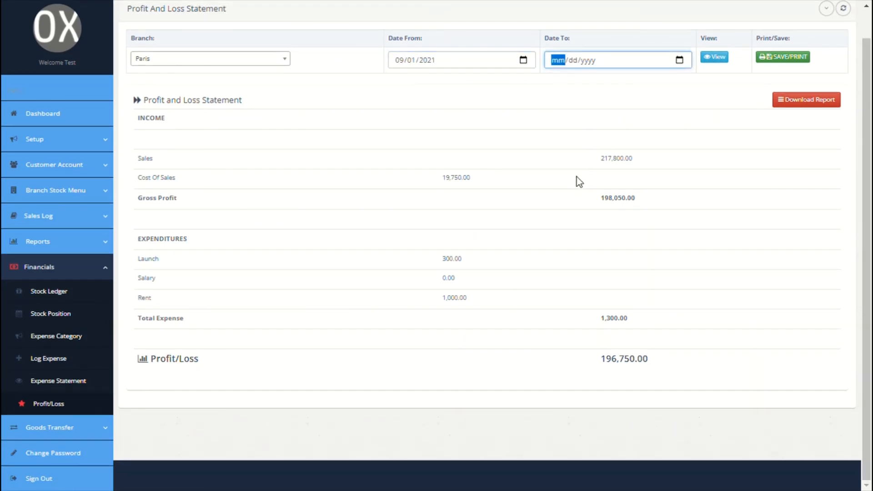
click(618, 176)
click(69, 427)
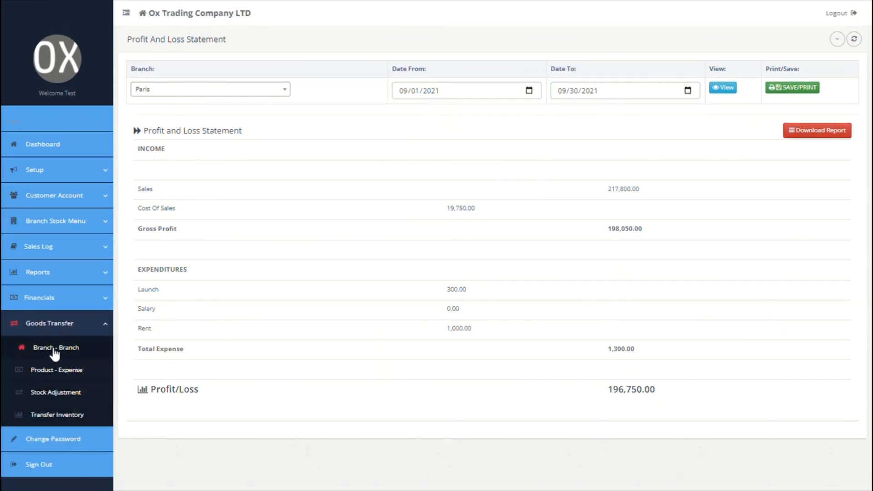
Start a branch-to-branch transfer from HQ with batch name 'GOODS TRF' and info 'goods transfer'
click(55, 351)
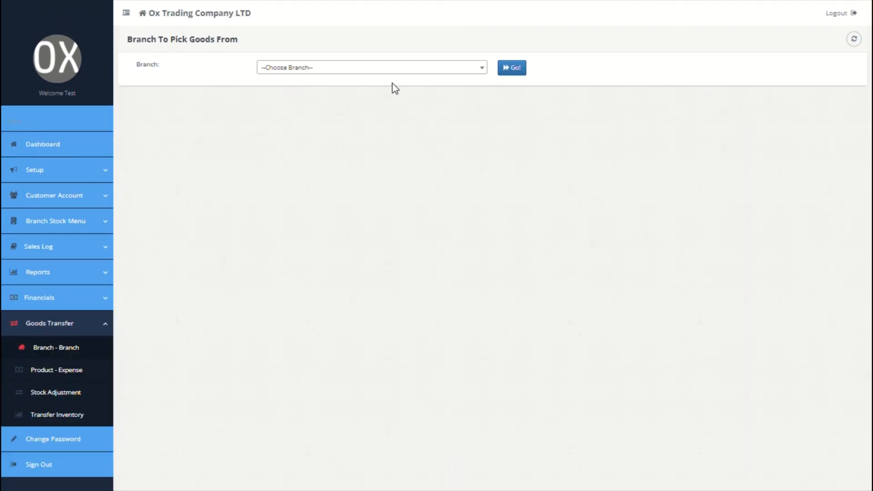
click(430, 71)
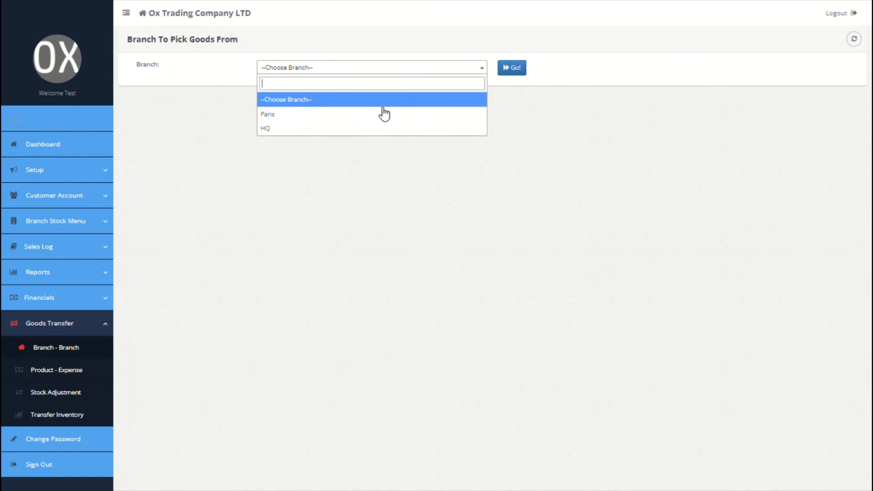
click(351, 131)
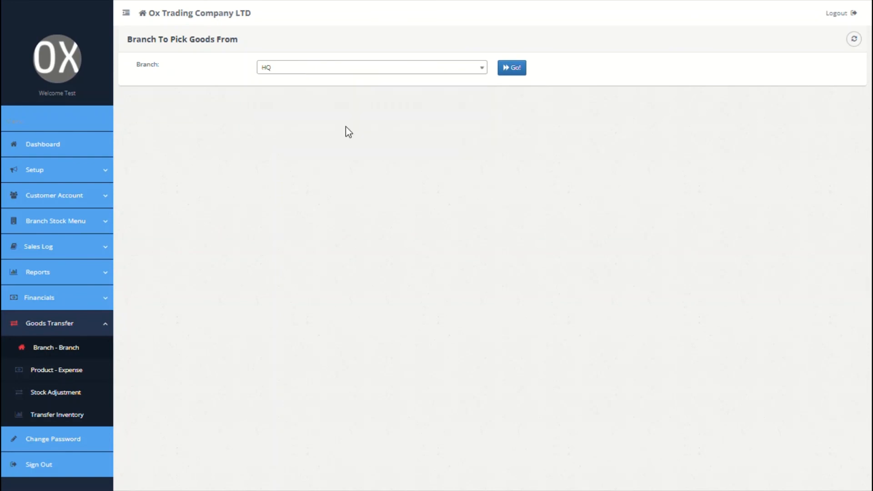
click(514, 70)
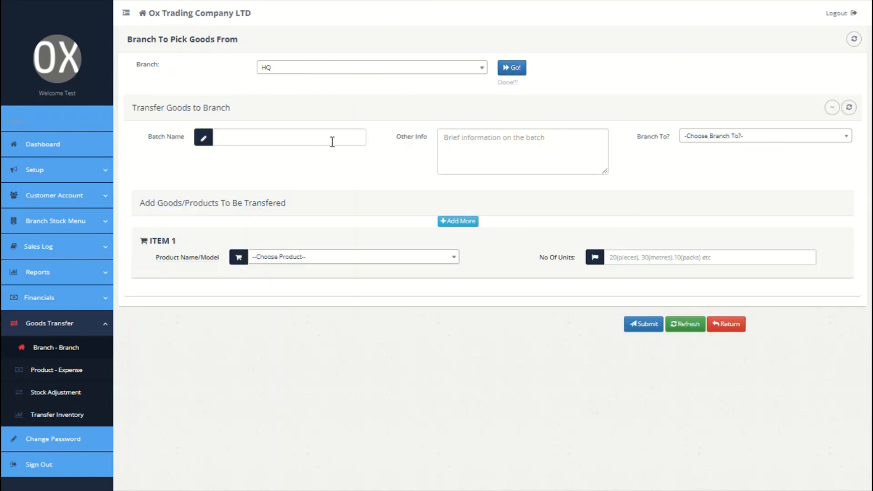
click(331, 142)
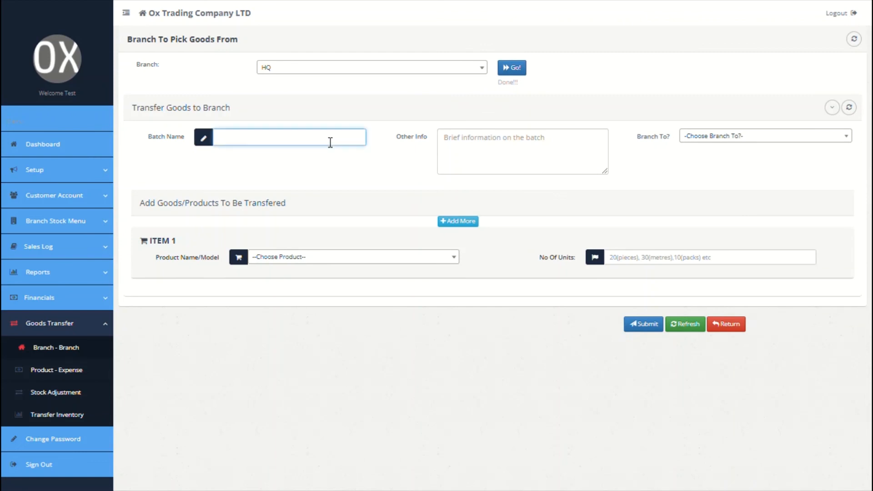
text(GOODS TRF)
click(515, 177)
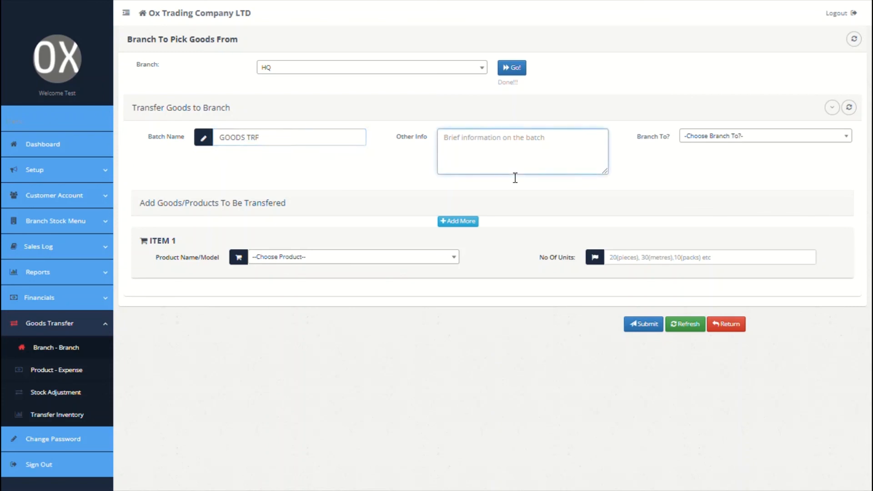
text(goods)
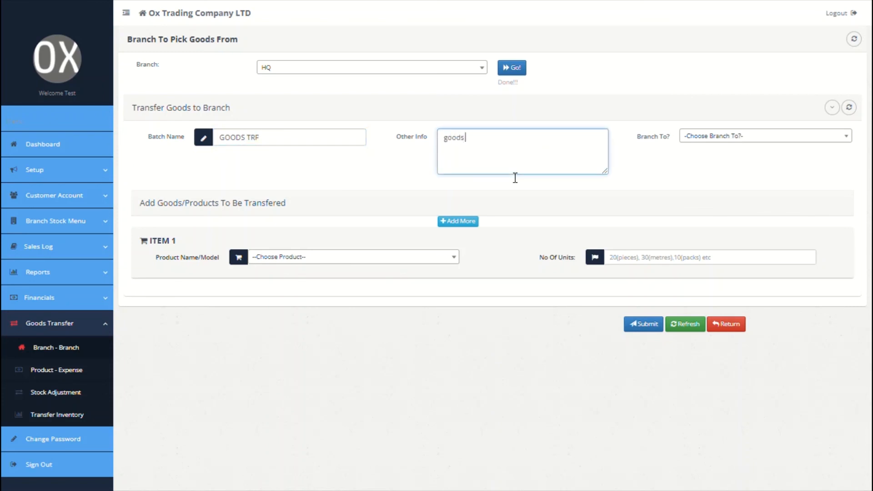
text( transfer)
Send 10 units of Sharwama to Paris, submit, and accept the delivery note
click(748, 138)
click(718, 183)
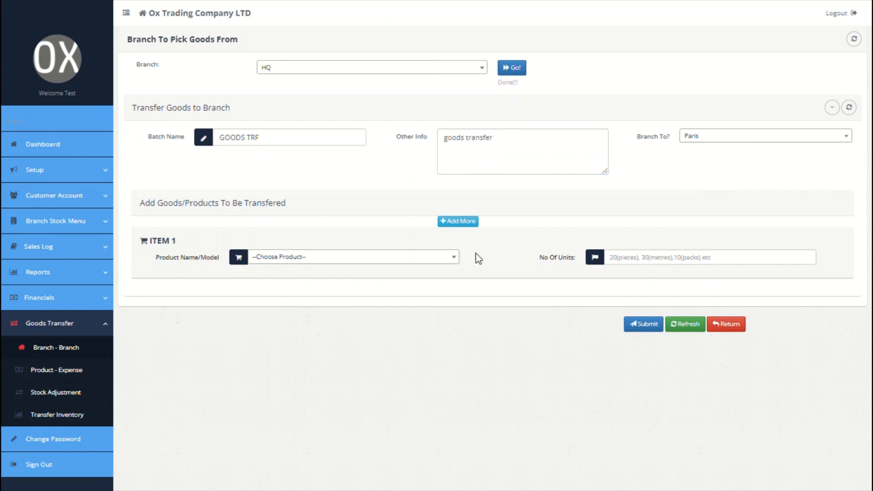
click(448, 260)
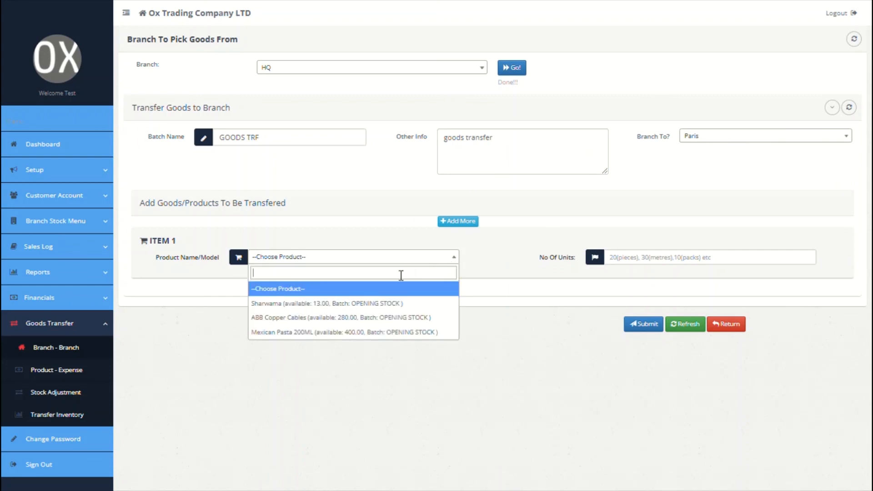
click(353, 303)
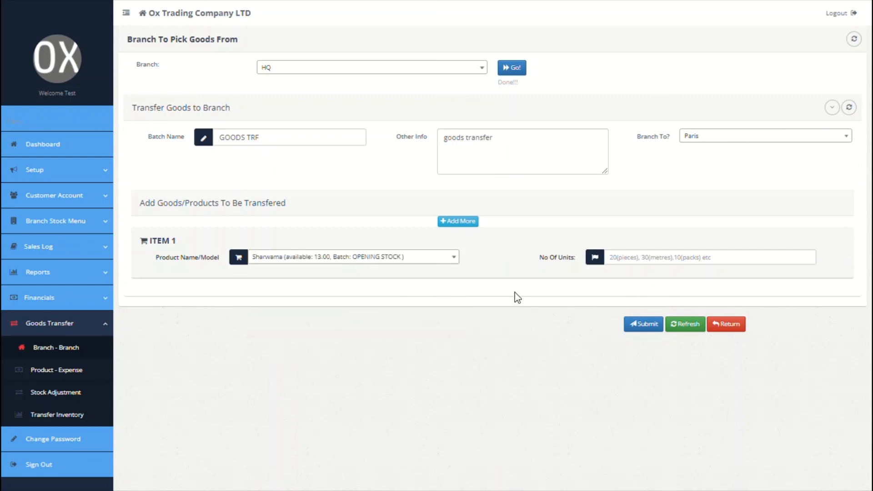
click(635, 263)
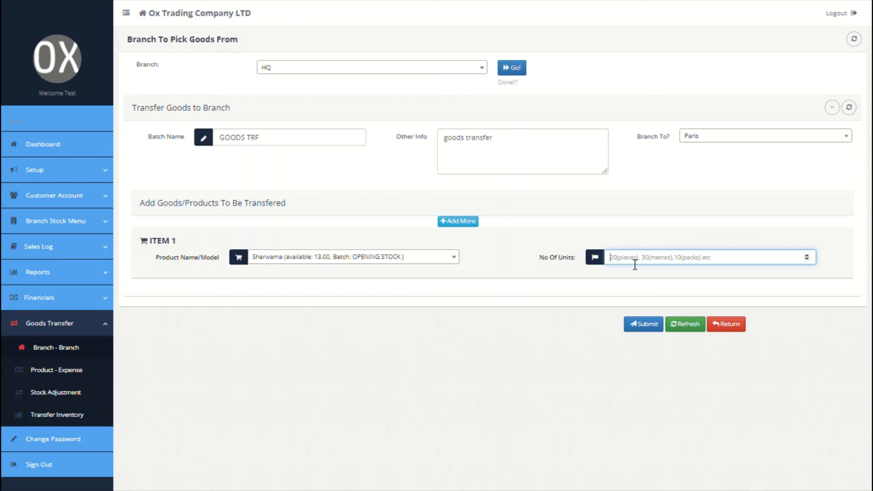
text(10)
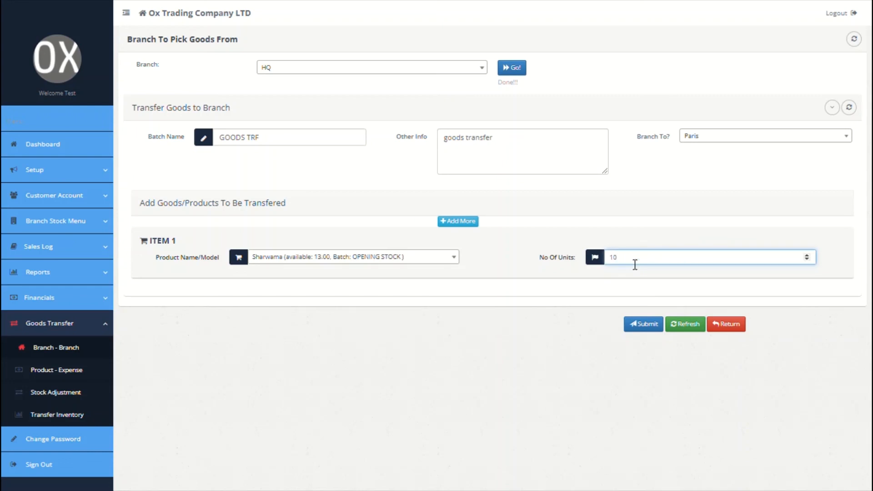
click(647, 325)
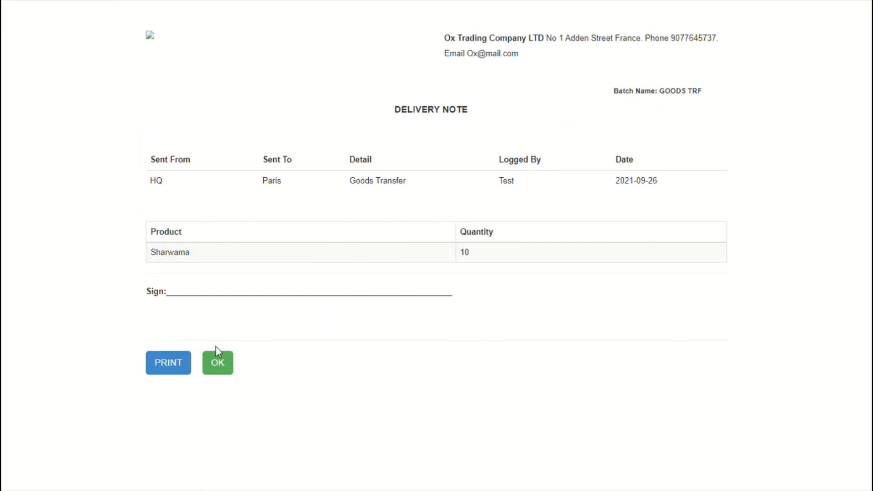
click(218, 363)
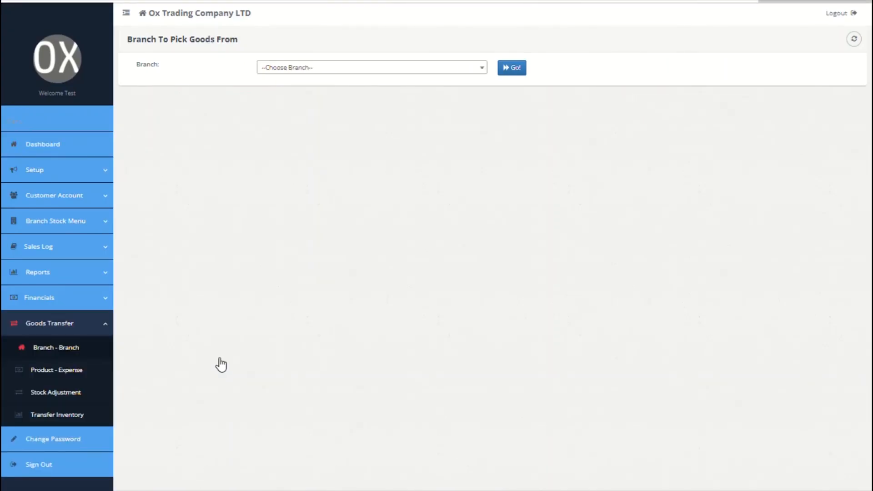
Load the Product To Expense form for goods location Branch, branch HQ
click(72, 372)
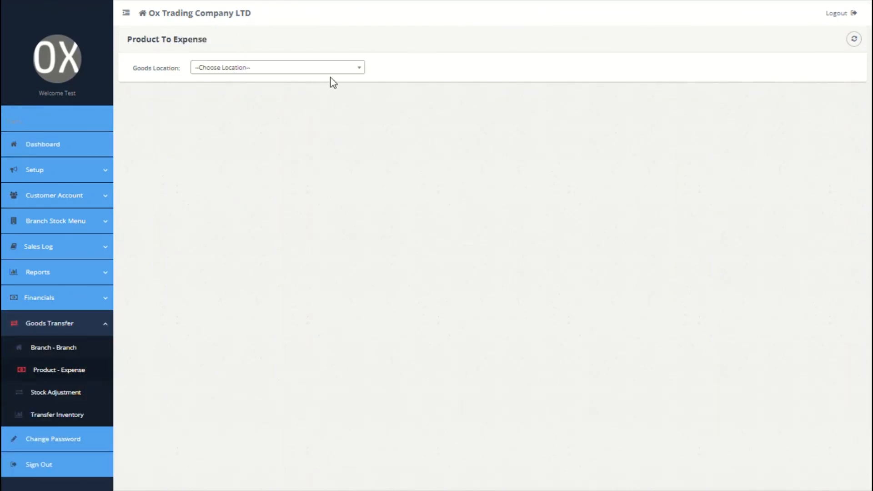
click(347, 68)
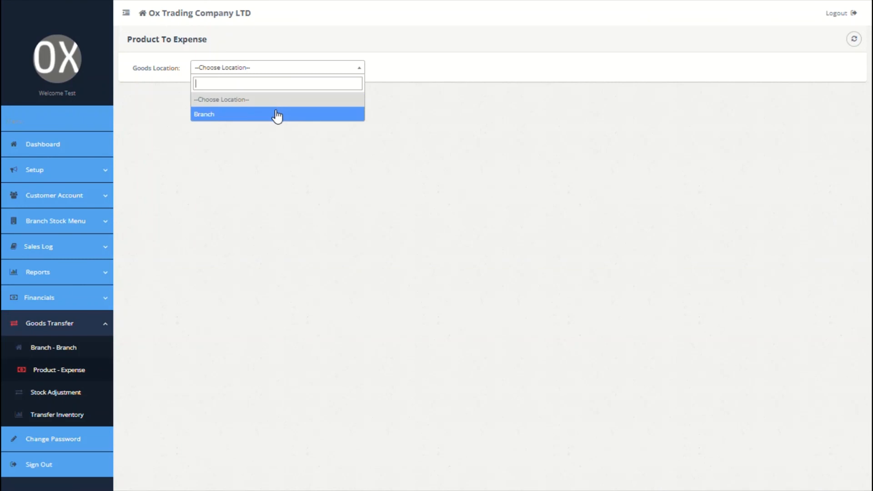
click(277, 115)
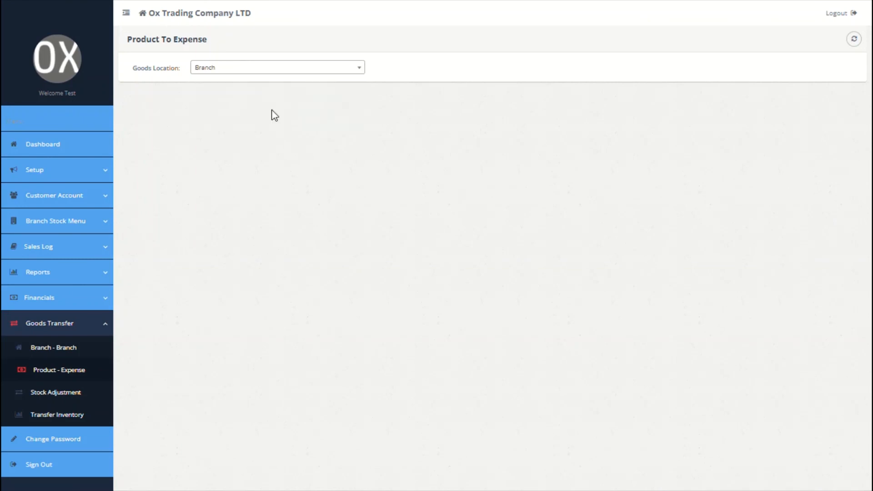
click(551, 72)
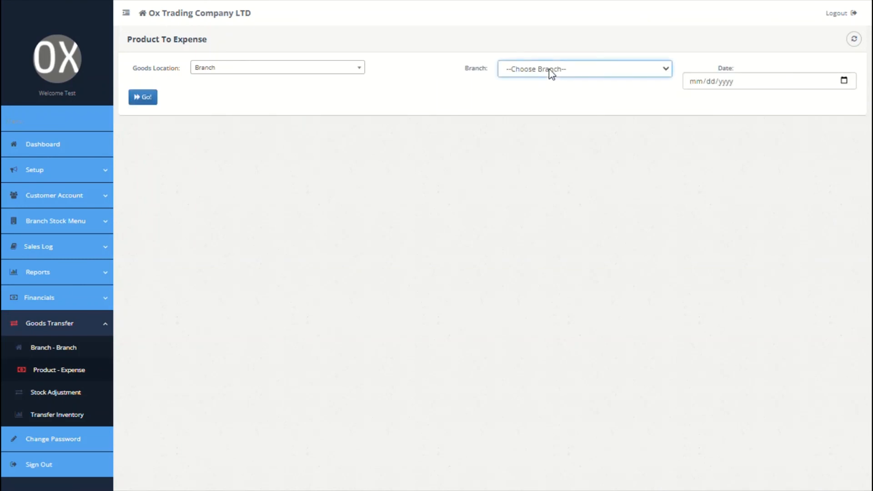
click(536, 117)
click(699, 87)
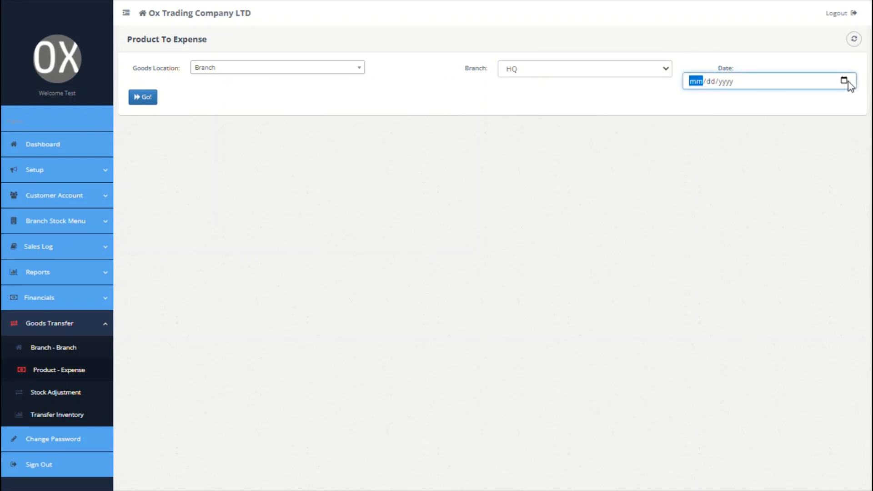
click(145, 99)
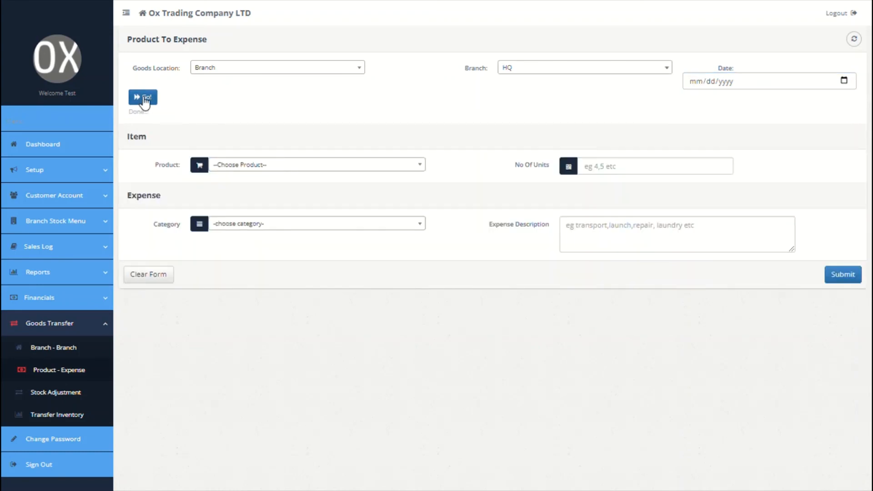
Expense 3 units of Sharwama under Launch, described as 'consumed by staff'
click(298, 169)
click(291, 209)
click(592, 171)
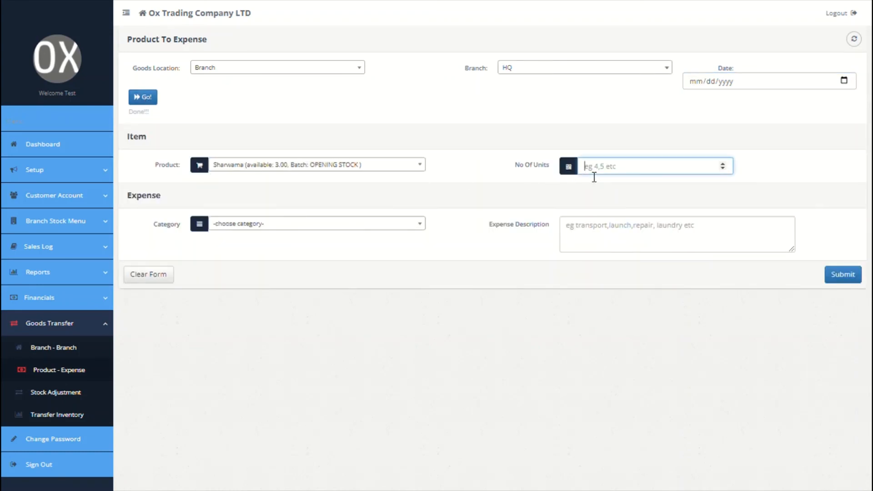
text(3)
click(320, 223)
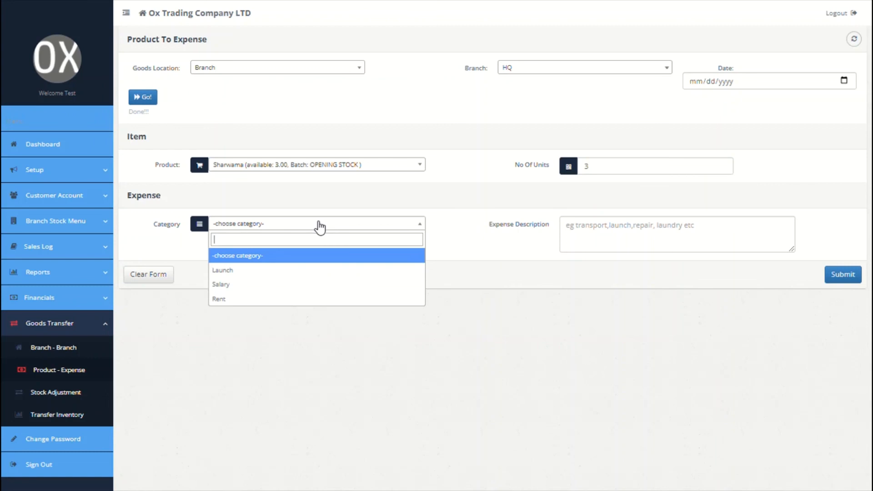
click(277, 271)
click(624, 238)
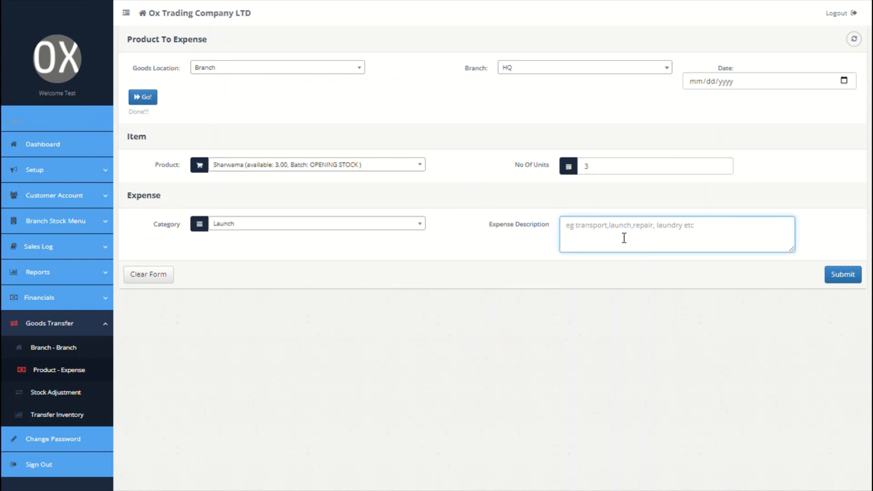
text(consumed fro)
text(m)
key(BackSpace)
key(BackSpace)
key(BackSpace)
key(BackSpace)
key(BackSpace)
text(by)
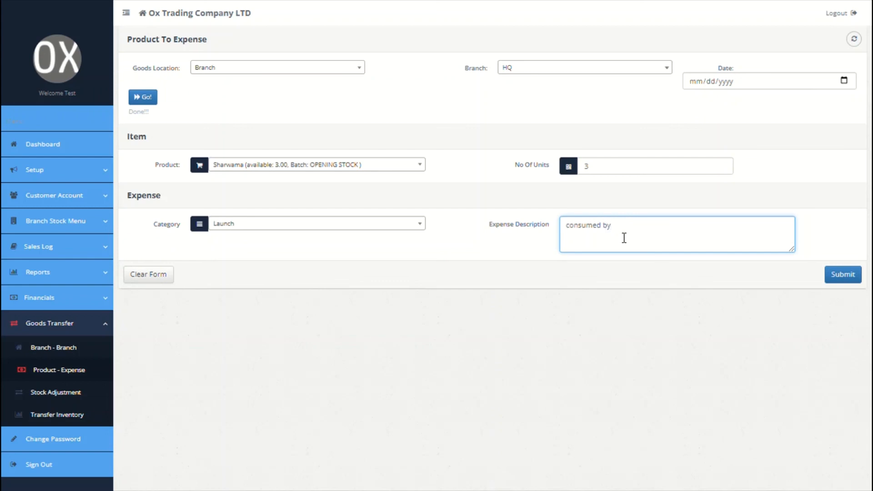
text( staff)
click(63, 395)
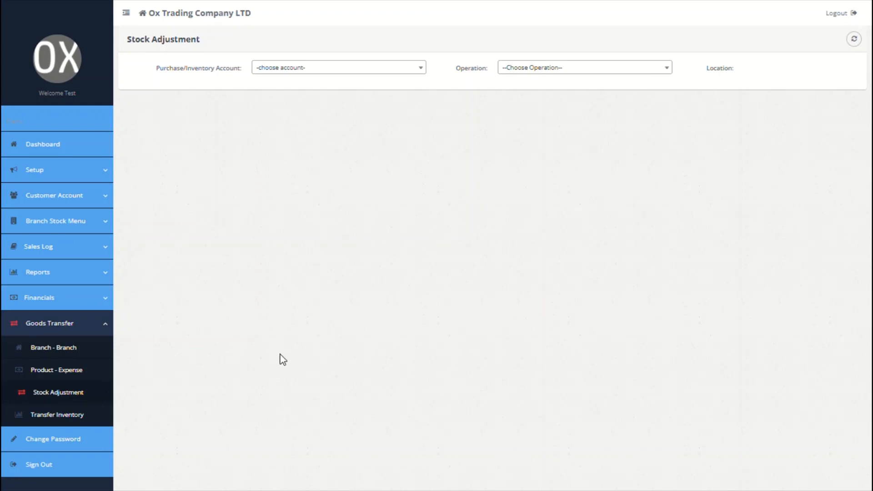
Configure a Subtract Stock adjustment on HQ Purchases Account for branch HQ, dated 09/28/2021
click(421, 68)
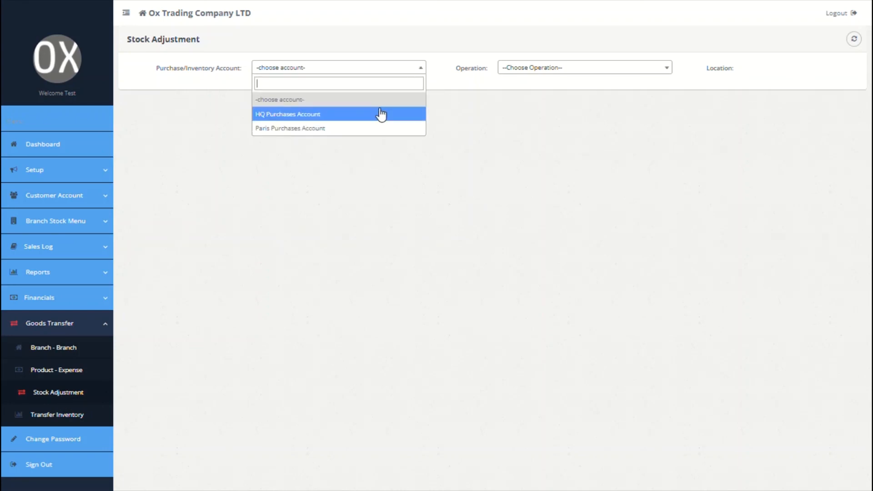
click(361, 115)
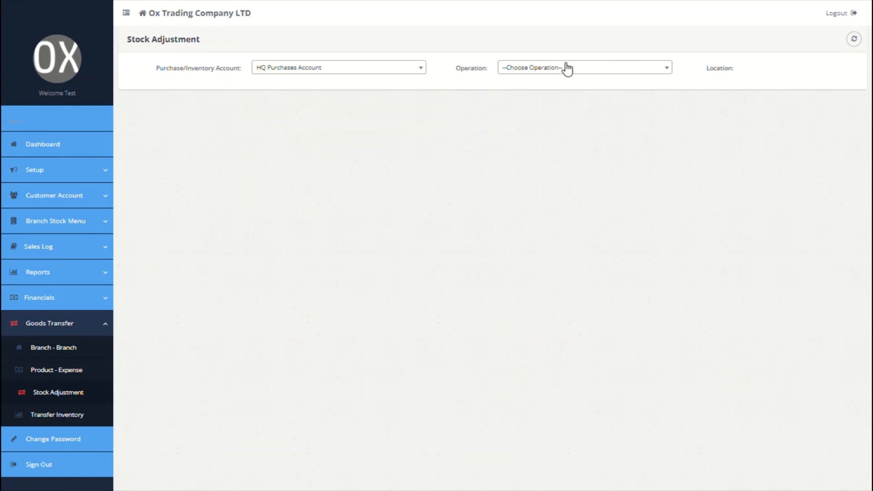
click(565, 69)
click(531, 129)
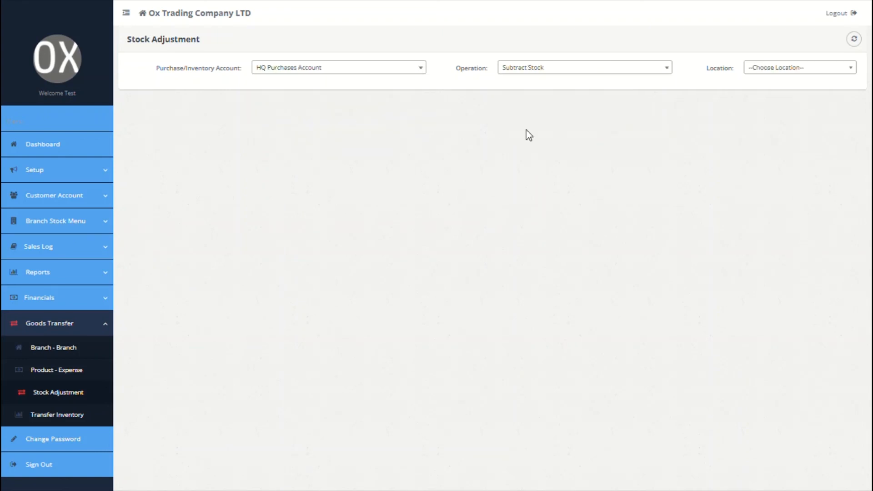
click(850, 67)
click(803, 114)
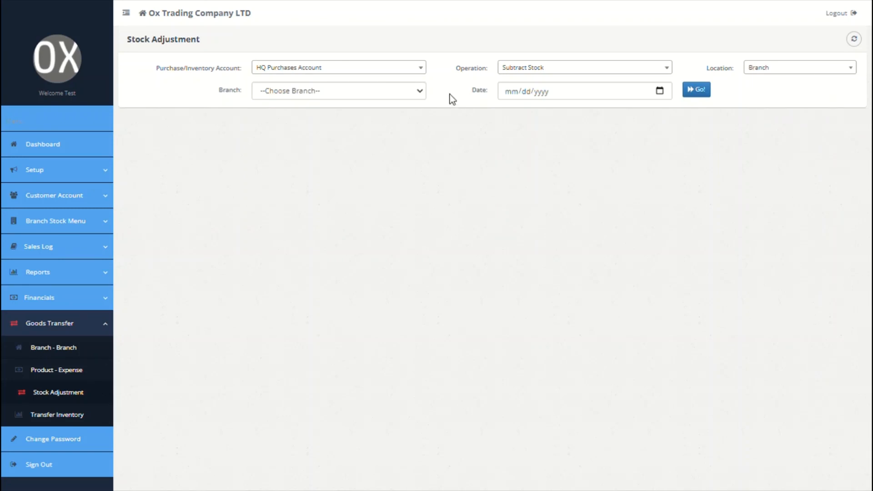
click(416, 91)
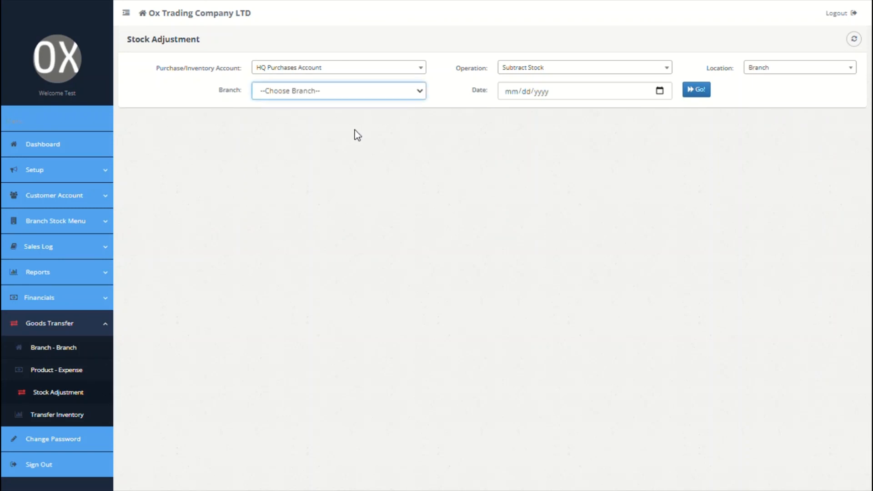
click(355, 130)
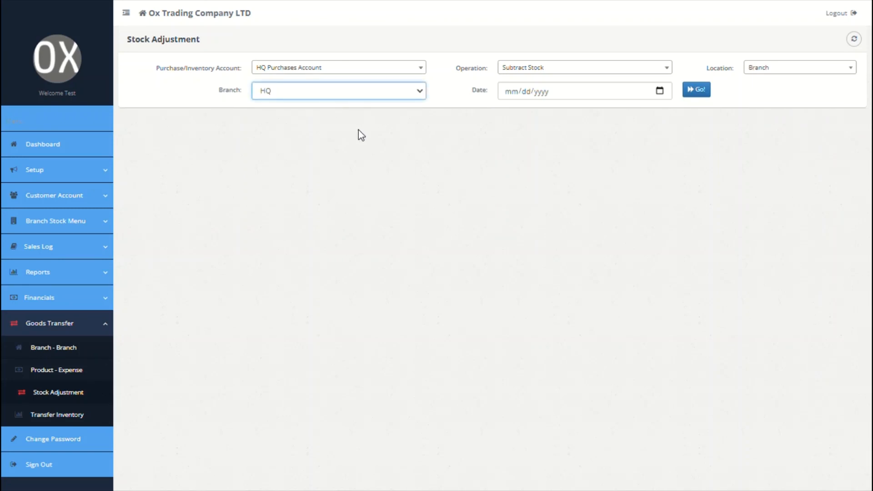
click(664, 89)
click(539, 207)
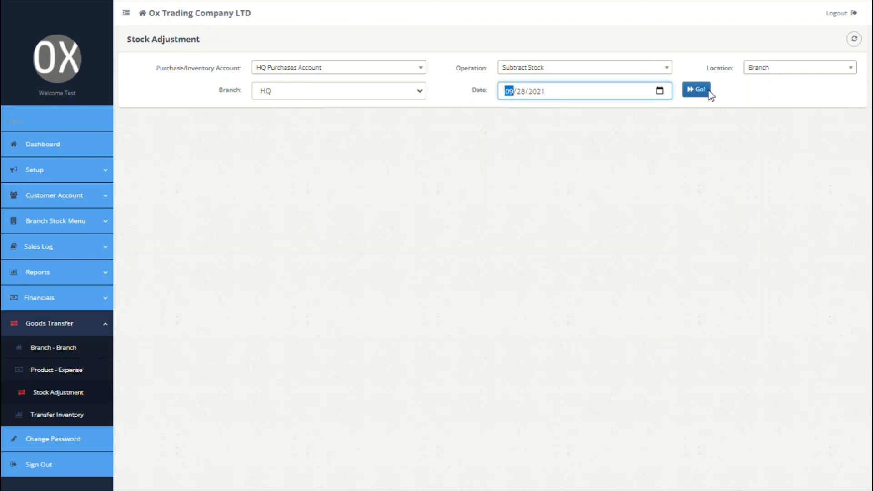
click(701, 91)
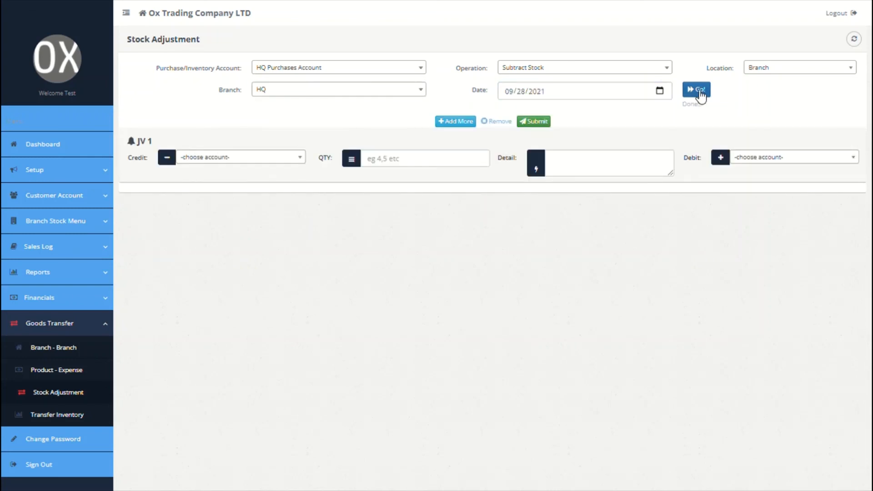
Credit 8 ABB Copper Cables in the adjustment row with a stock adjustment detail note
click(269, 159)
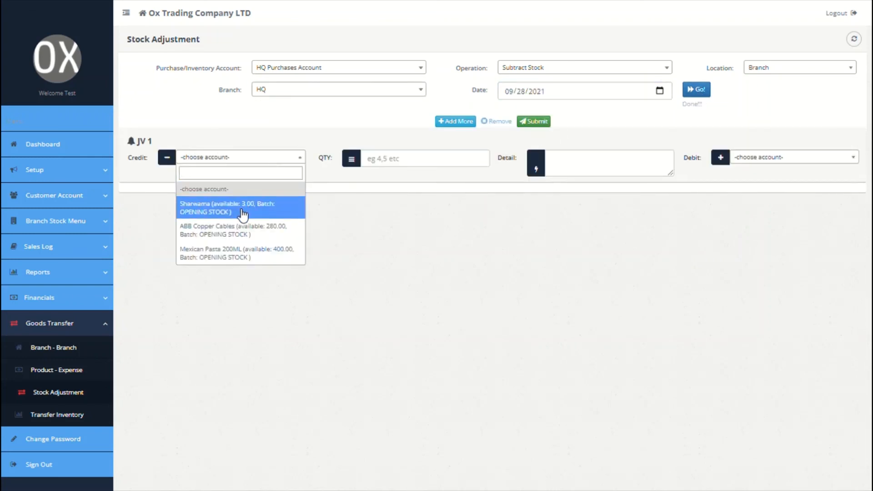
click(245, 230)
click(422, 165)
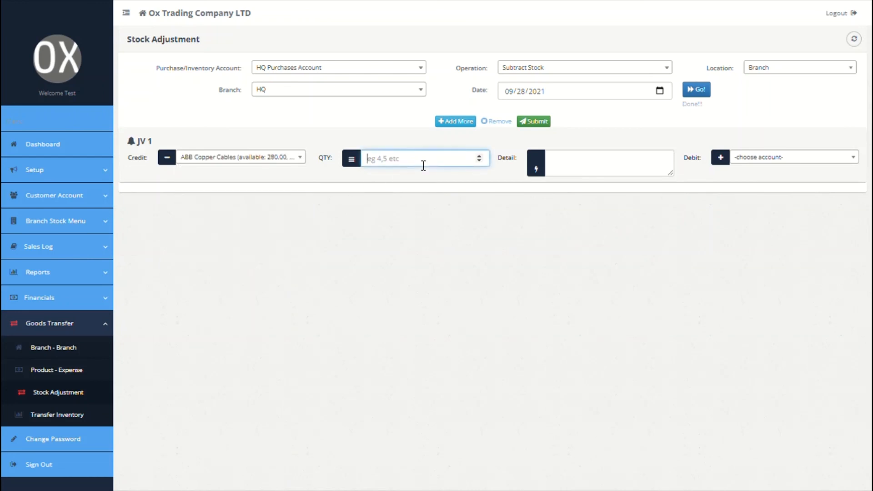
text(8)
click(579, 169)
text(st)
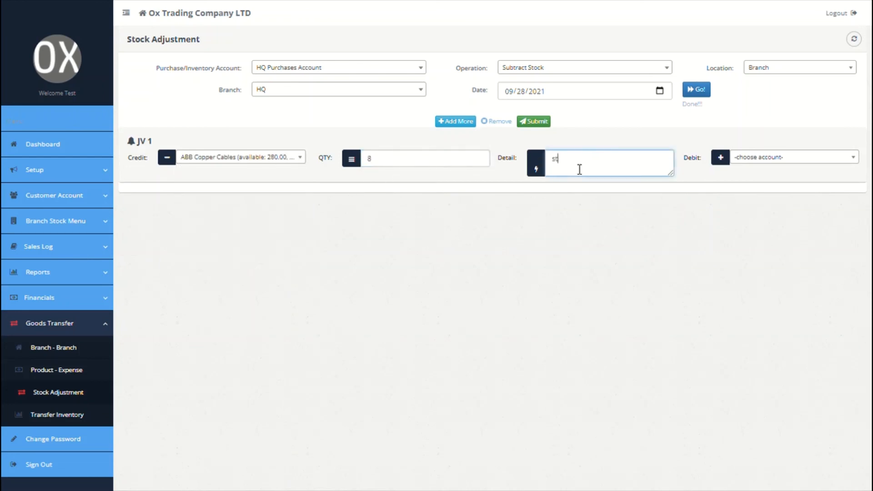
text(ick adjustement)
key(BackSpace)
key(BackSpace)
key(BackSpace)
key(BackSpace)
key(BackSpace)
text(ment)
Debit the HQ Purchases account, submit the adjustment, and view the Transfer Inventory log
click(777, 158)
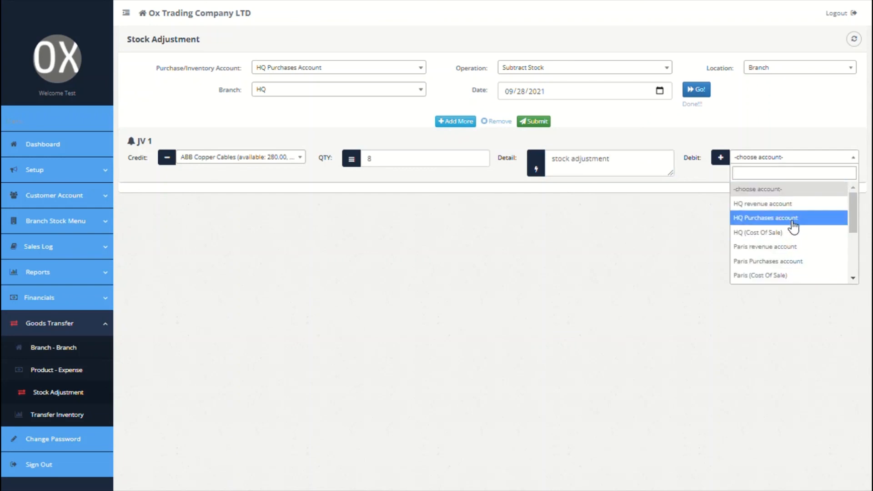
click(768, 219)
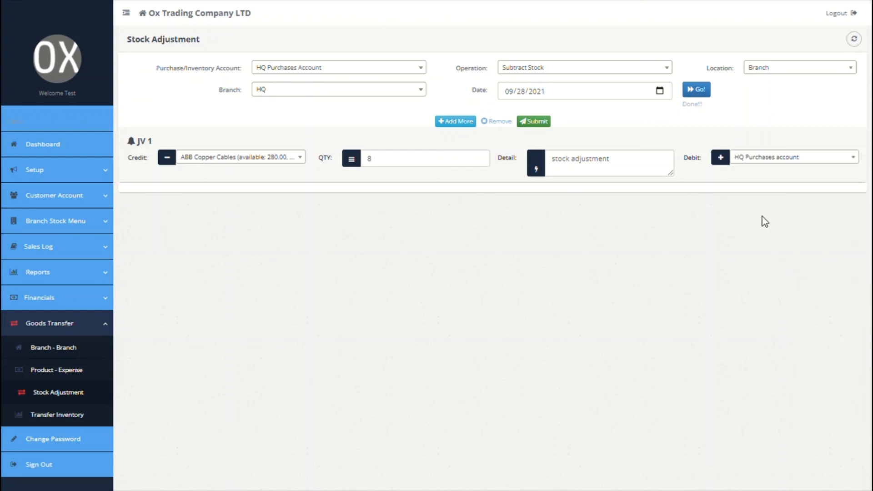
click(534, 123)
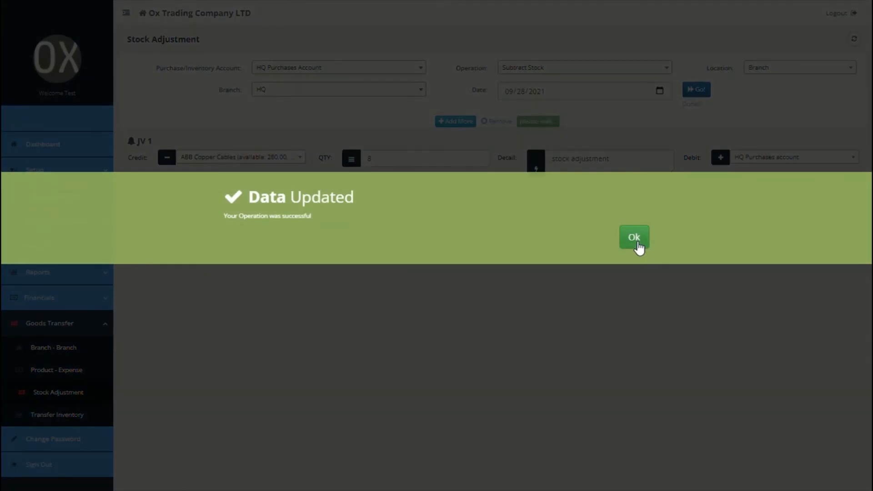
click(634, 238)
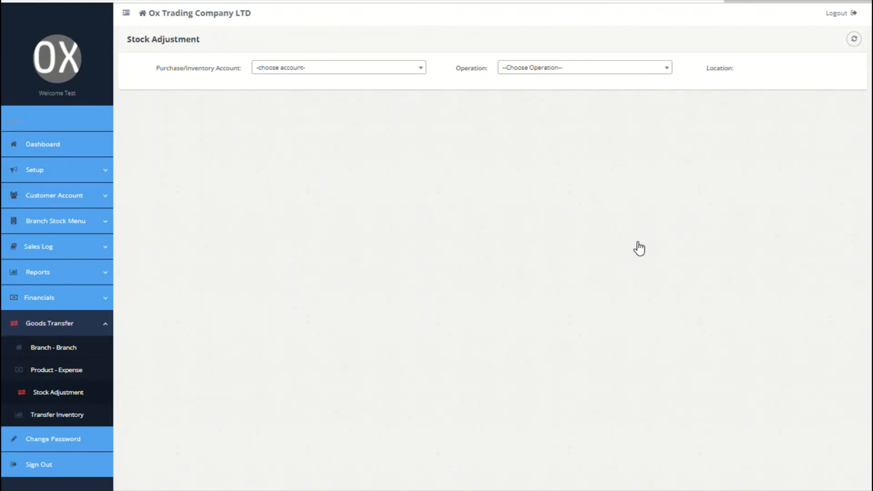
click(68, 416)
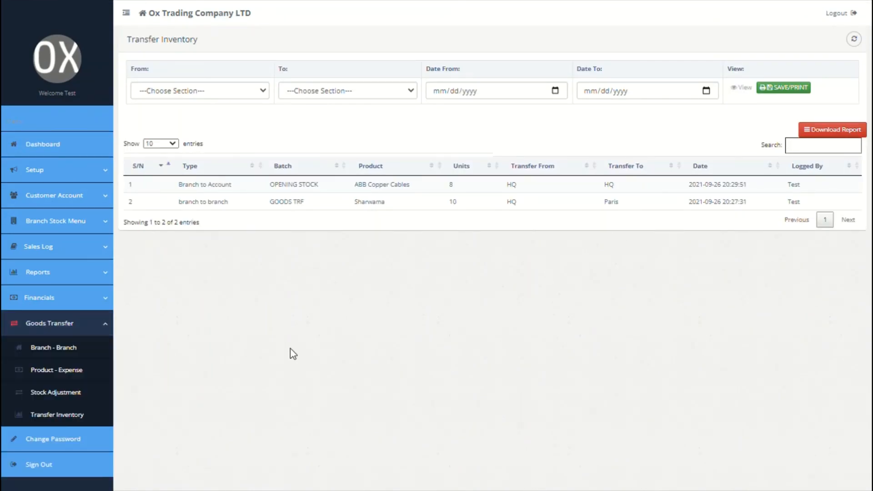